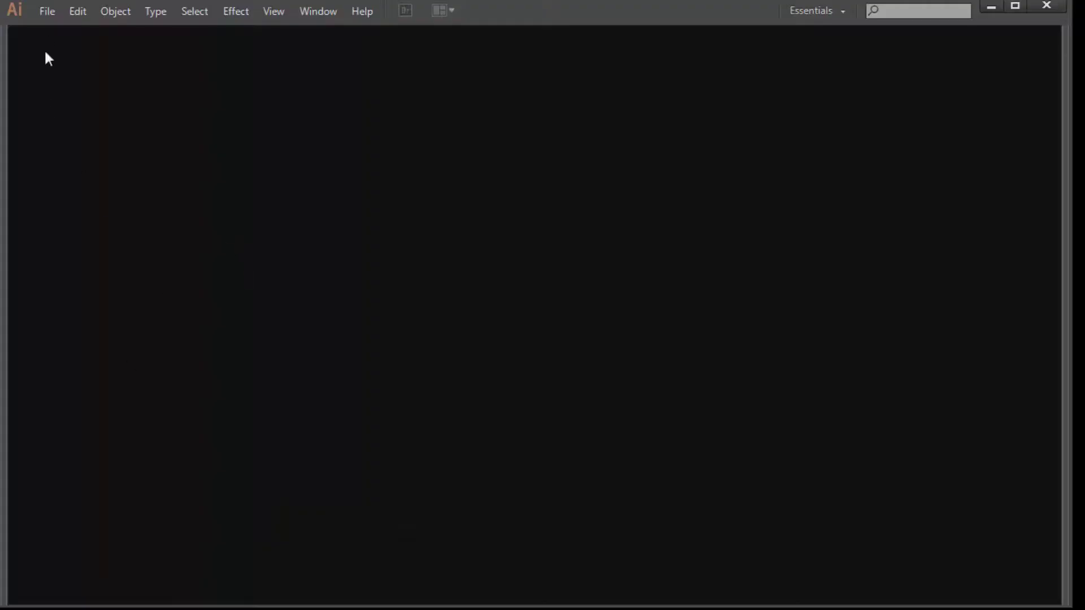
- Open the File menu once Illustrator has loaded
left_click(46, 13)
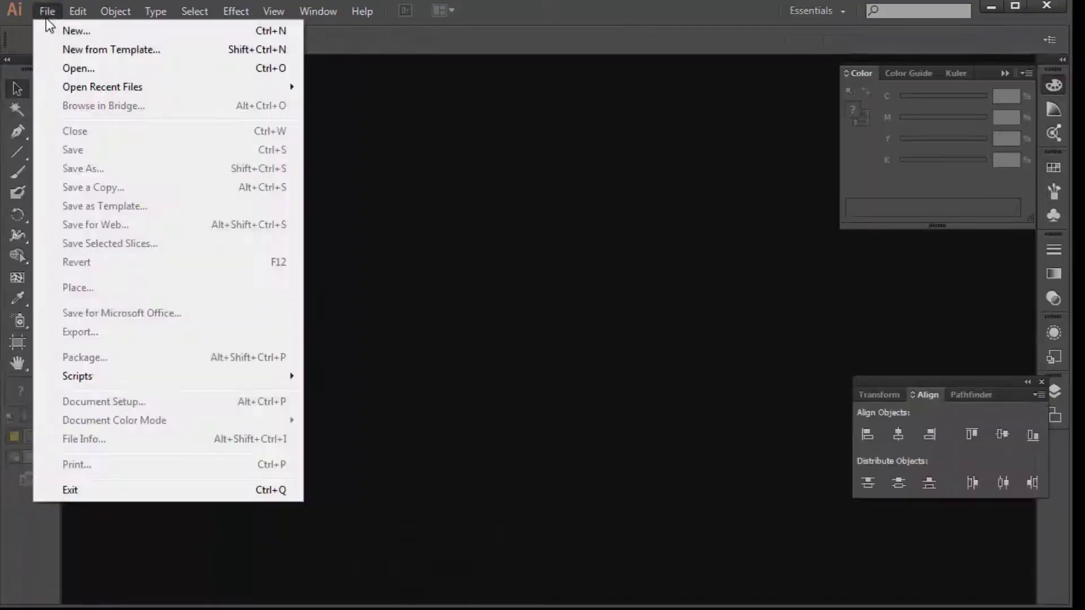
- Create a new blank A4 portrait CMYK document, Untitled-3
left_click(73, 33)
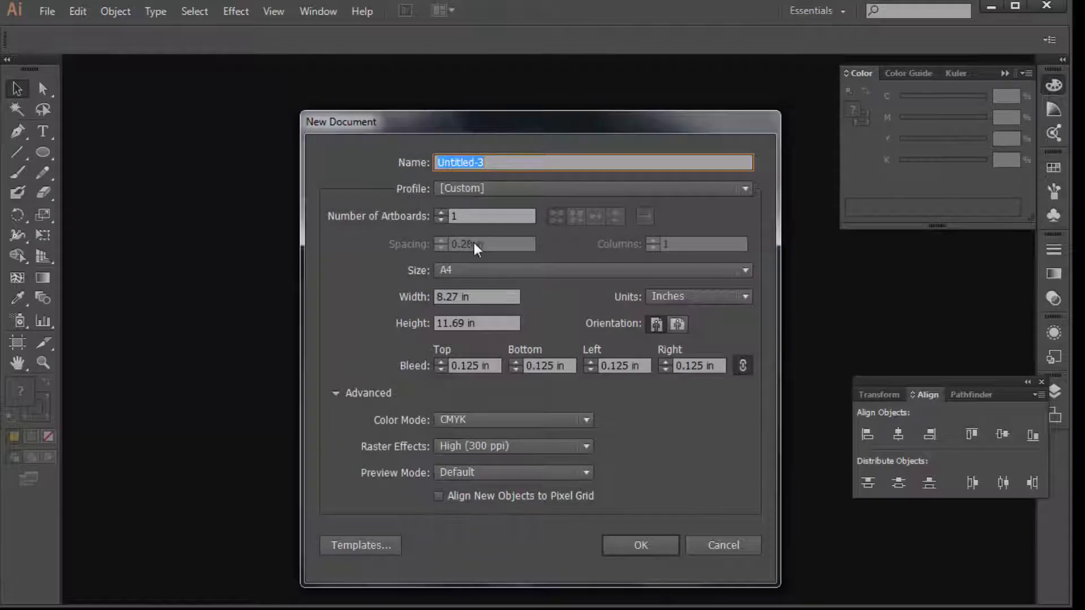
left_click(445, 270)
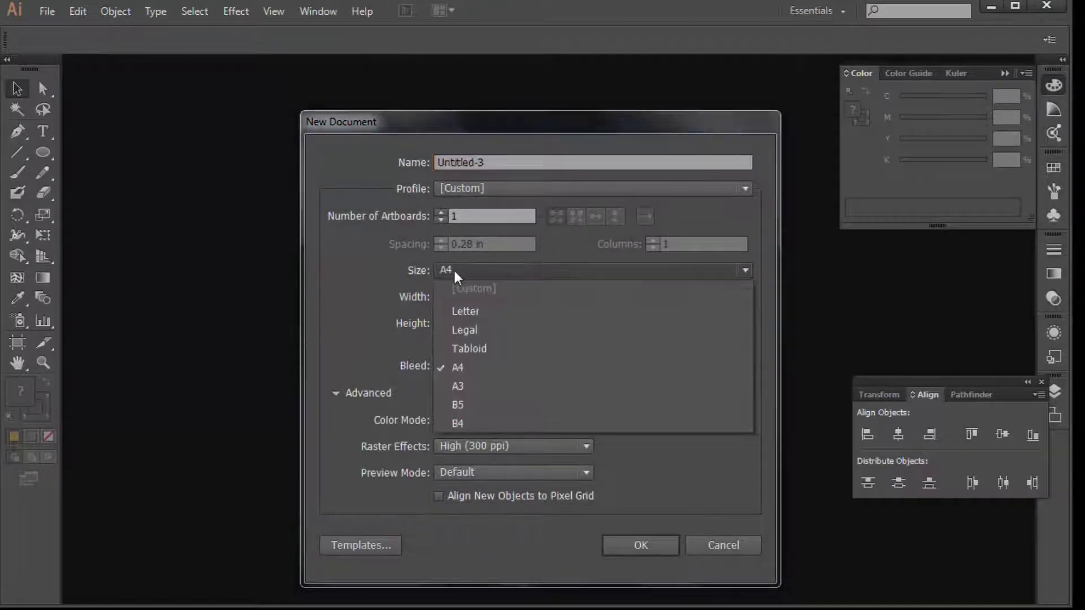
left_click(477, 373)
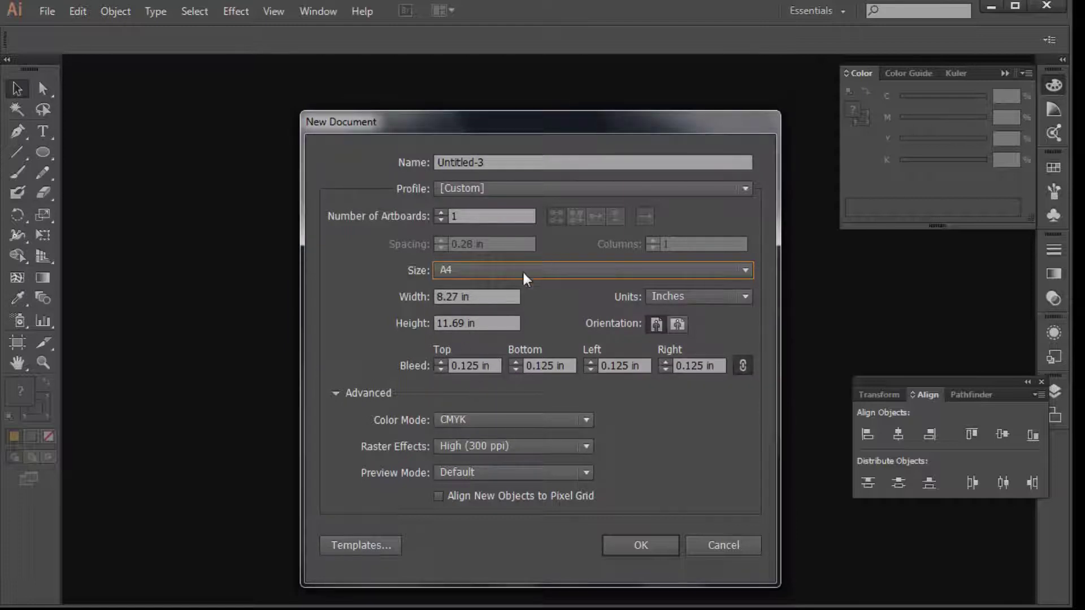
left_click(632, 547)
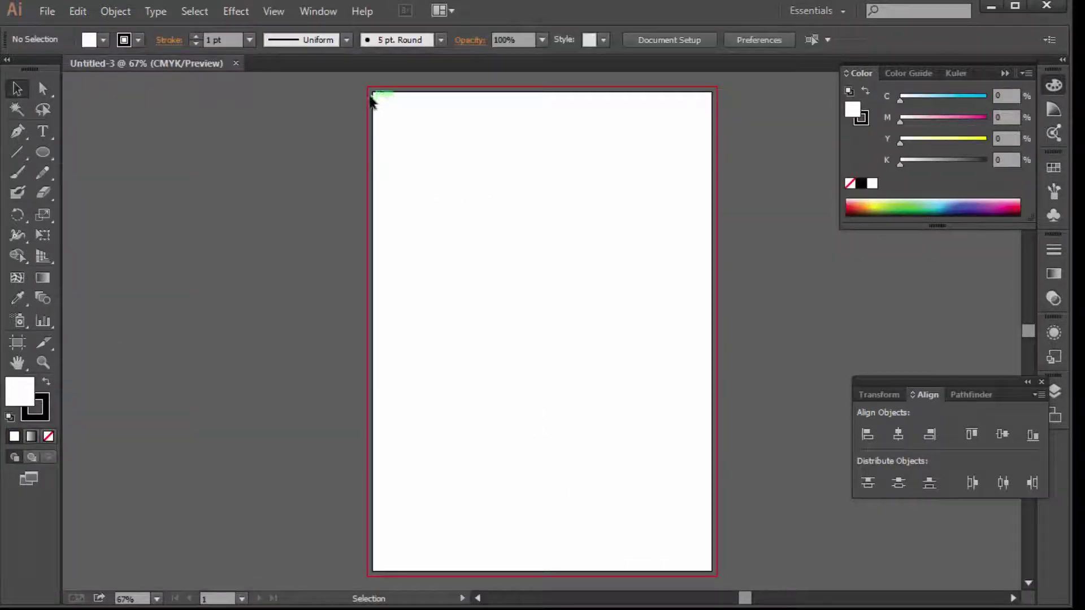
- Fit and centre the whole blank A4 page in view, then open the shape tools flyout
left_click_drag(371, 100, 515, 181)
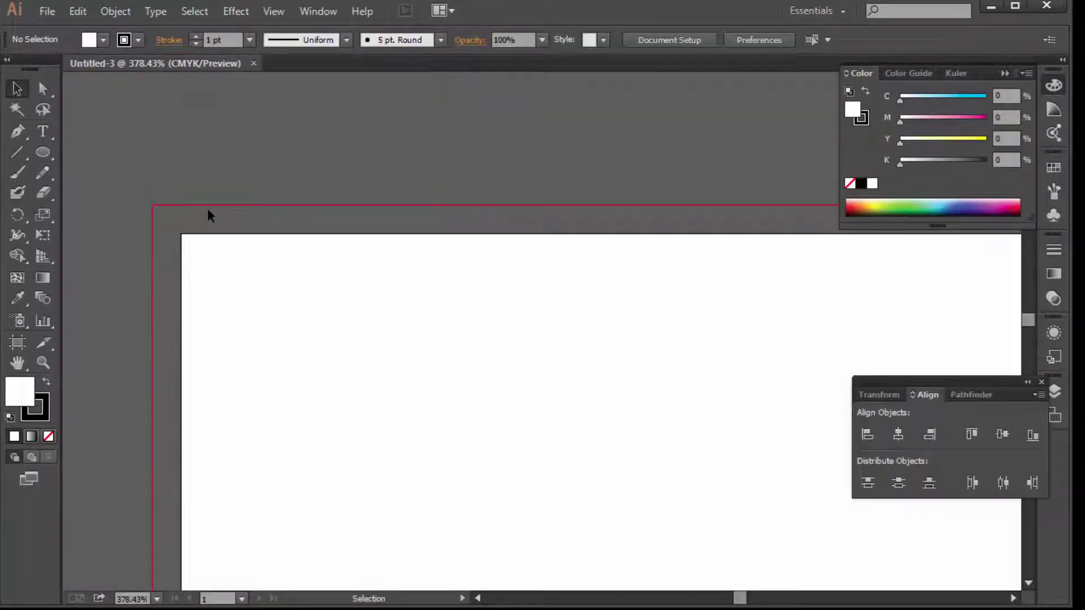
key("ctrl+1")
left_click_drag(653, 396, 563, 258)
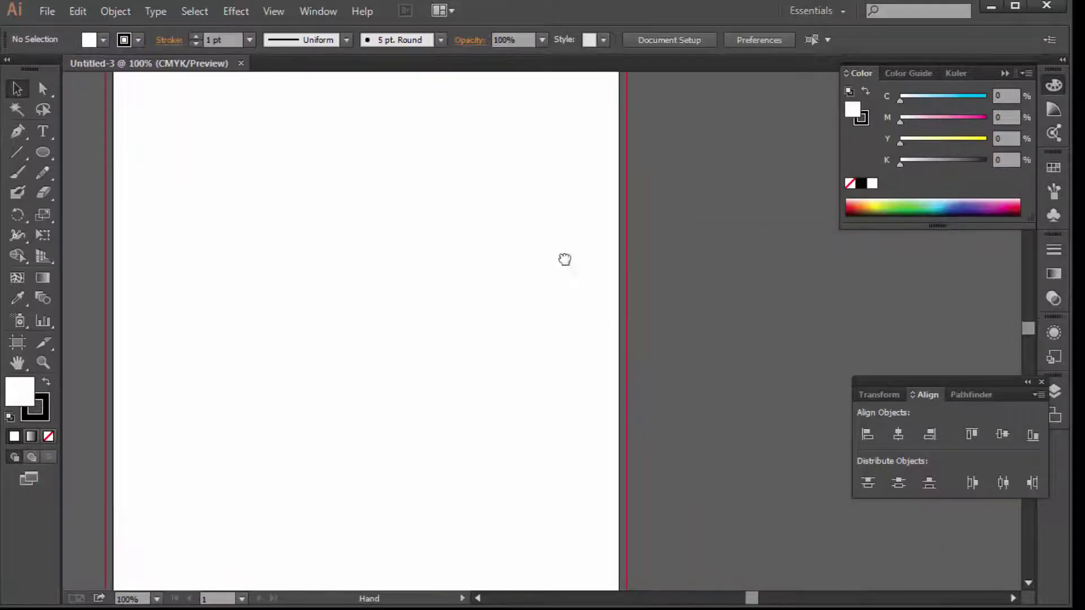
left_click(508, 264, "ctrl+alt")
left_click_drag(479, 295, 375, 381)
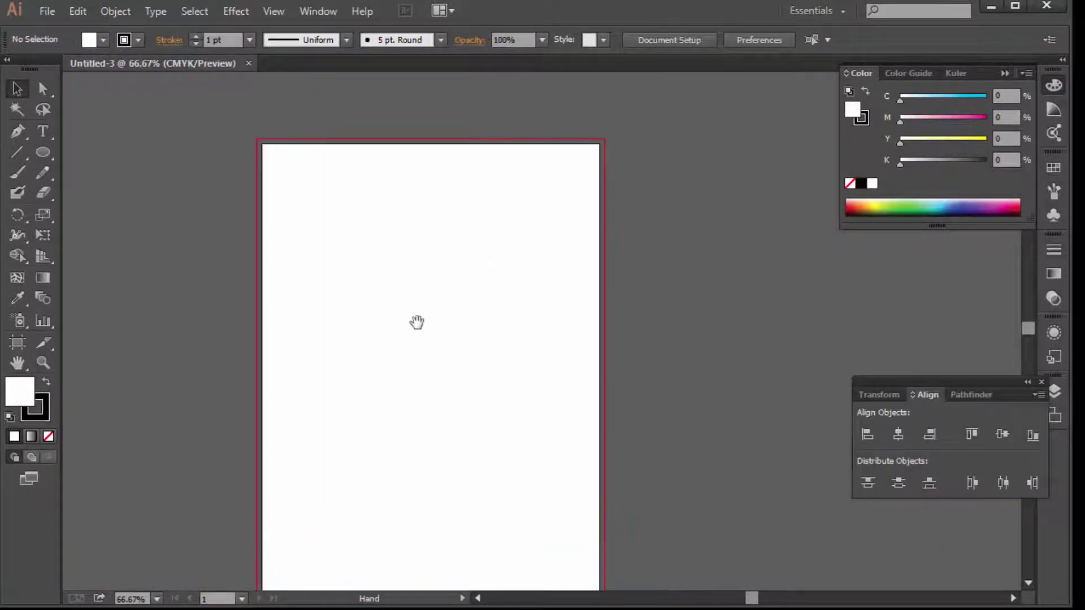
left_click_drag(416, 320, 417, 277)
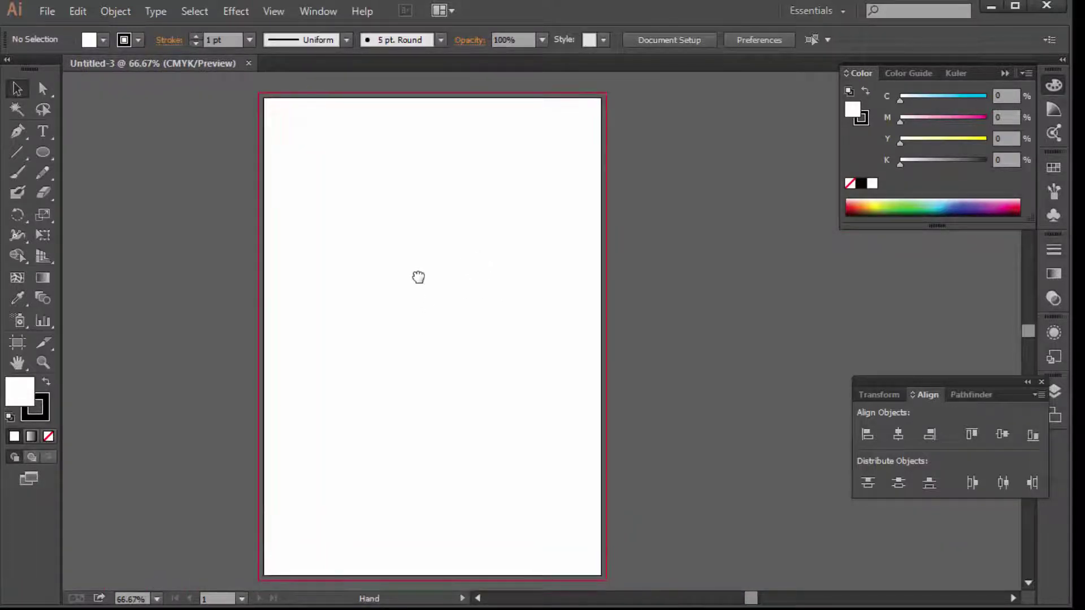
left_click(44, 153)
- Draw a rectangle covering the whole A4 page
left_click(85, 158)
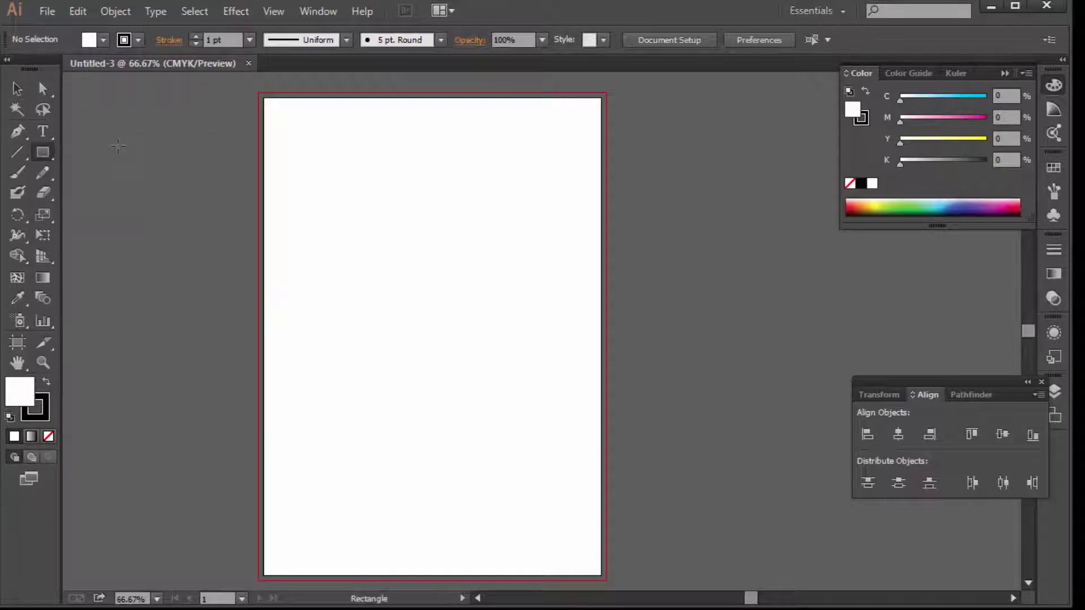
left_click_drag(272, 109, 602, 574)
left_click(17, 89)
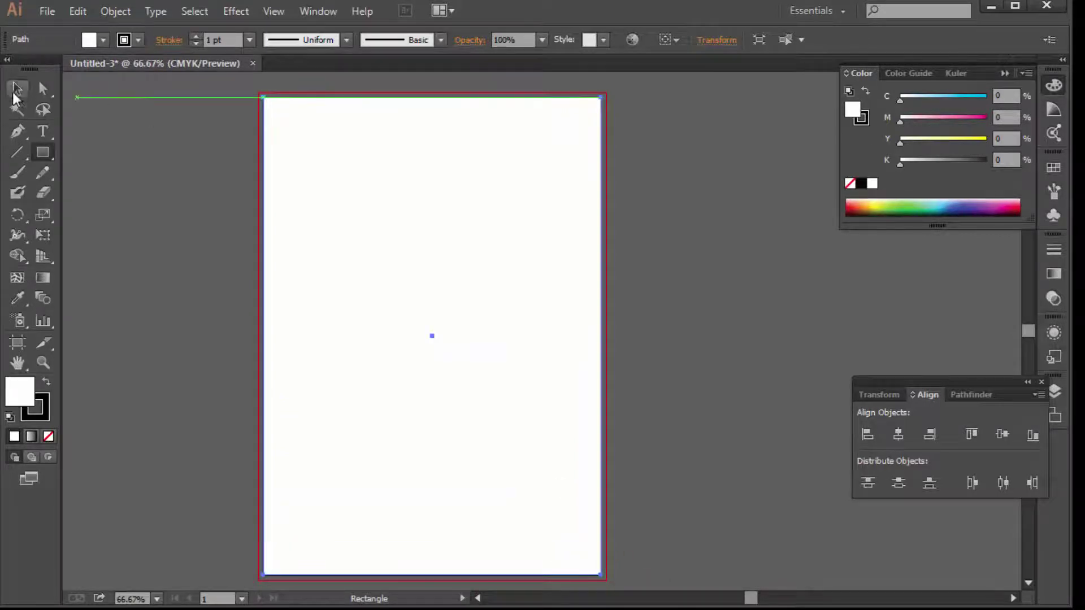
- Offset the page rectangle by -0.5 in to create an inset copy
left_click(113, 12)
mouse_move(134, 357)
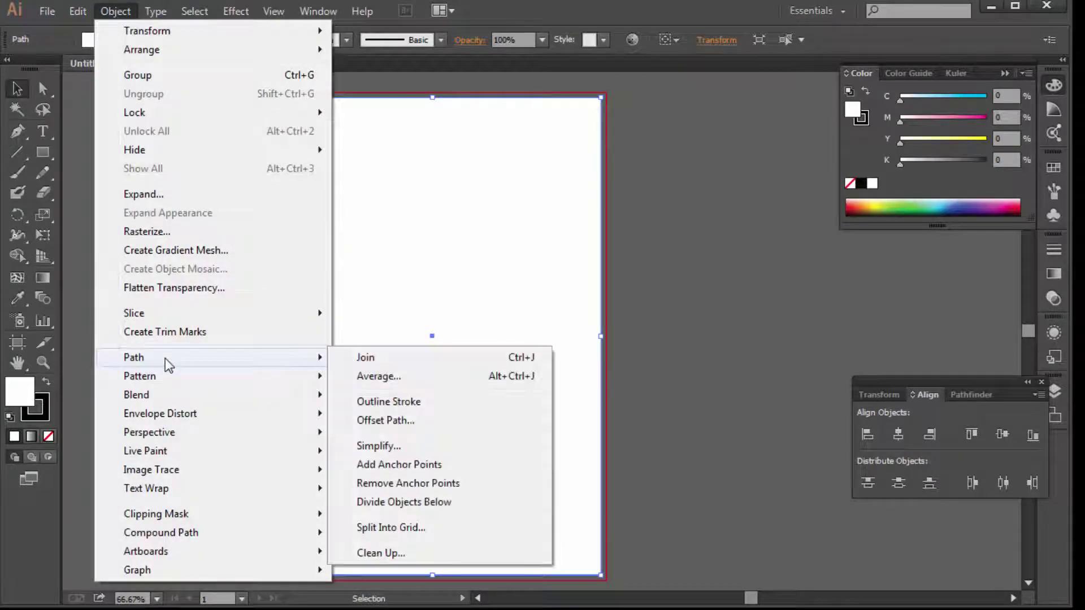
left_click(387, 420)
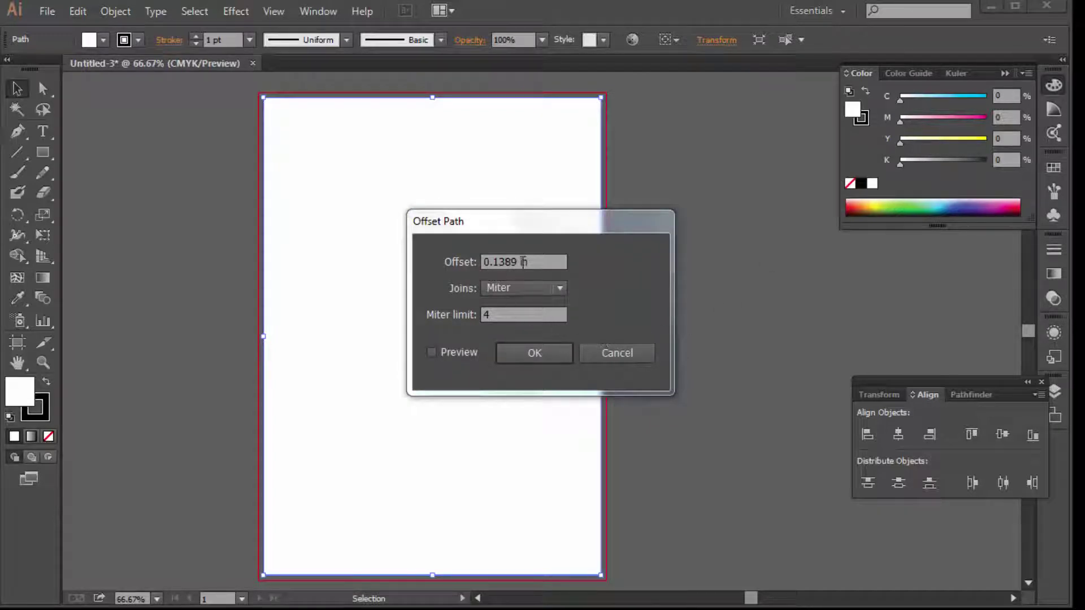
left_click(390, 273)
type("-")
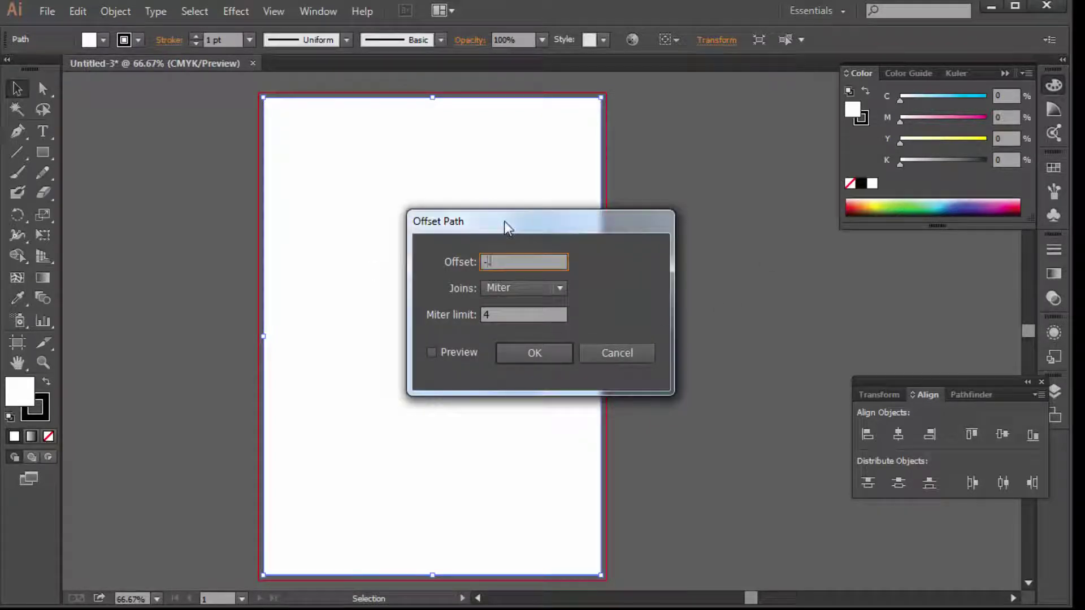
type(".5")
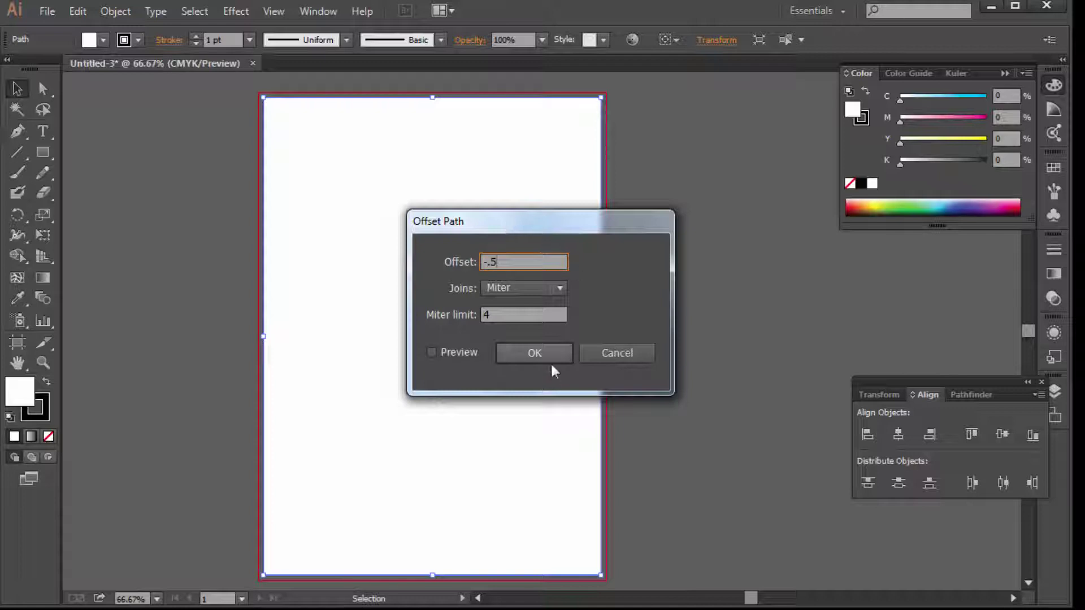
left_click(549, 351)
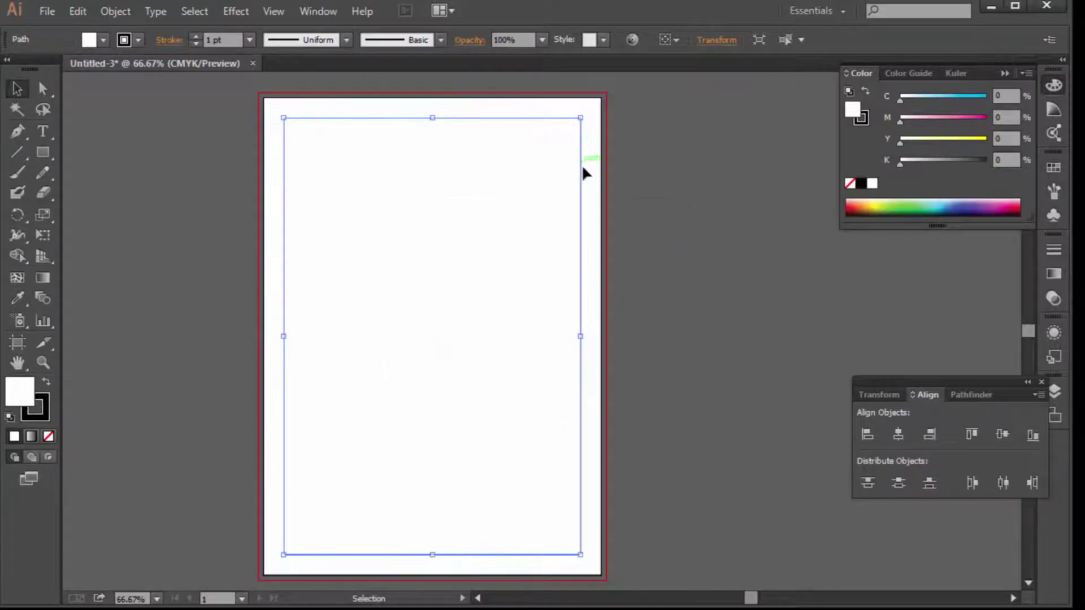
right_click(559, 157)
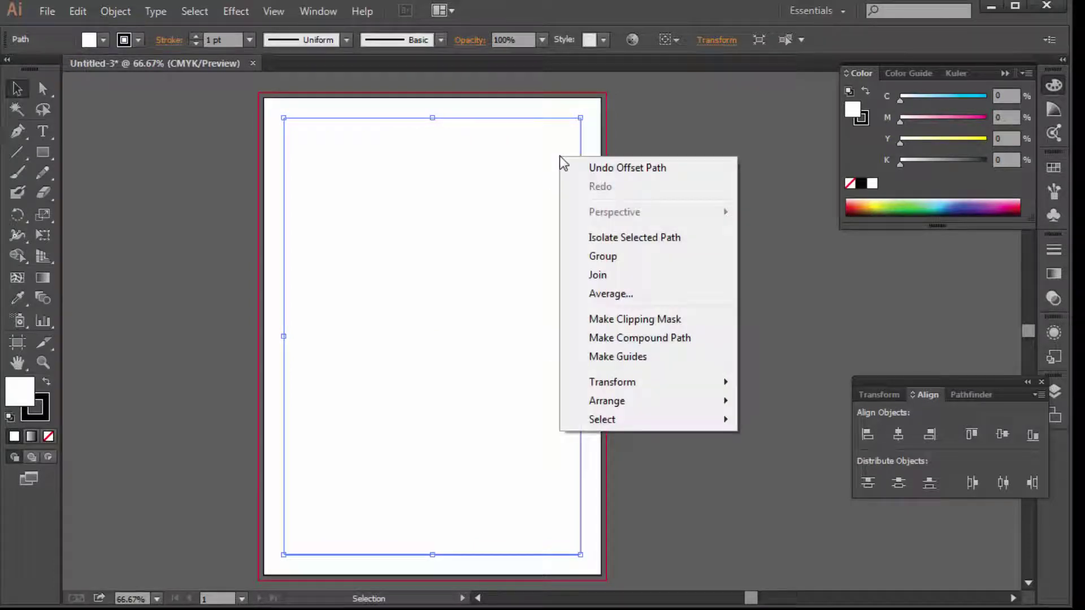
- Turn the inset rectangle into margin guides and stretch the page rectangle's corners to the bleed
left_click(626, 359)
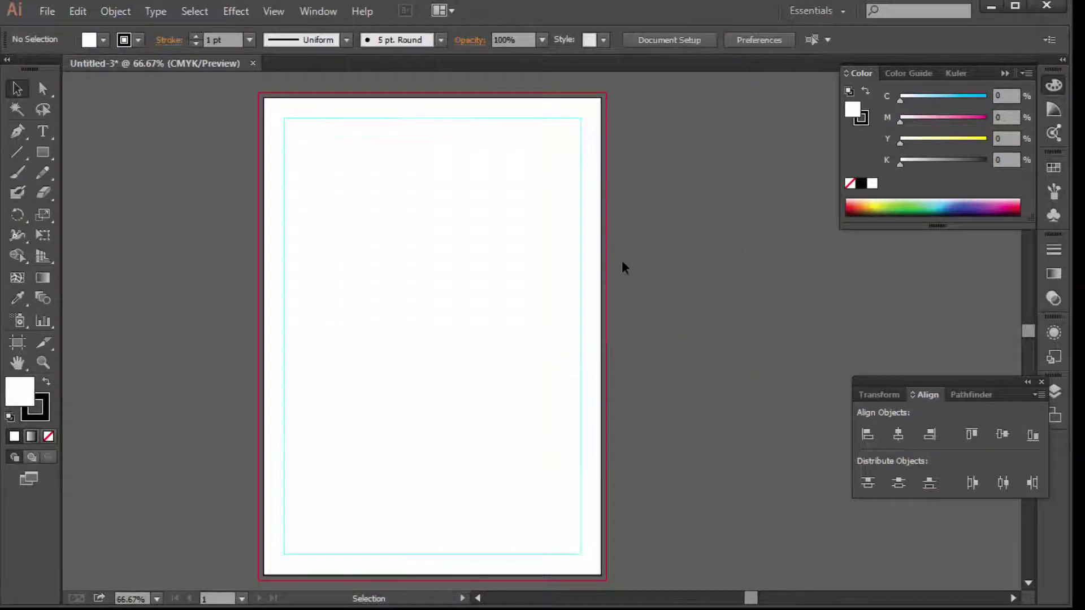
left_click(422, 163)
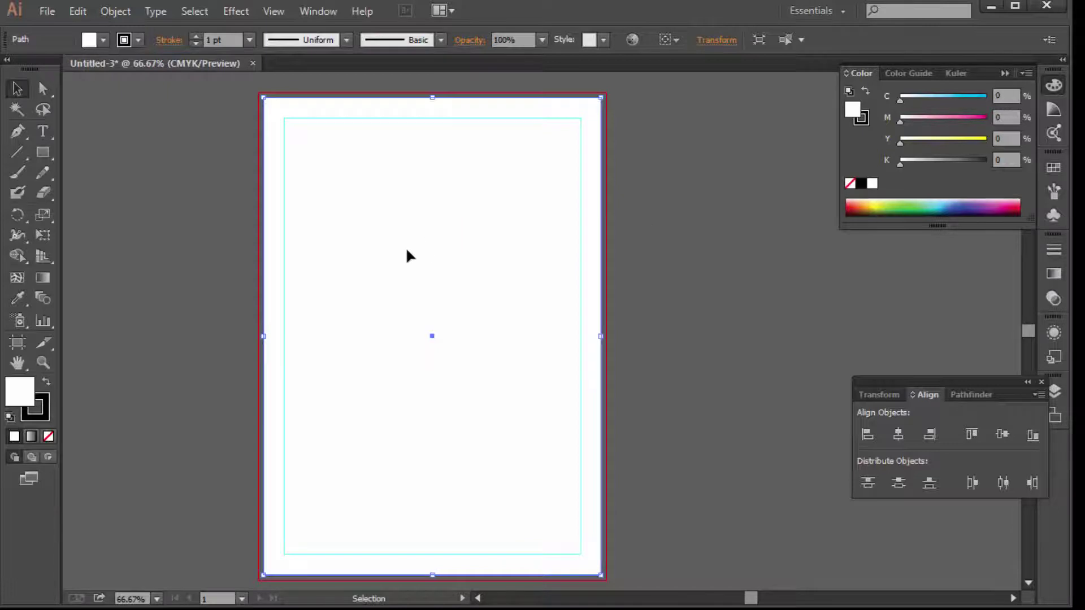
left_click(431, 221, "ctrl")
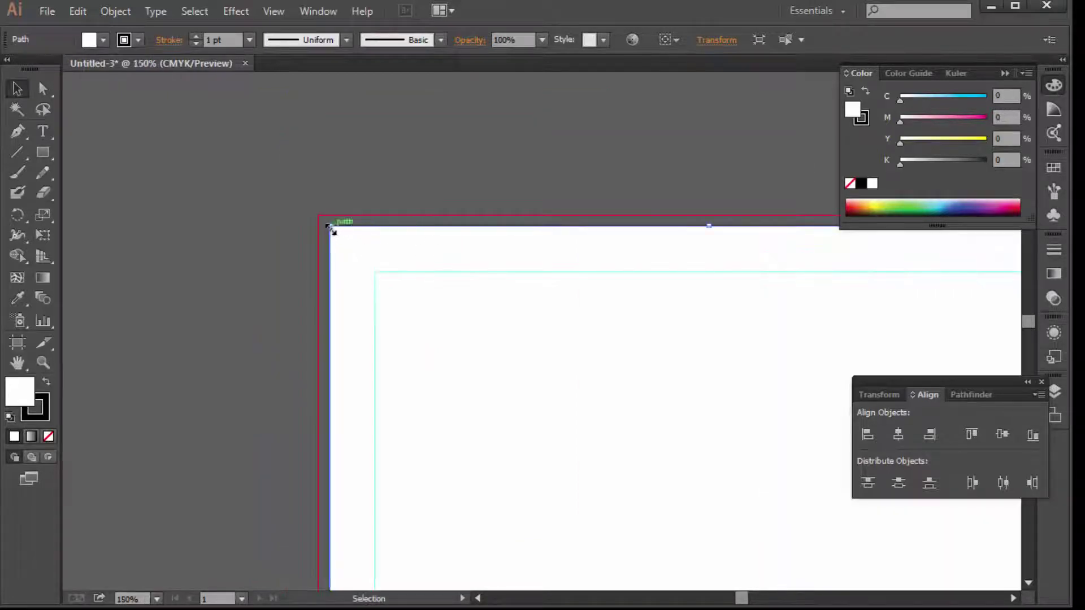
left_click_drag(329, 226, 317, 213)
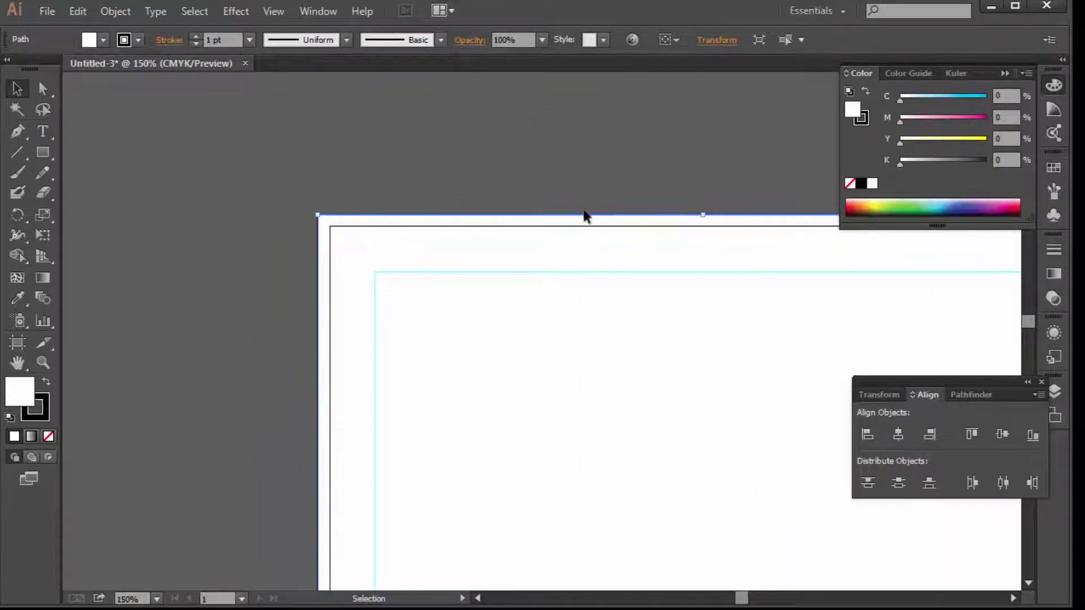
key("ctrl+minus")
scroll(543, 286, "down", 3)
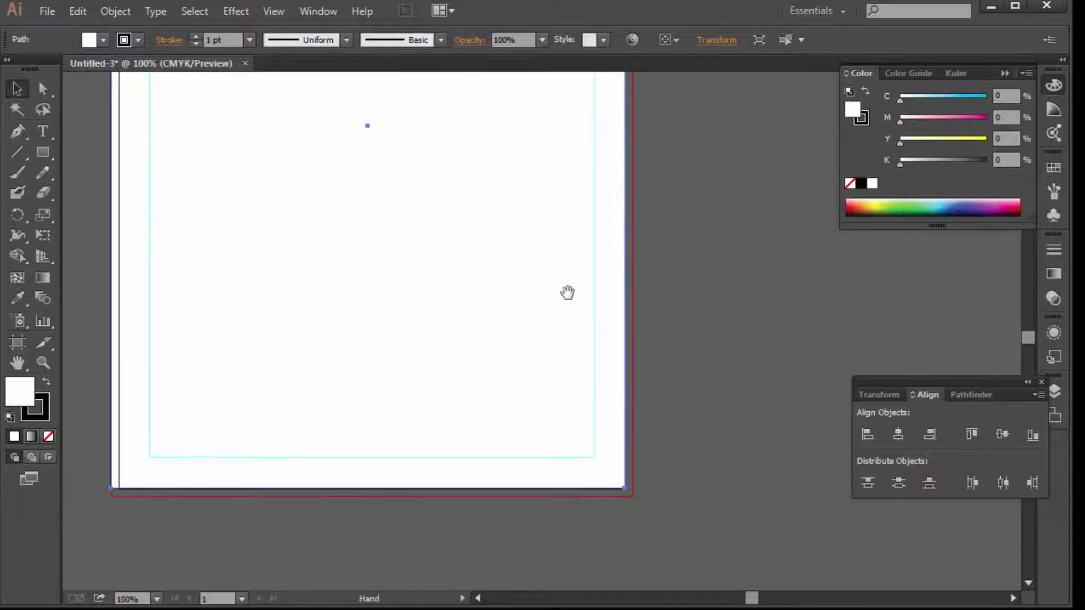
scroll(564, 293, "down", 2)
left_click_drag(609, 411, 616, 419)
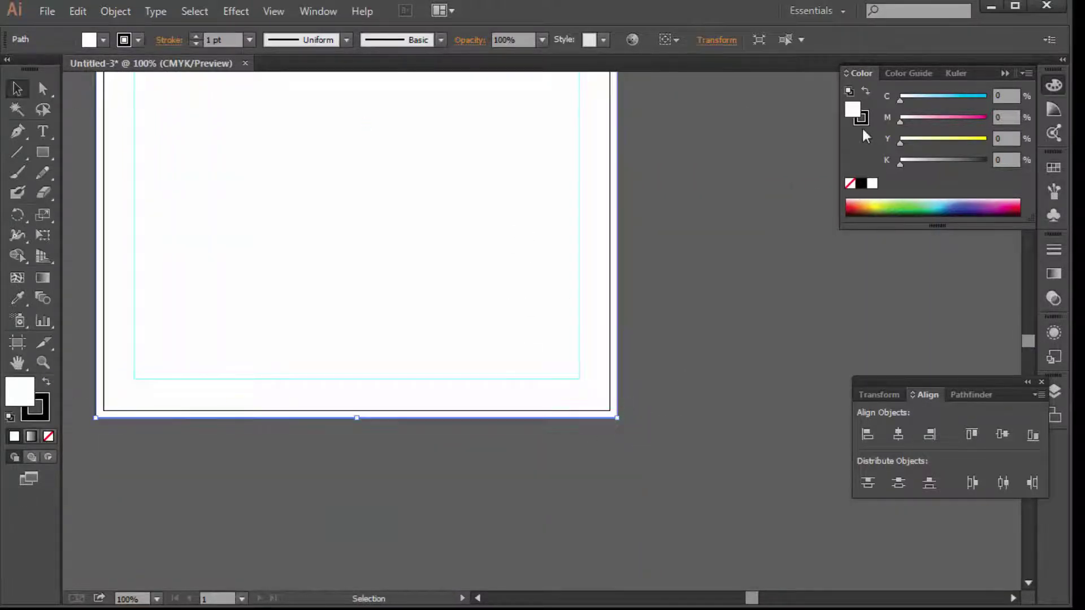
- Set the page rectangle's stroke to None and fit the whole page in view
left_click(862, 125)
left_click(849, 183)
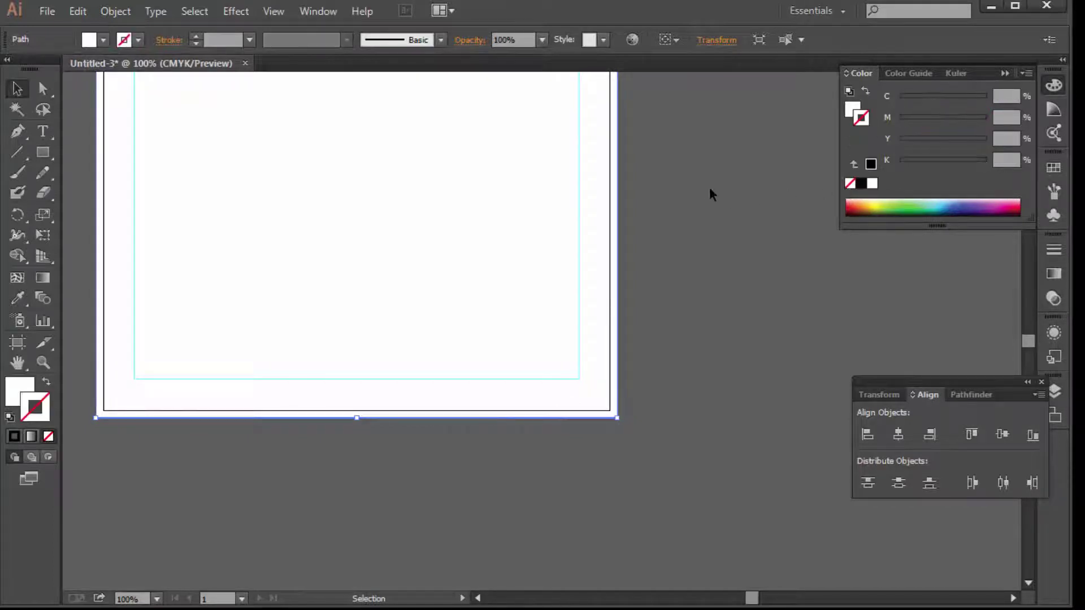
left_click(706, 182)
left_click(571, 223, "ctrl+alt")
left_click_drag(505, 277, 513, 213)
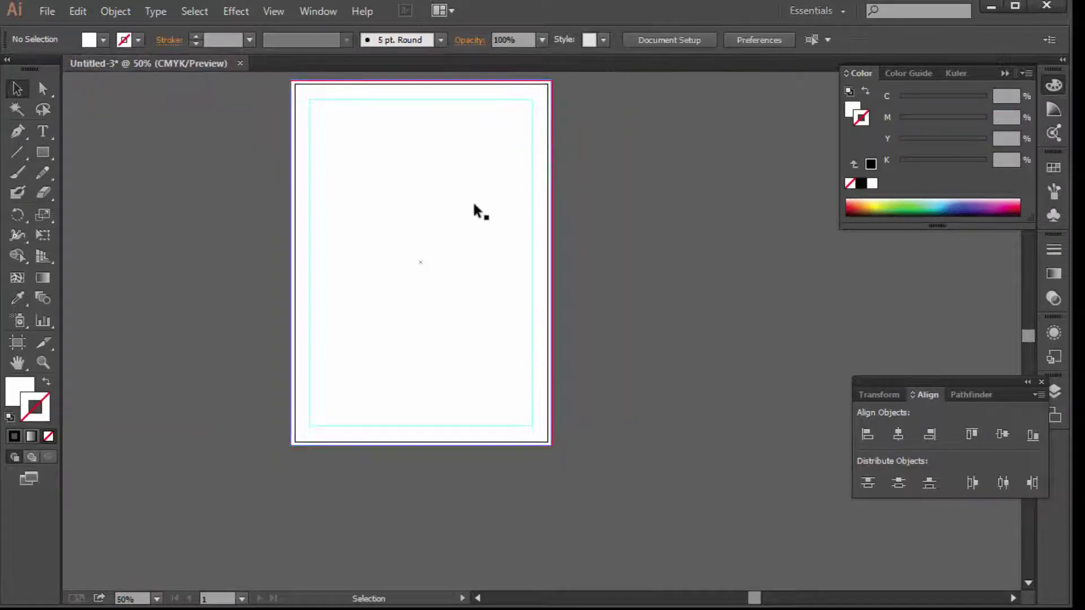
left_click(446, 233)
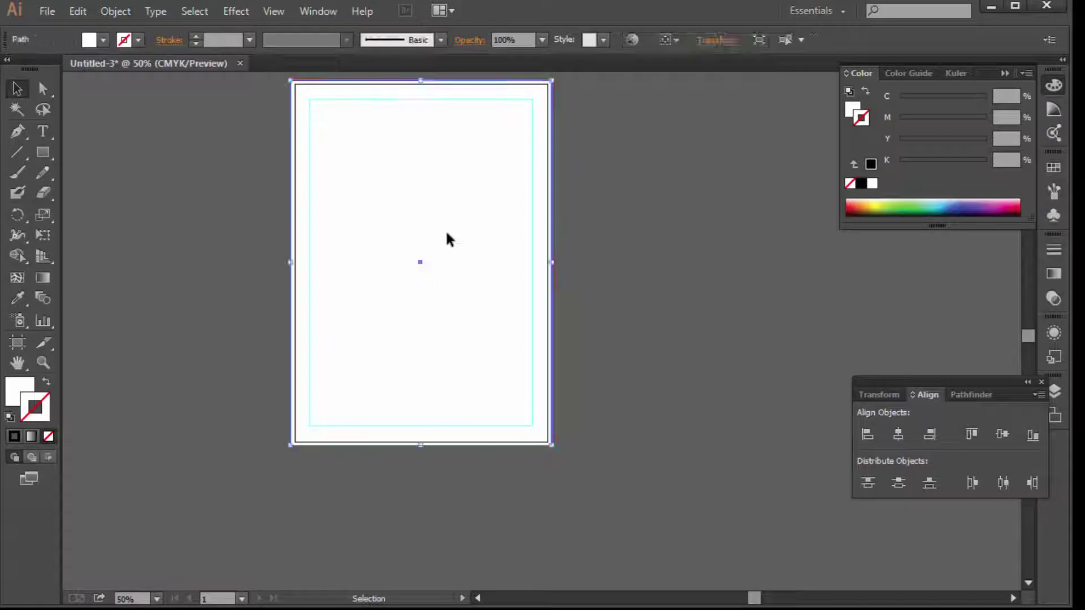
- Draw a wide rectangle across the lower page and rotate it about 22 degrees
left_click(50, 151)
mouse_move(131, 222)
left_mouse_down()
mouse_move(713, 491)
mouse_move(705, 510)
left_mouse_up()
left_click(16, 88)
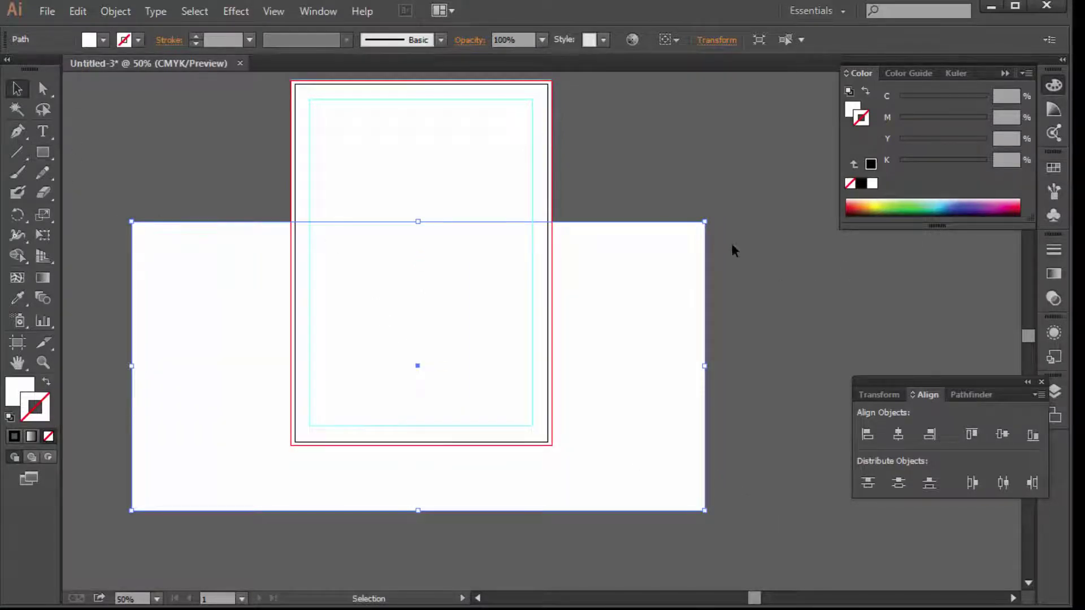
left_click_drag(710, 215, 647, 252)
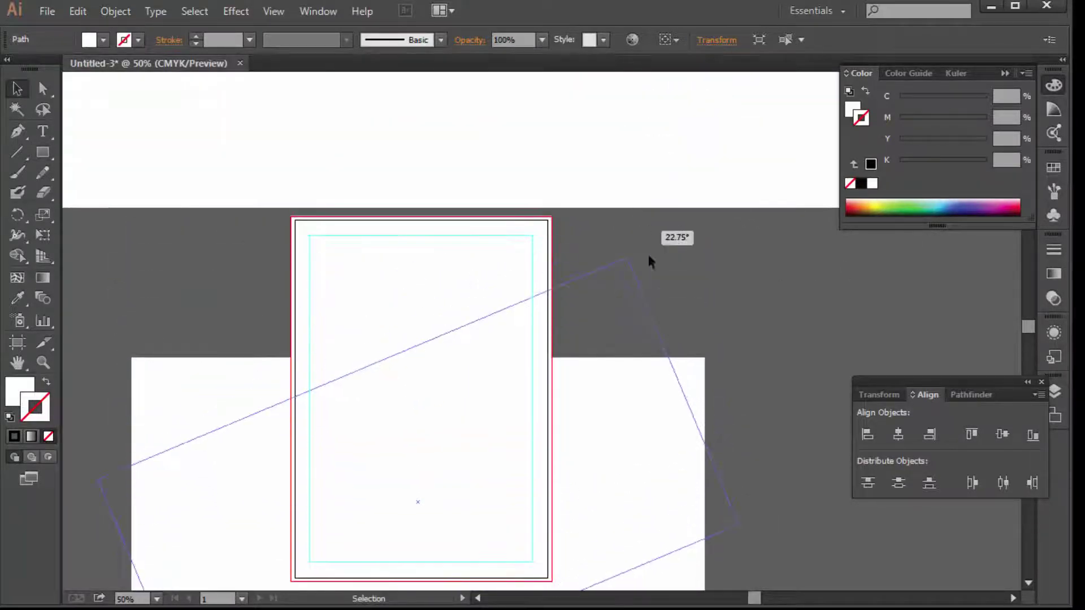
- Rotate the wide rectangle further clockwise so it cuts diagonally across the page
left_click_drag(571, 390, 577, 281)
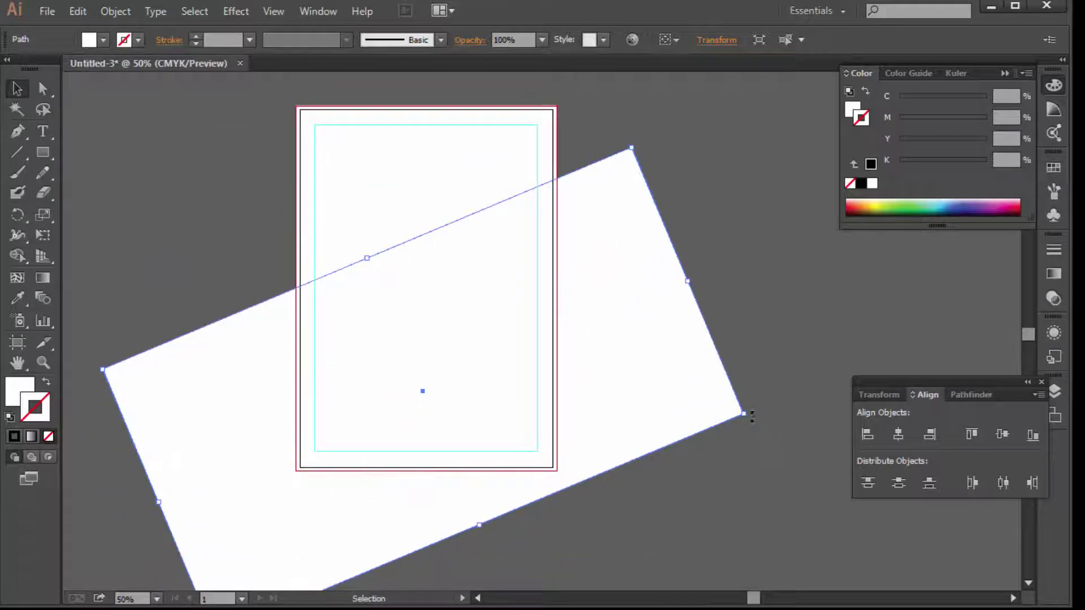
left_click_drag(752, 416, 746, 335)
mouse_move(635, 310)
left_mouse_down()
mouse_move(675, 355)
mouse_move(653, 331)
mouse_move(644, 357)
left_mouse_up()
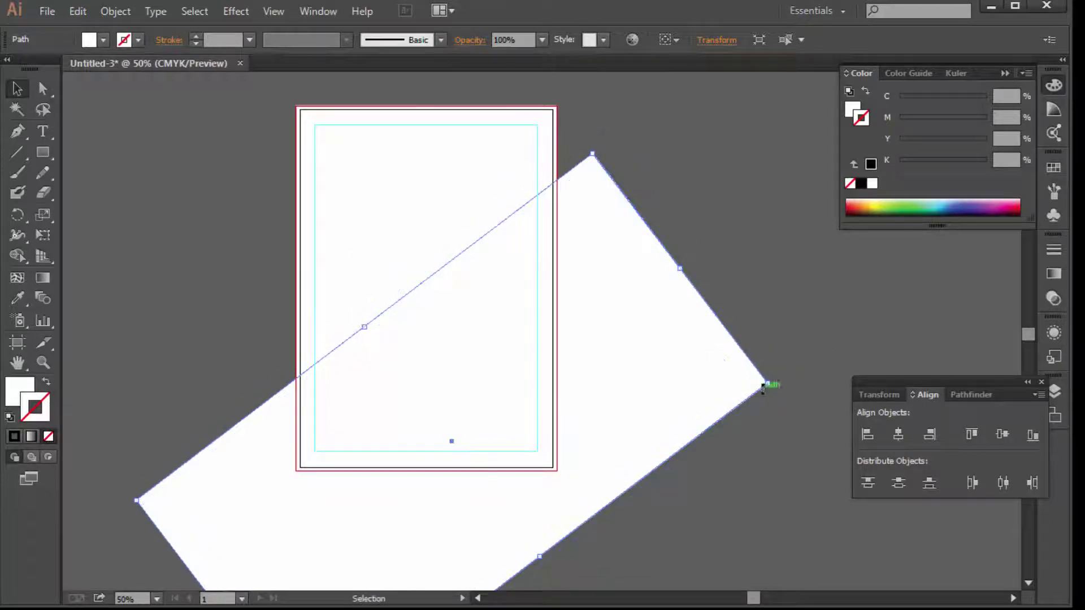
left_click_drag(770, 380, 776, 390)
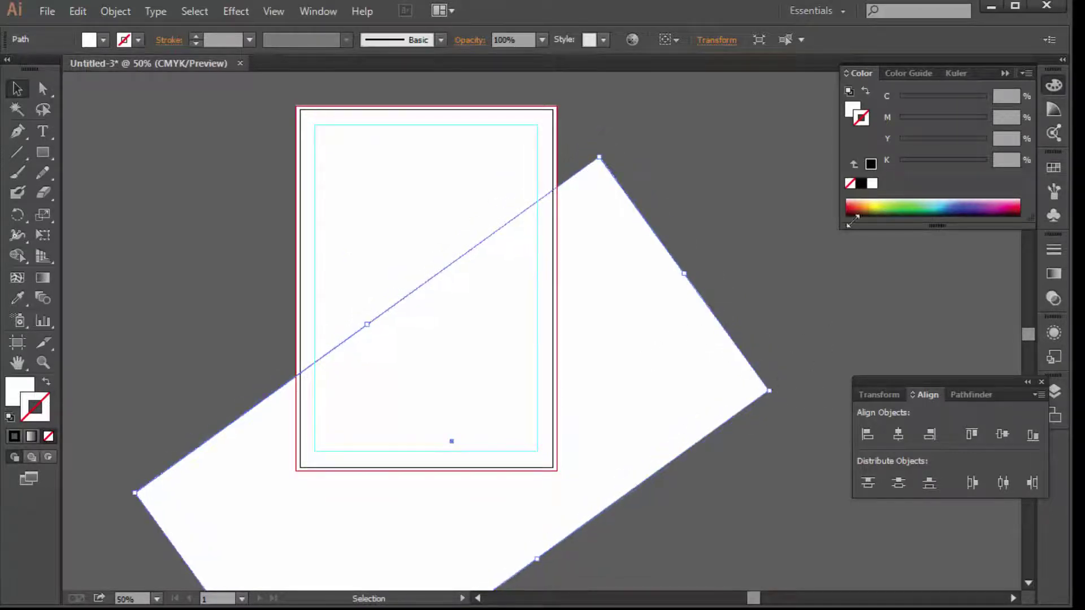
- Give the diagonal rectangle a C70 M60 Y60 K55 charcoal-grey fill
left_click(853, 109)
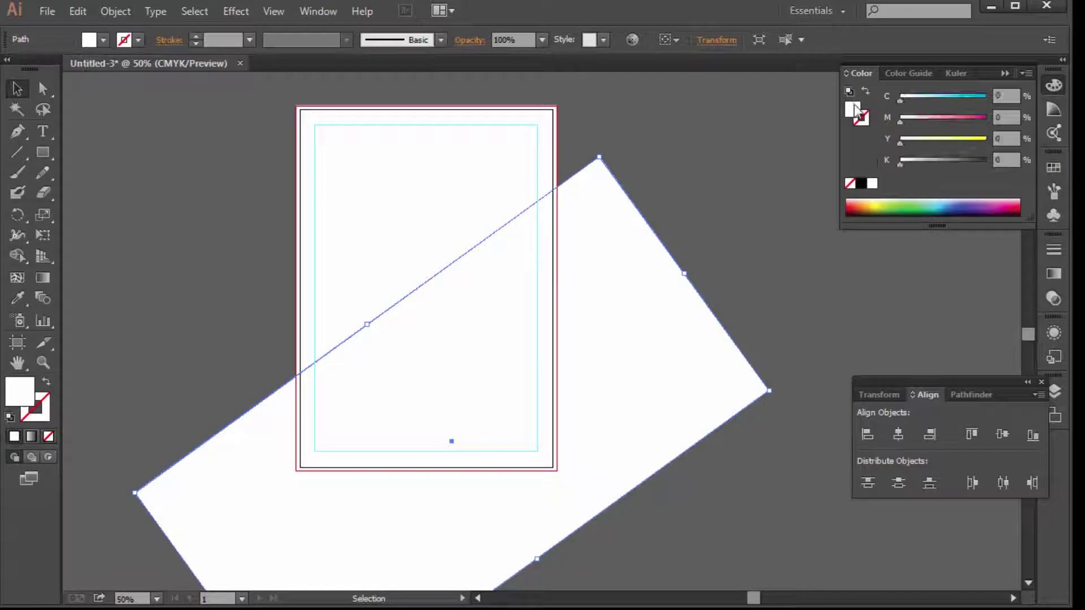
left_click(1003, 96)
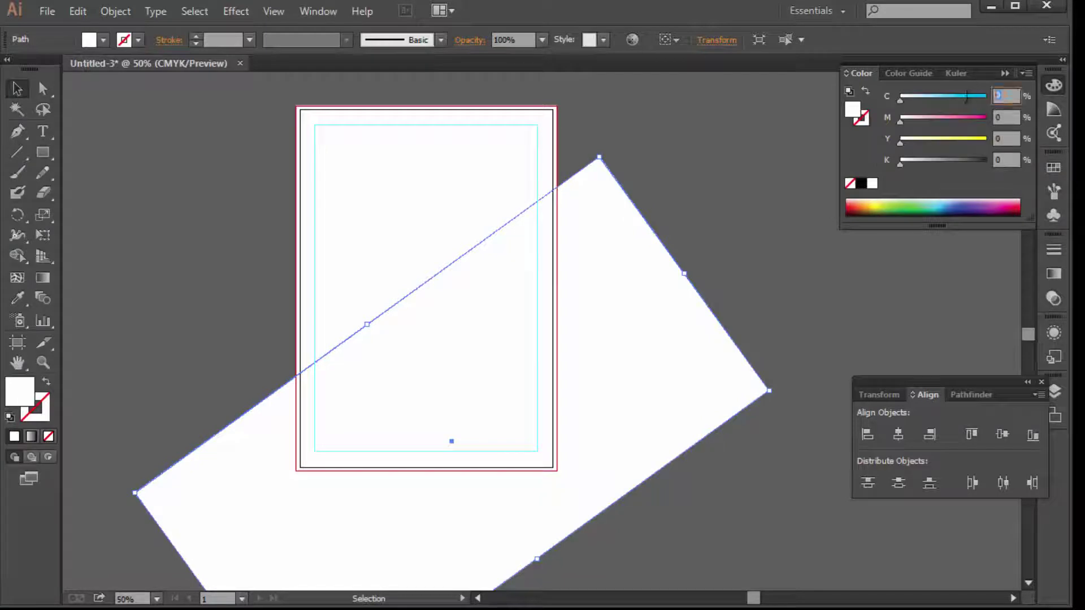
type("70")
left_click(1004, 117)
type("0")
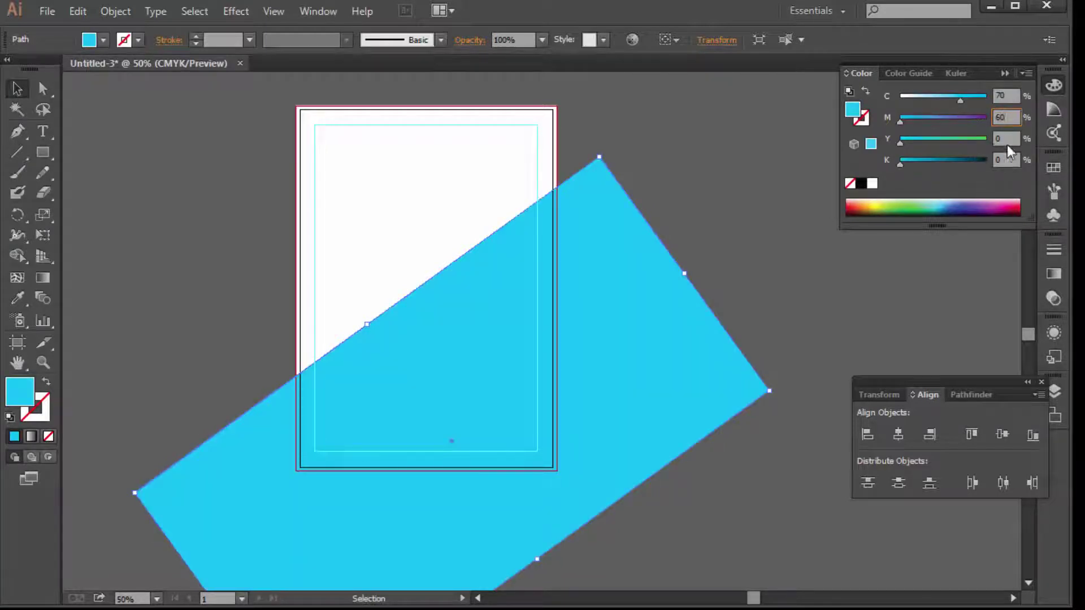
key("Tab")
type("0")
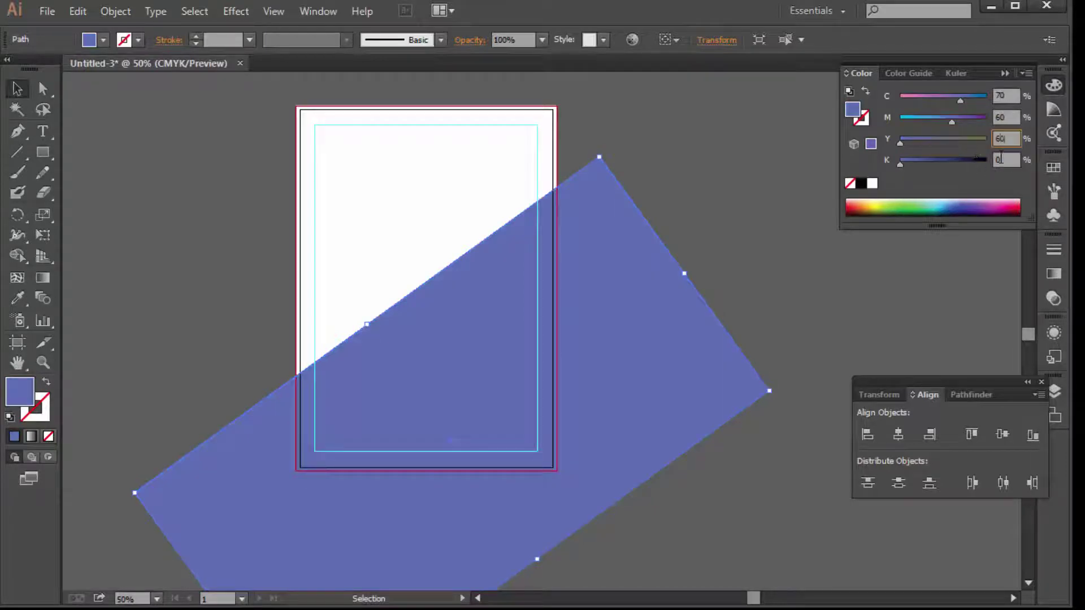
key("Tab")
type("50")
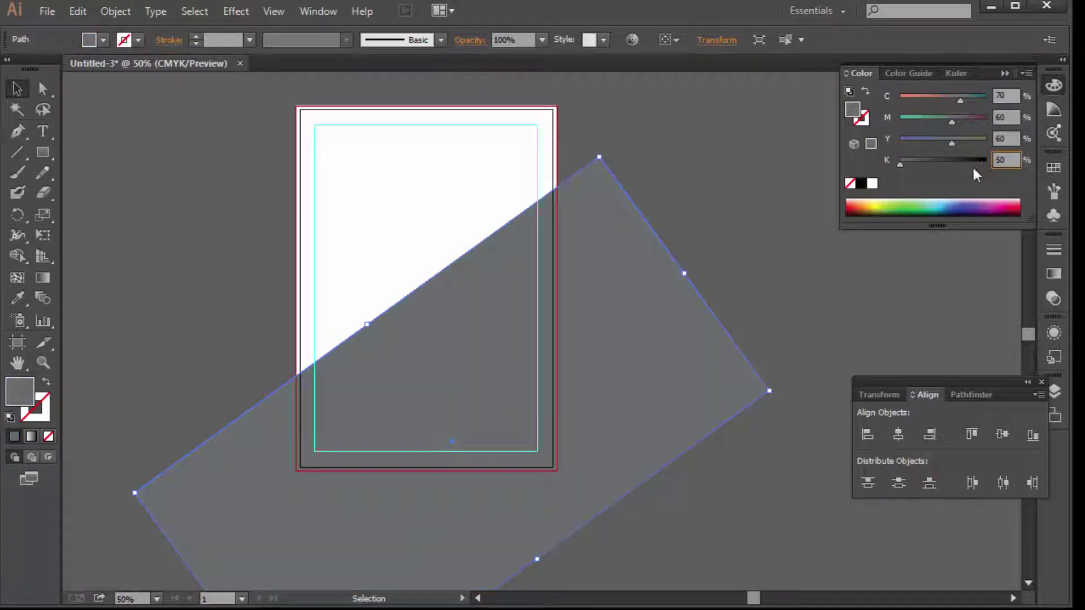
key("Return")
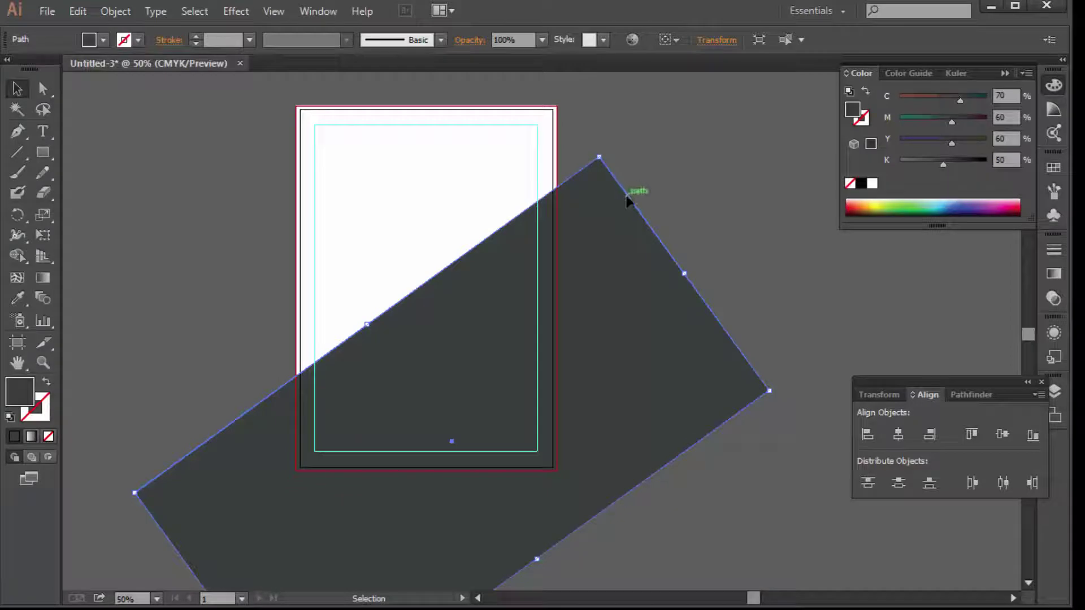
left_click(1009, 161)
key("Return")
left_click(715, 184)
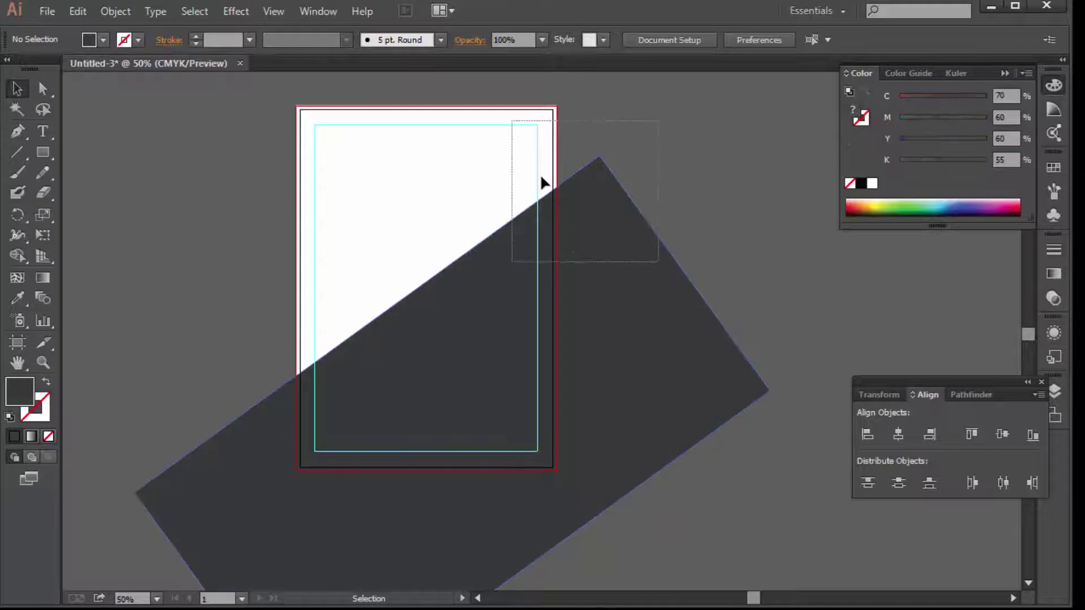
- Merge the dark rotated shape's overlapping regions into one piece with the Shape Builder
left_click_drag(658, 265, 537, 169)
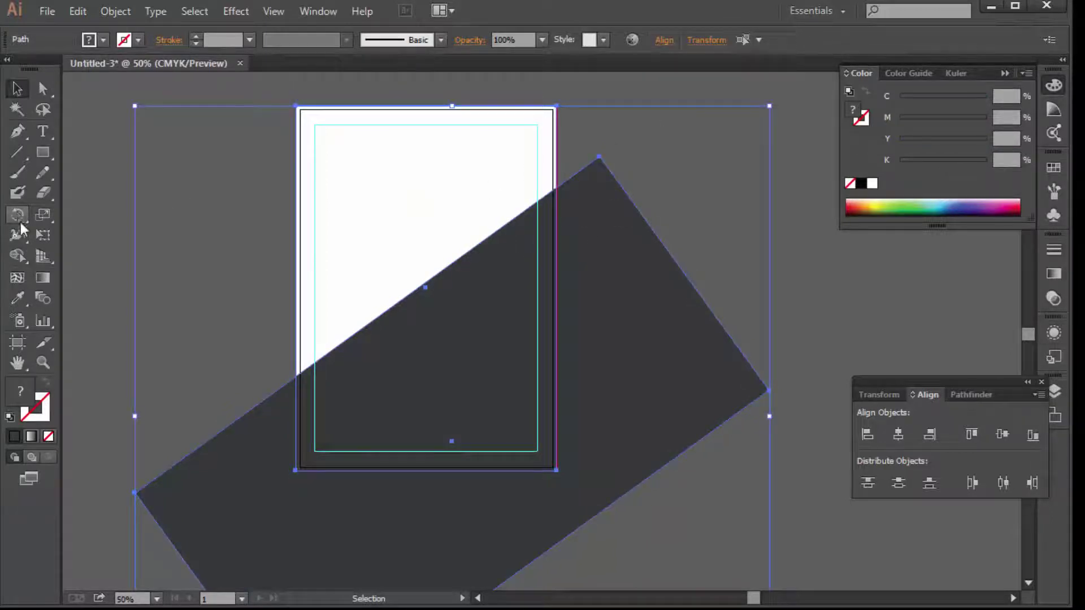
left_click(17, 257)
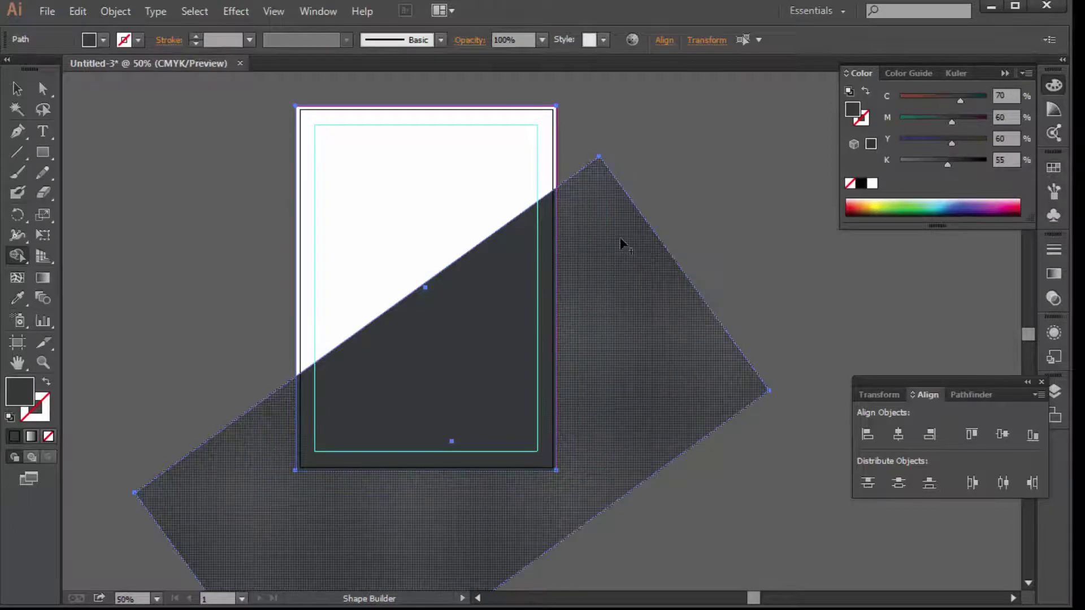
left_click_drag(618, 259, 596, 520)
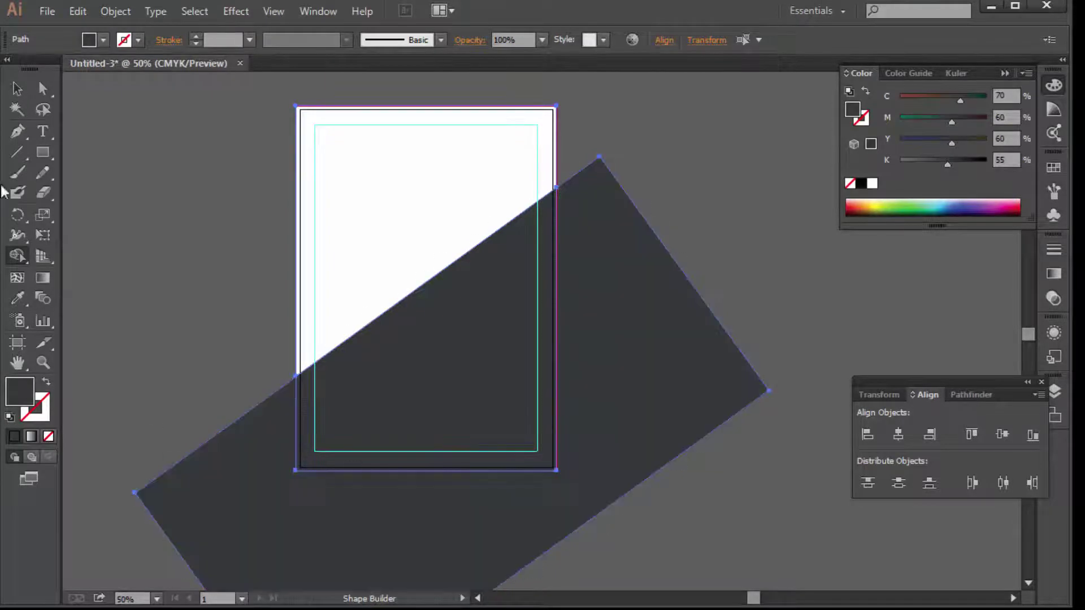
- Delete the shape's lower-right anchor to leave a clean charcoal wedge, then check it
left_click(42, 90)
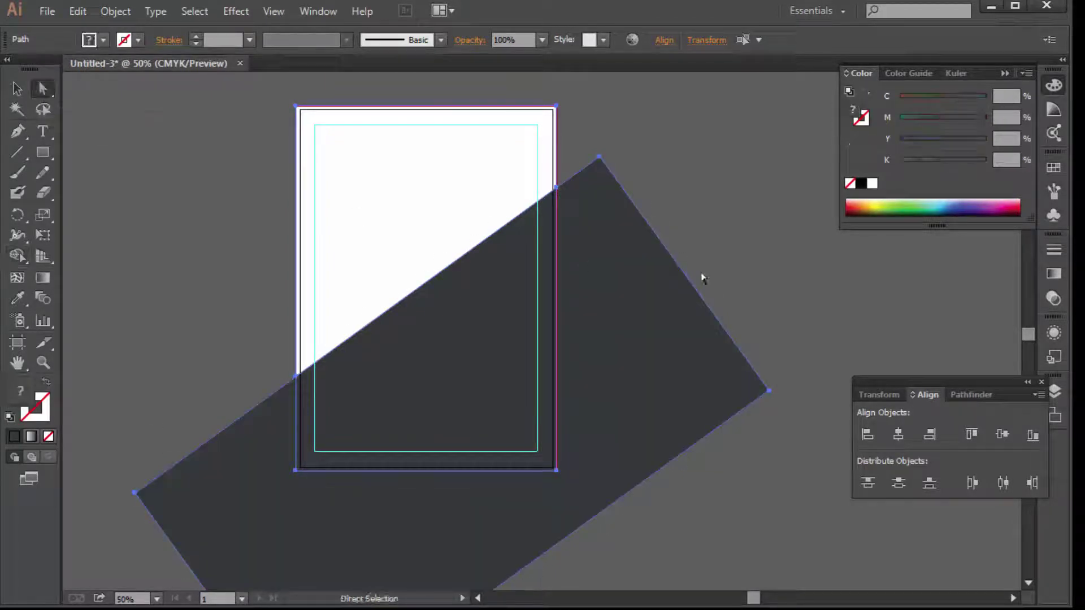
left_click(636, 485)
key("Delete")
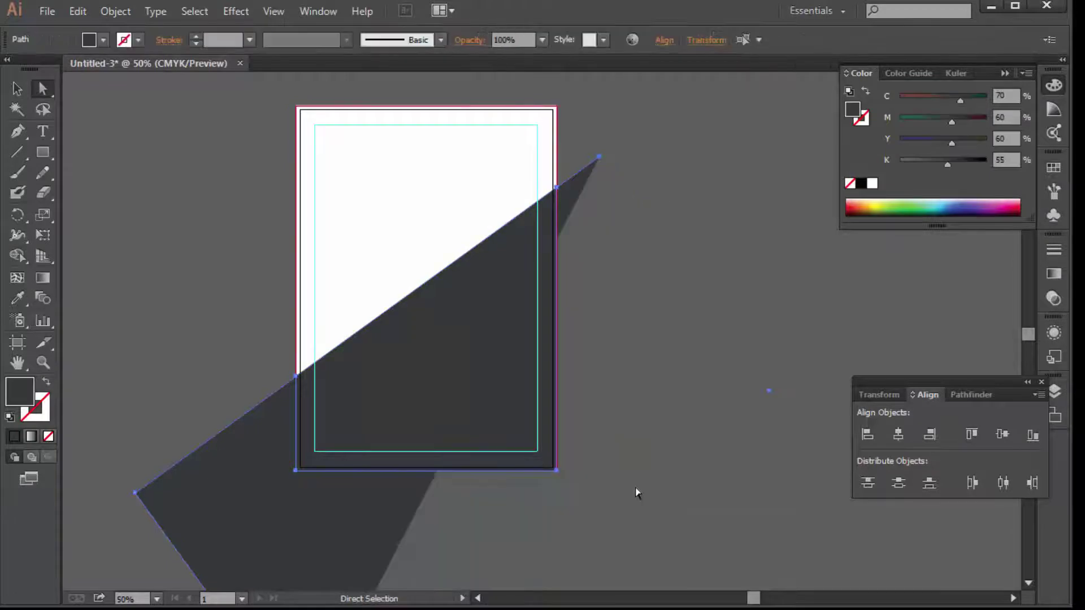
left_click(634, 487)
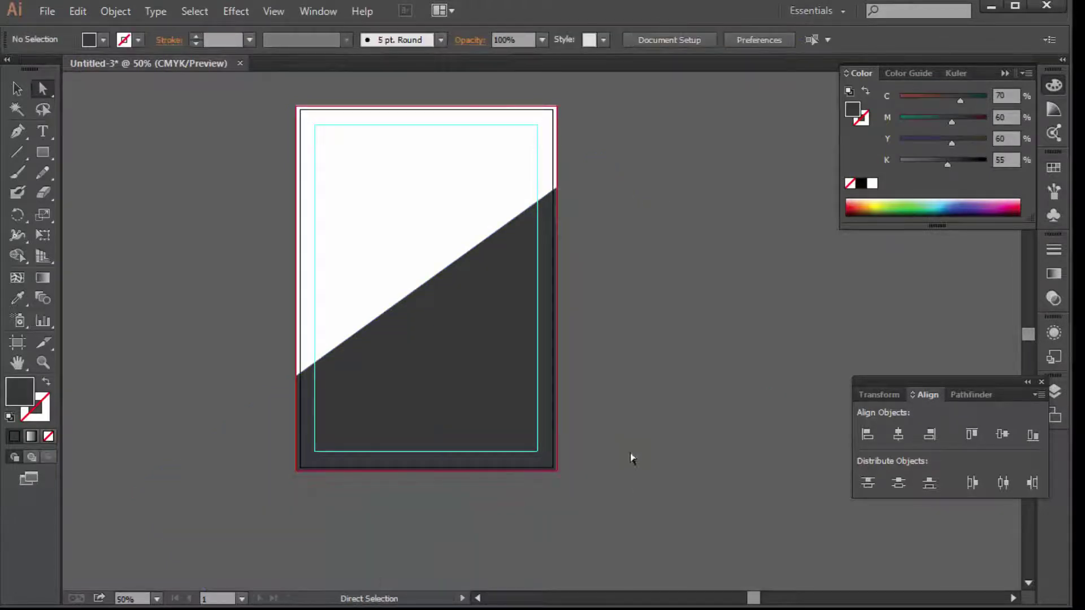
left_click(17, 88)
left_click(457, 311)
left_click(683, 193)
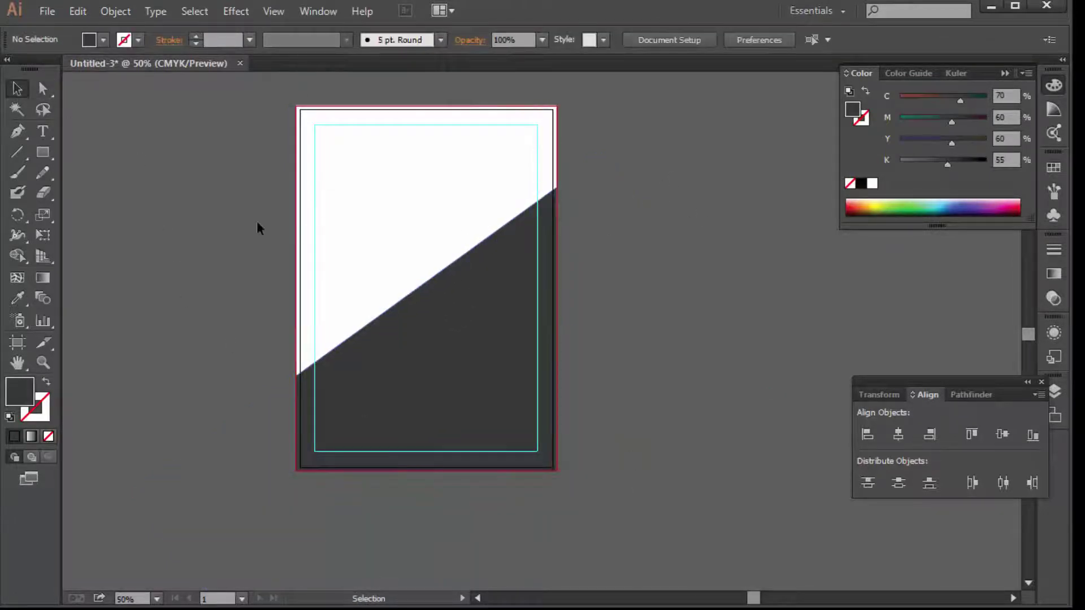
- Draw a circle of about 6.5 in straddling the diagonal edge in the upper middle
left_click(46, 154)
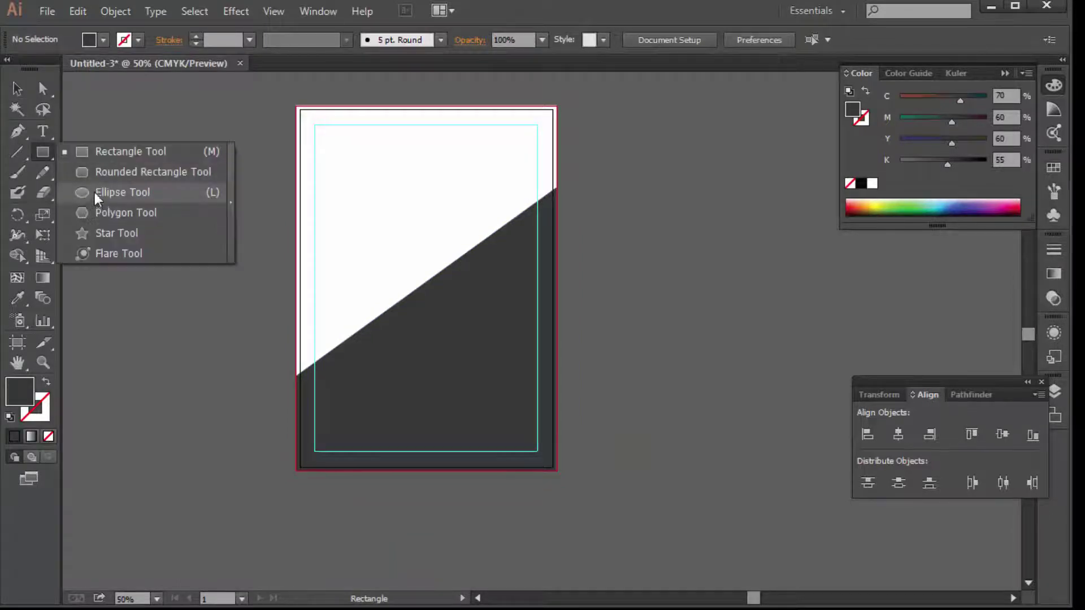
left_click(94, 192)
left_click_drag(346, 184, 526, 364)
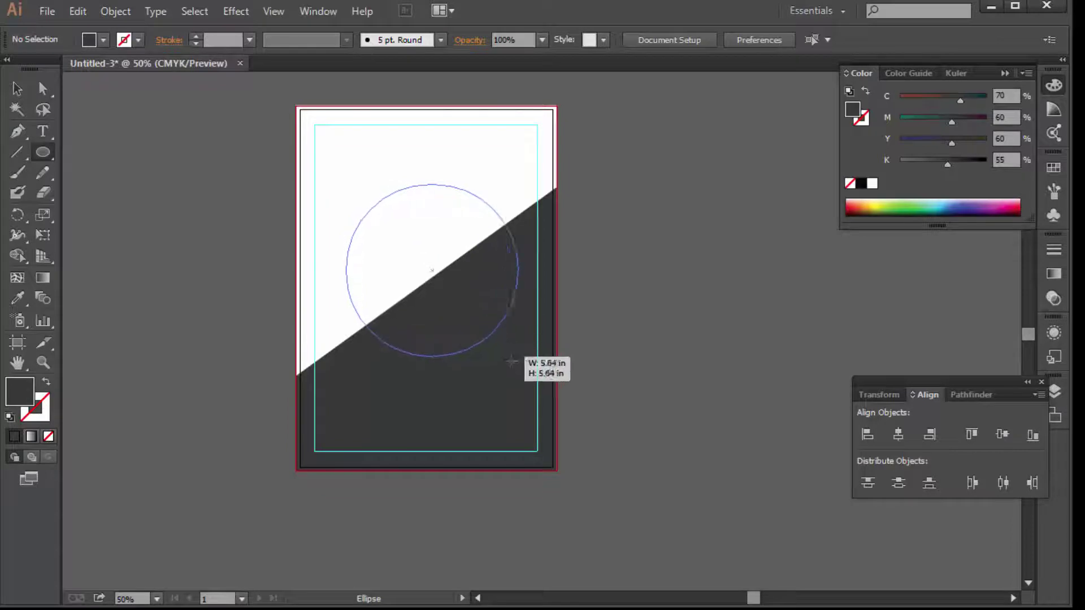
left_click(17, 89)
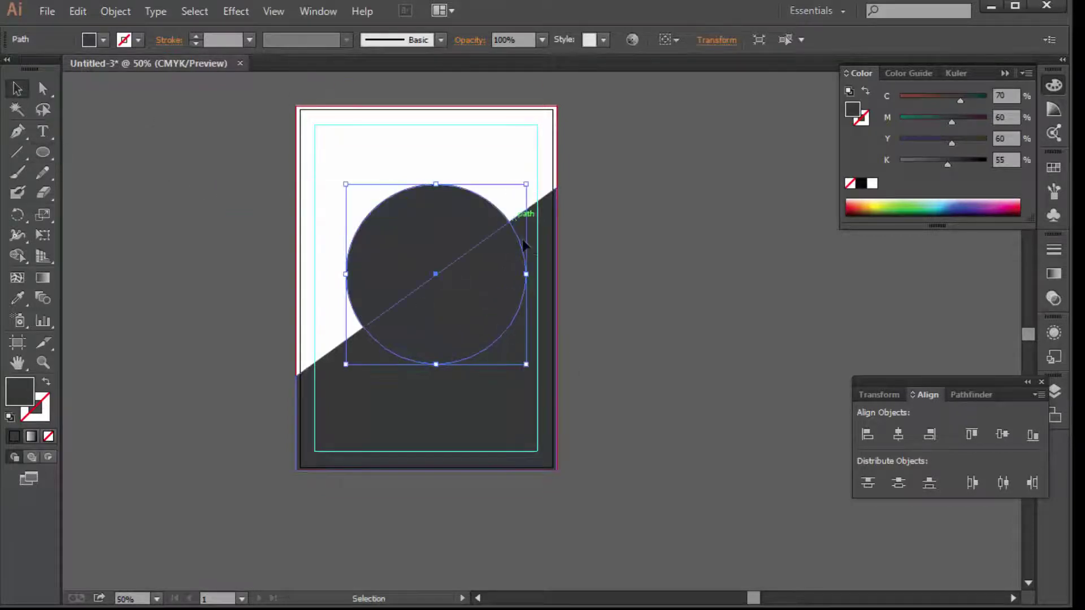
left_click_drag(477, 242, 468, 245)
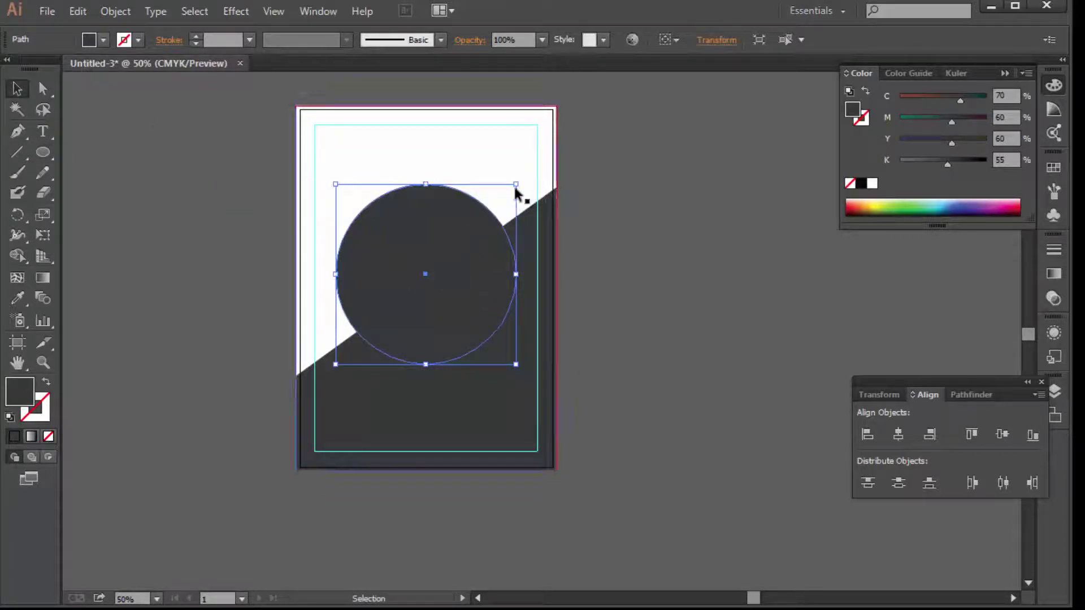
left_click_drag(517, 184, 526, 177)
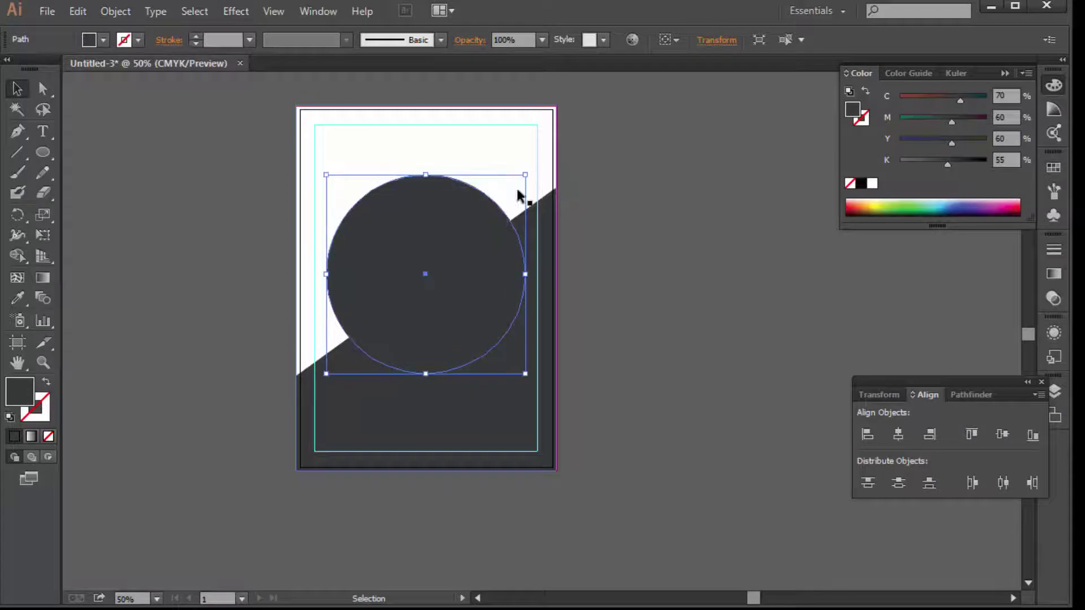
left_click(504, 283, "ctrl")
key("Left")
key("Left")
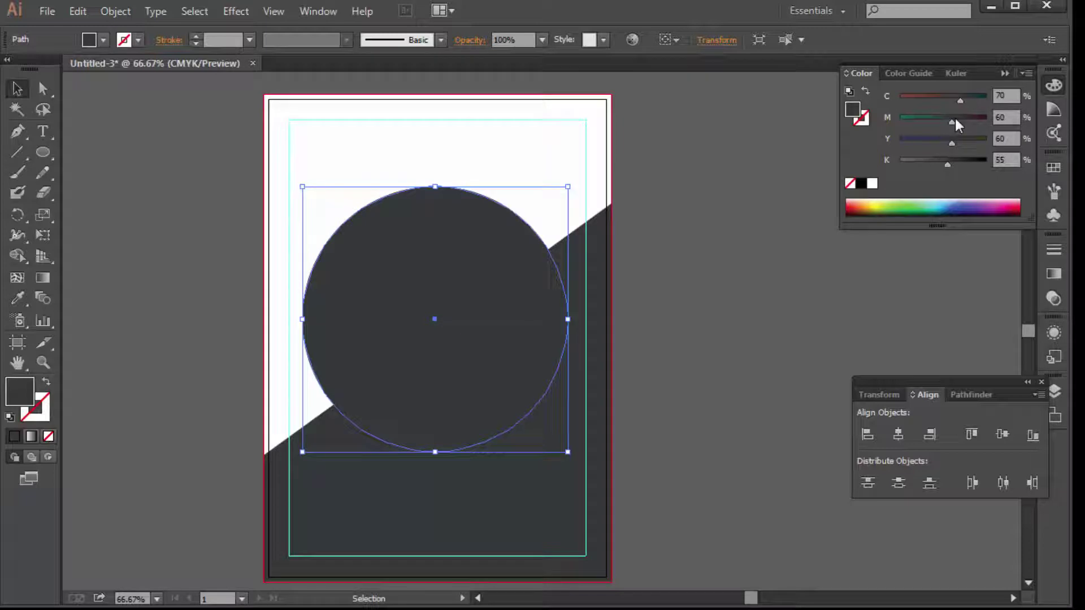
- Make the circle bright green by setting magenta and black to 0 and cyan and yellow to 100
left_click_drag(954, 117, 870, 117)
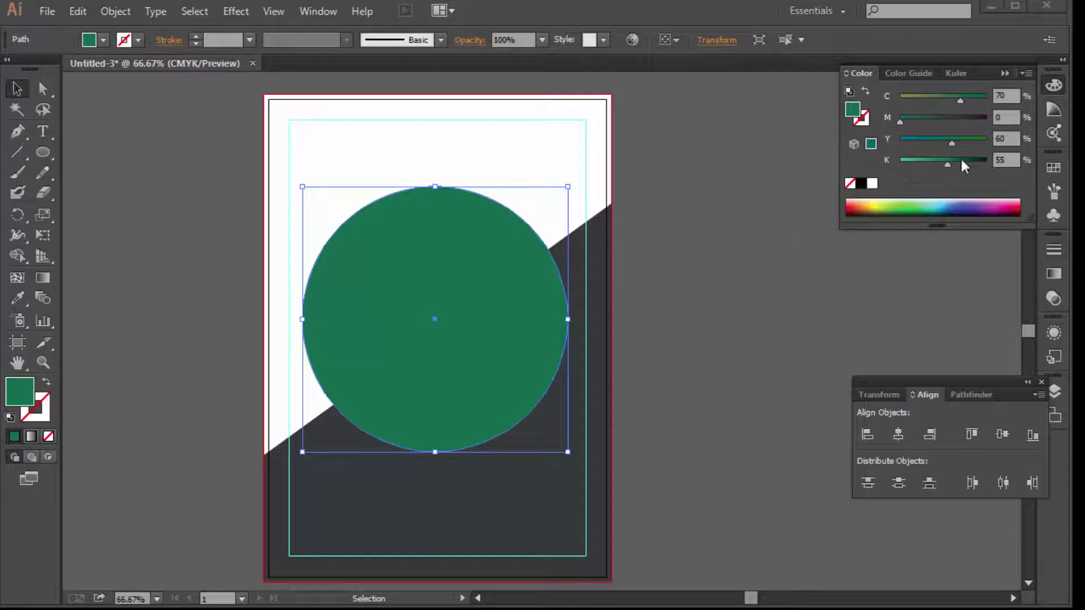
left_click_drag(924, 164, 801, 170)
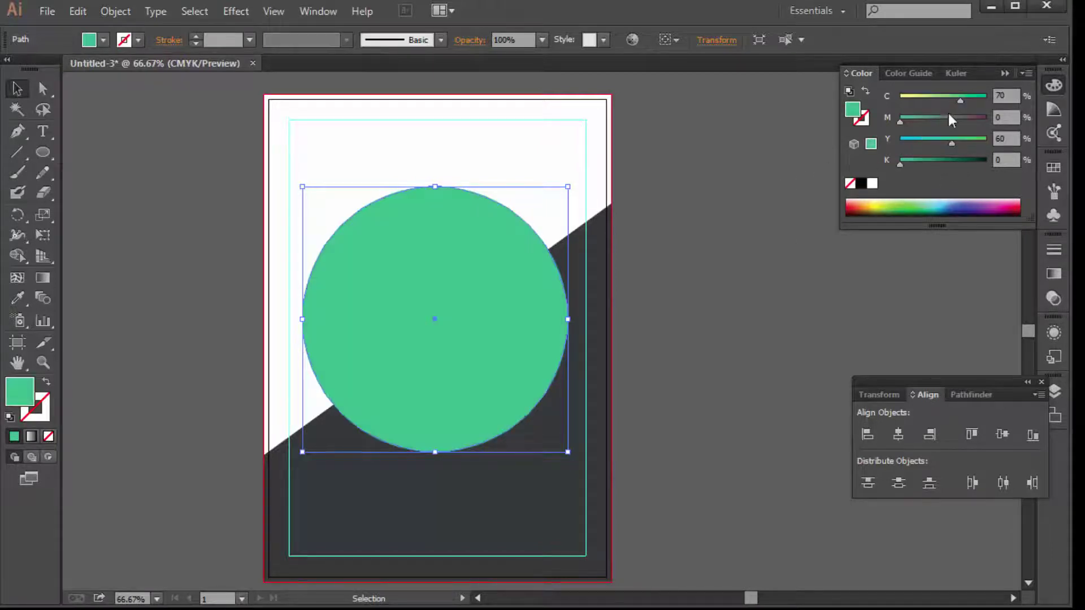
left_click_drag(960, 100, 966, 101)
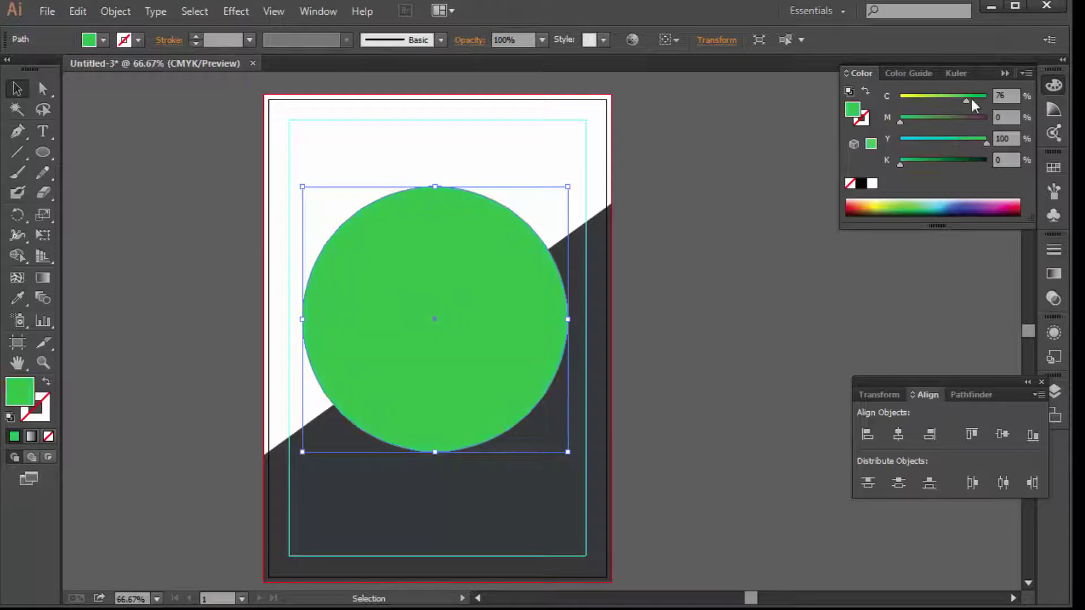
left_click_drag(971, 101, 986, 101)
- Shrink the green circle proportionally to size a smaller concentric circle inside
key("a")
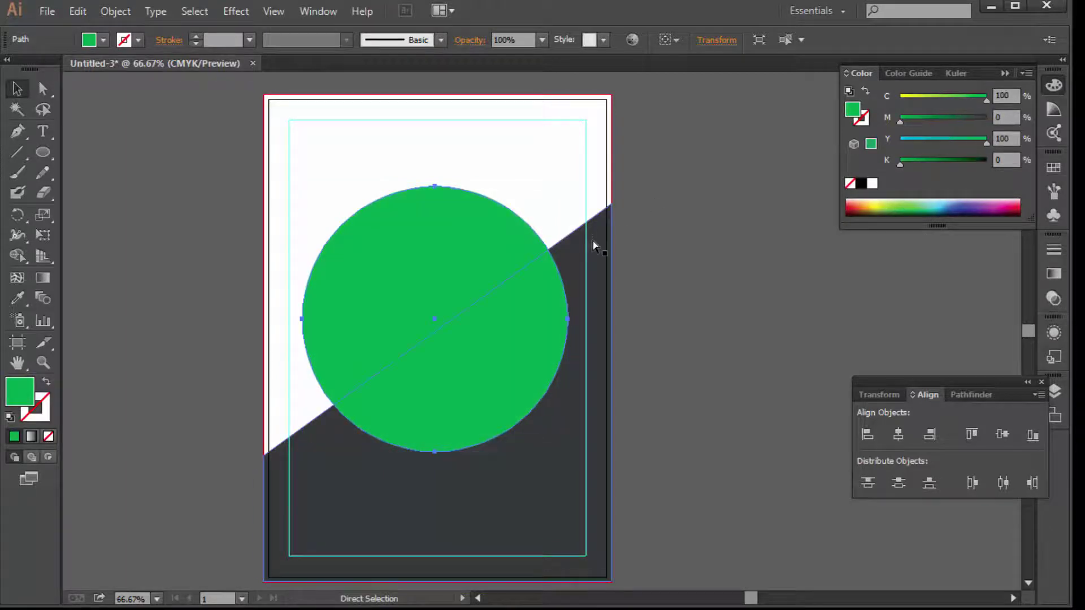
key("v")
left_click_drag(564, 322, 552, 324)
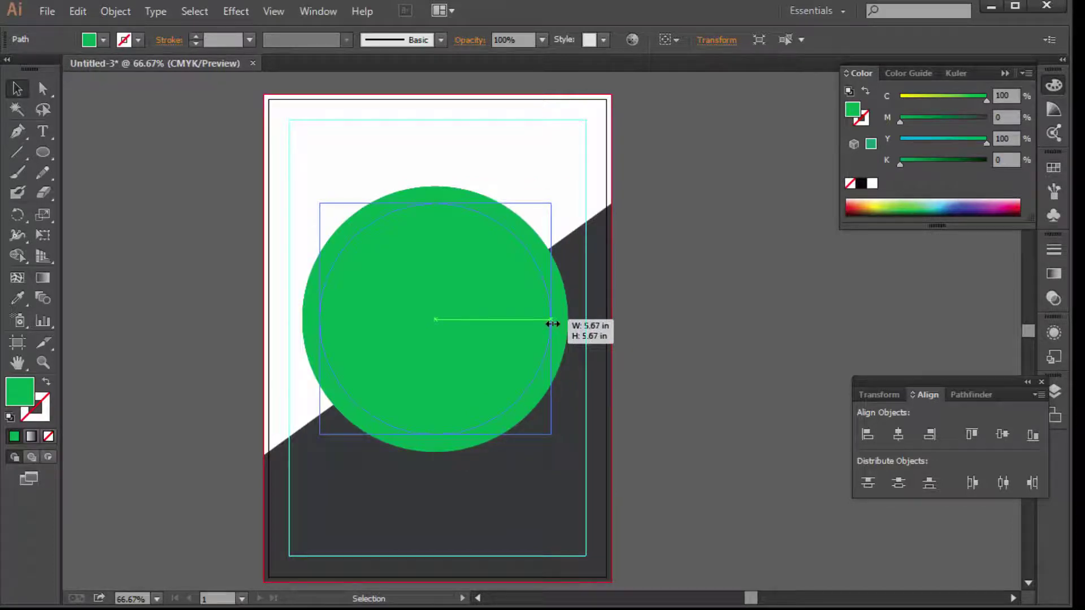
left_click_drag(553, 323, 539, 319)
key("a")
key("v")
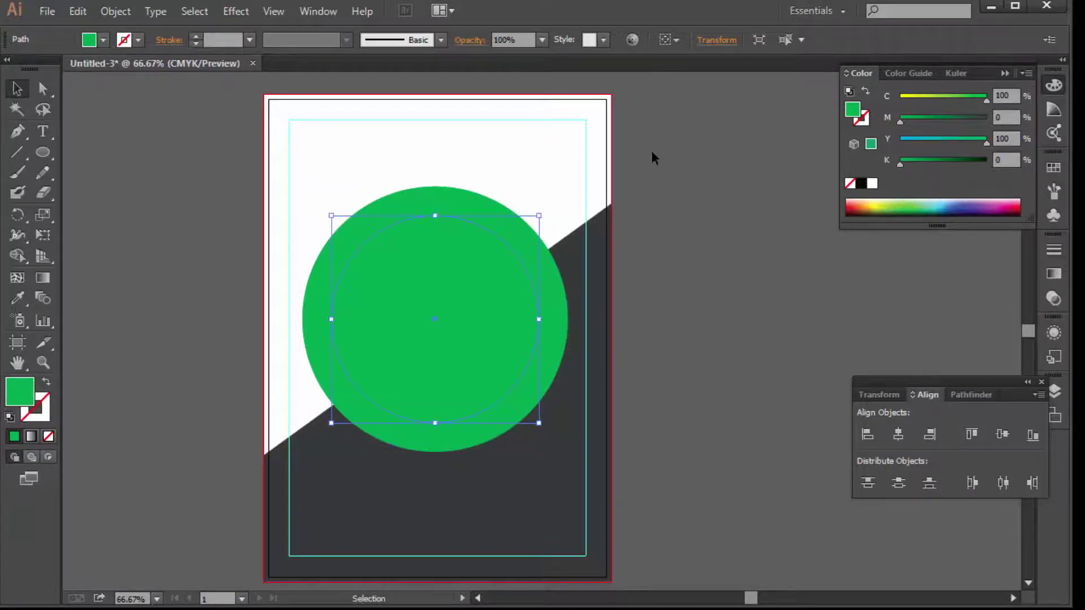
- Set the outer green circle's opacity to 70%
left_click(591, 243)
key("a")
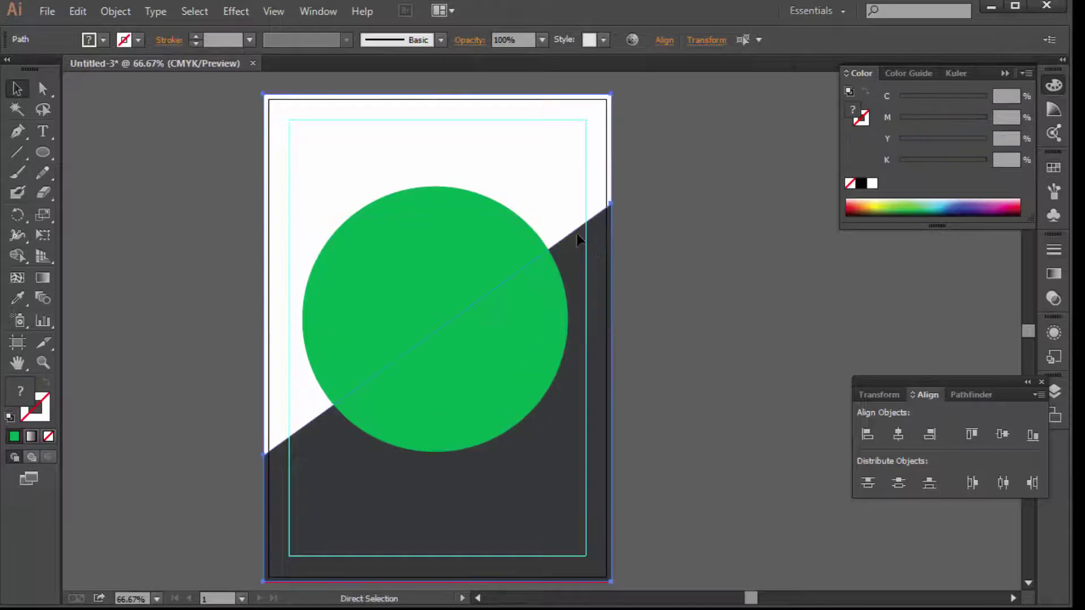
key("ctrl+shift+a")
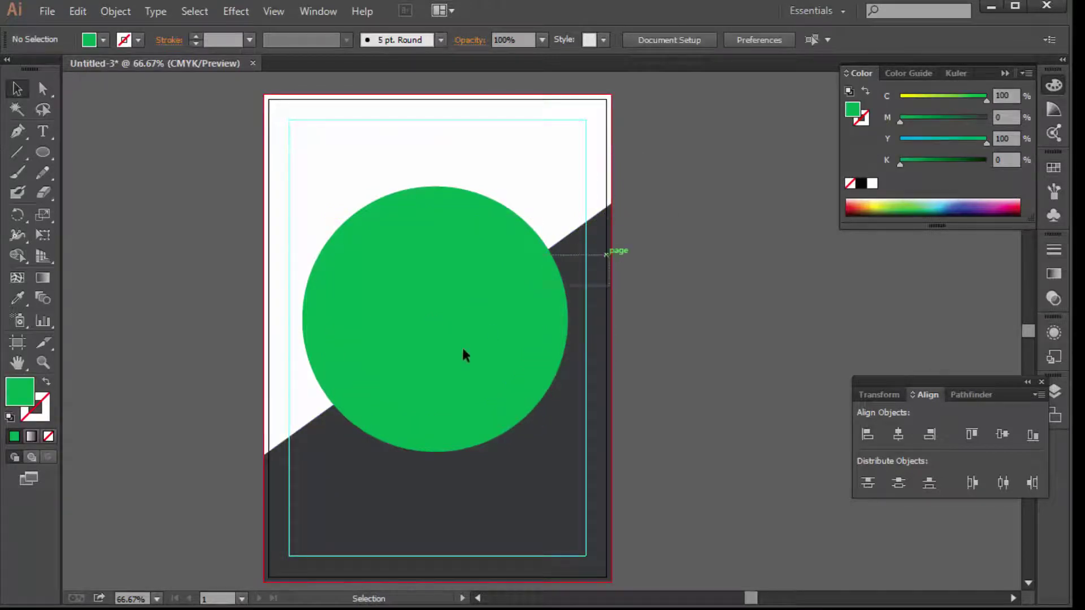
left_click(420, 376)
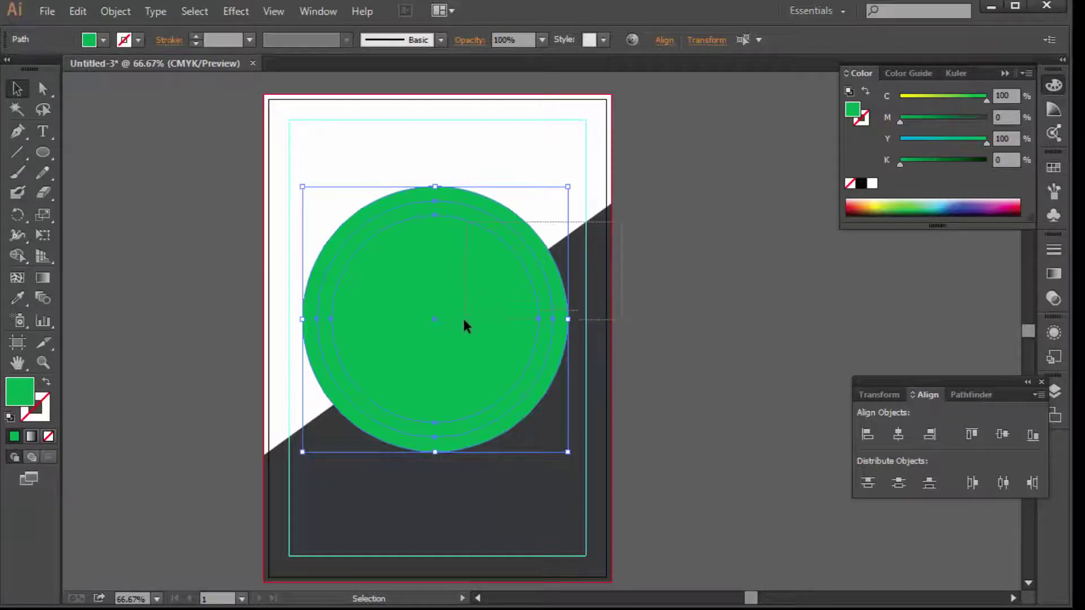
left_click(540, 40)
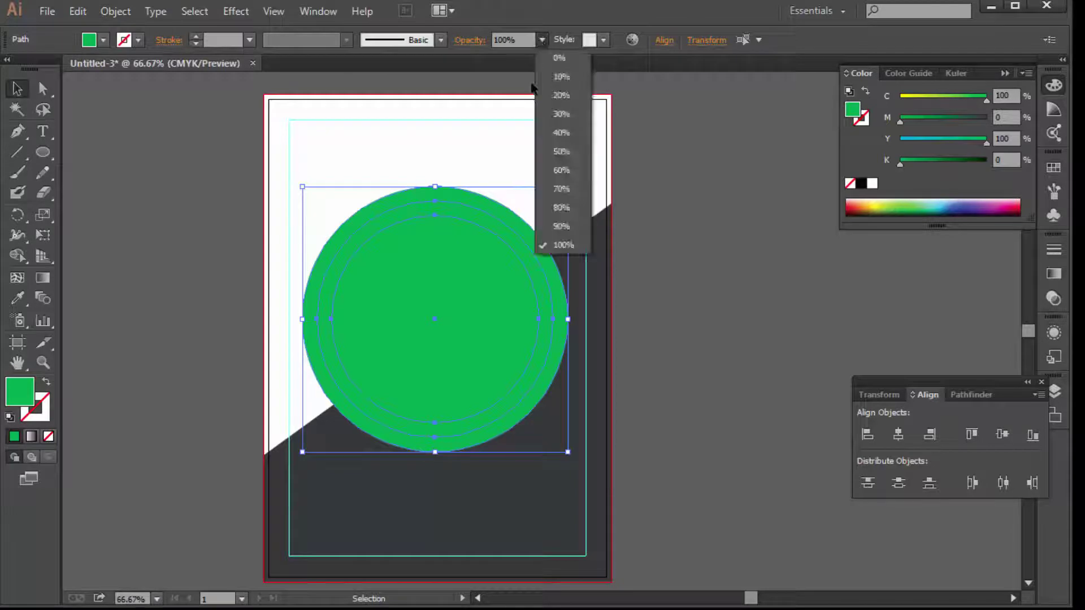
left_click(562, 188)
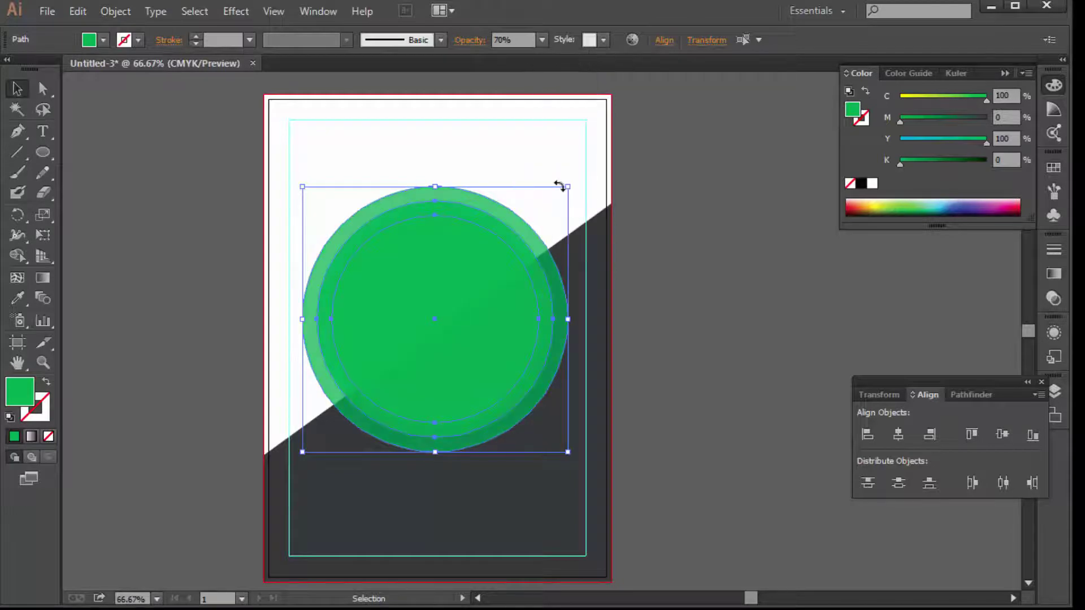
left_click(676, 226)
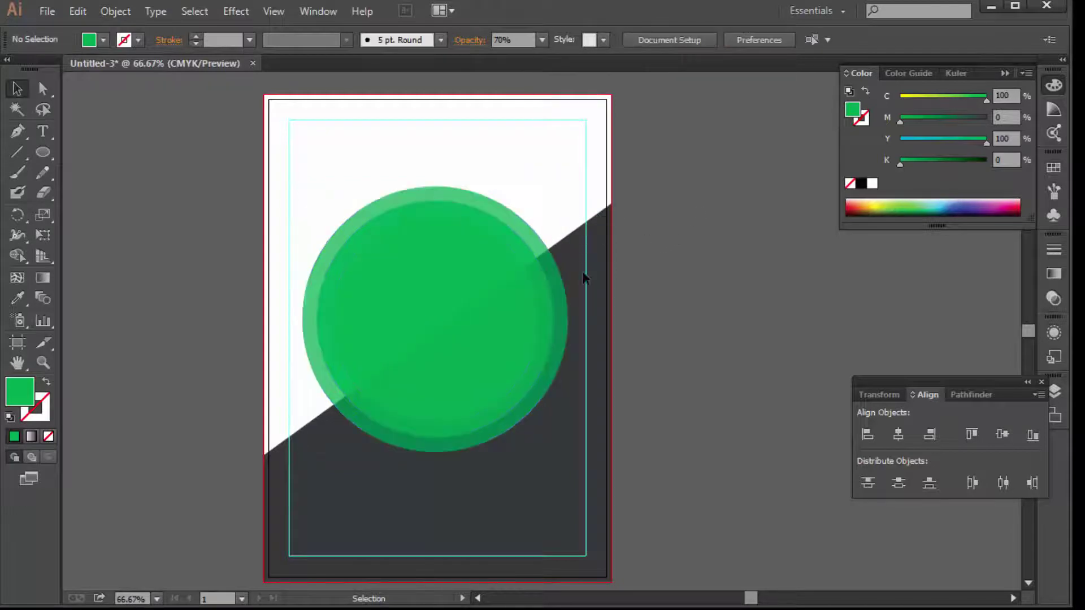
- Reselect the inner green circle, undoing an accidental slight resize
left_click(468, 287)
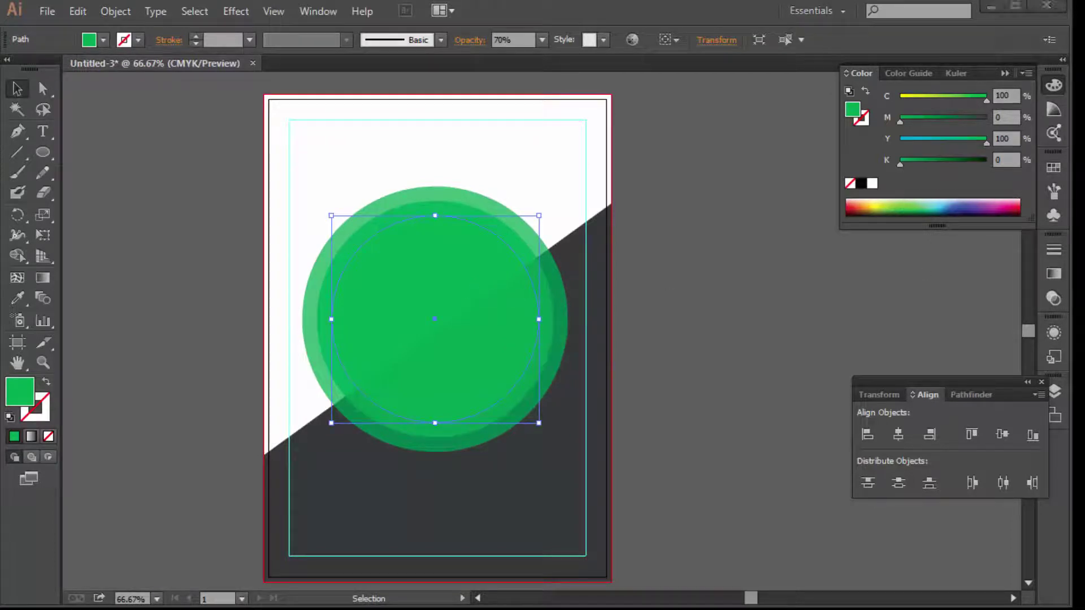
left_click(515, 223)
left_click(509, 234)
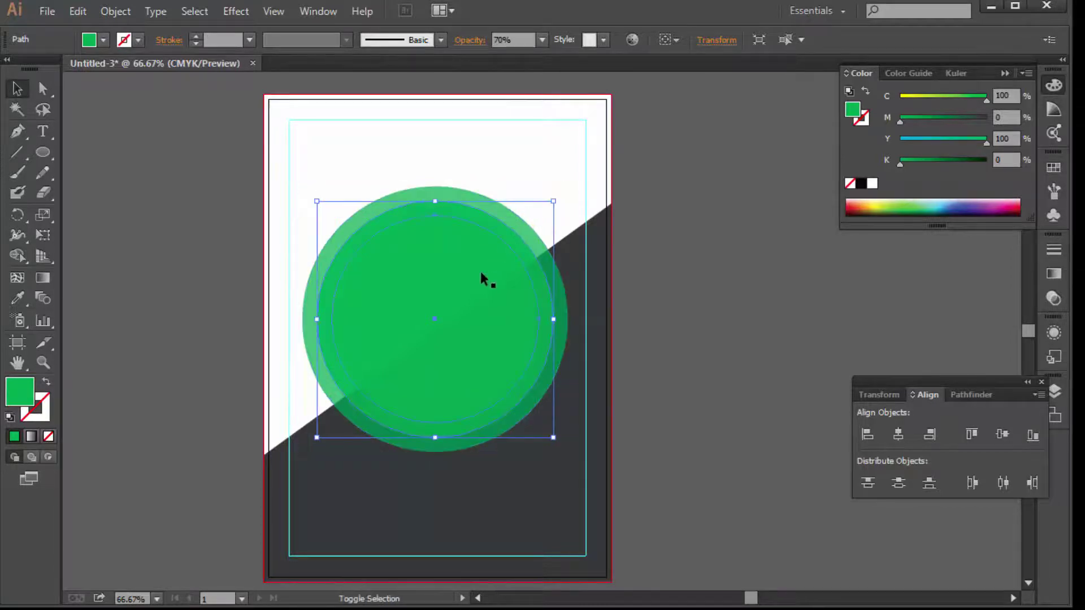
left_click_drag(553, 201, 549, 205)
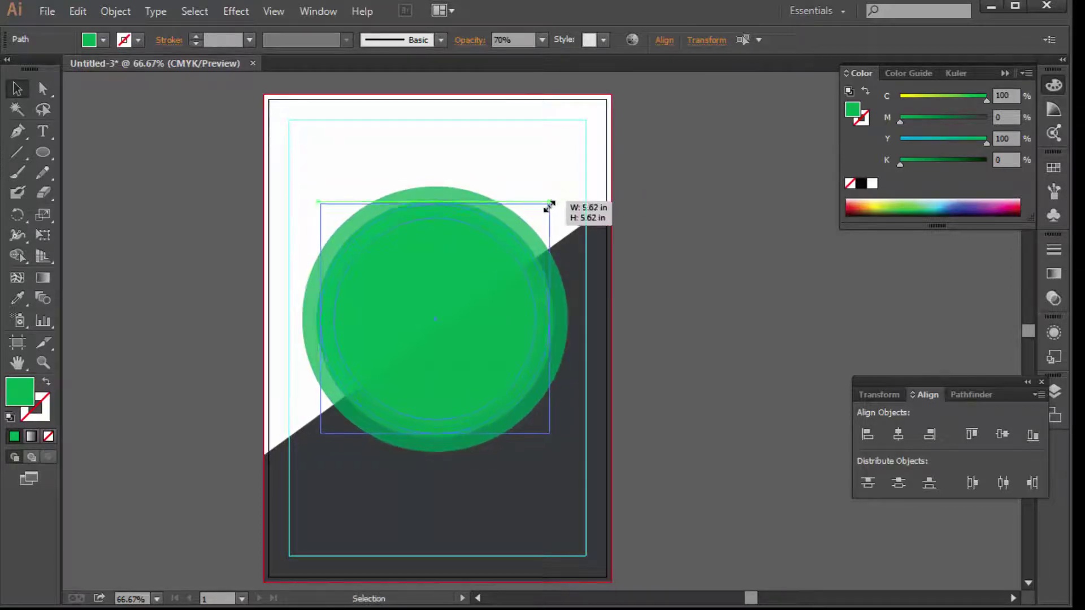
key("ctrl+z")
left_click(660, 228)
left_click(435, 277)
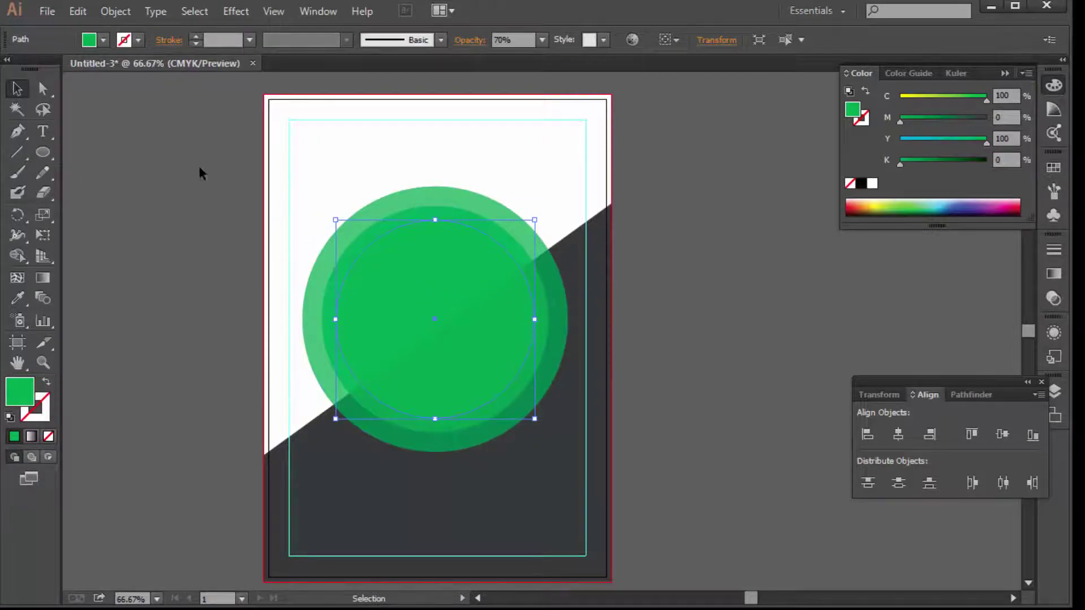
- Place the dfv city skyline photo with File > Place and drop it on the page
left_click(45, 11)
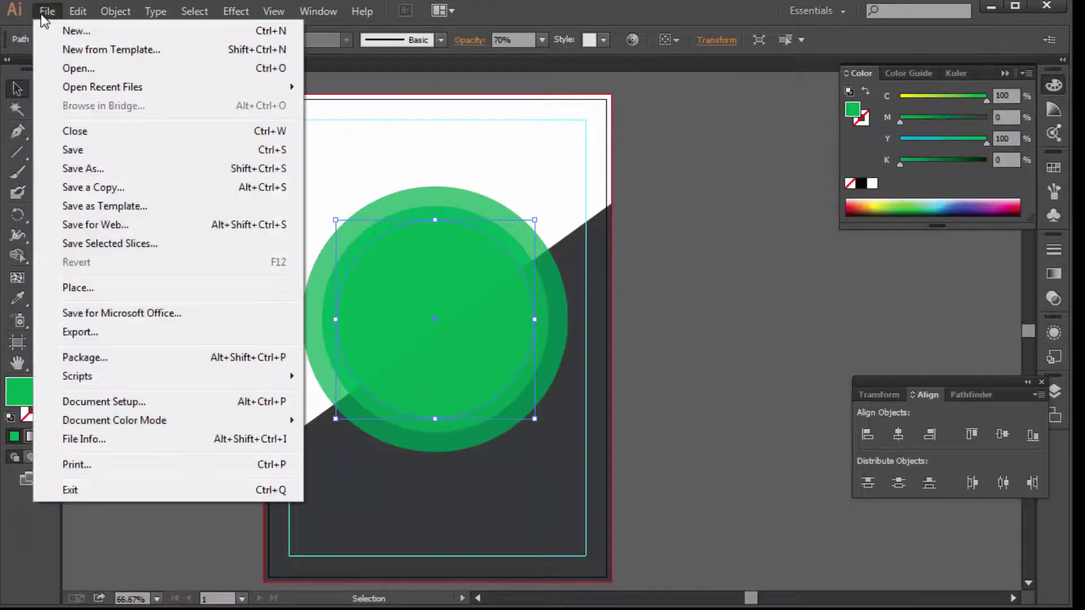
left_click(84, 289)
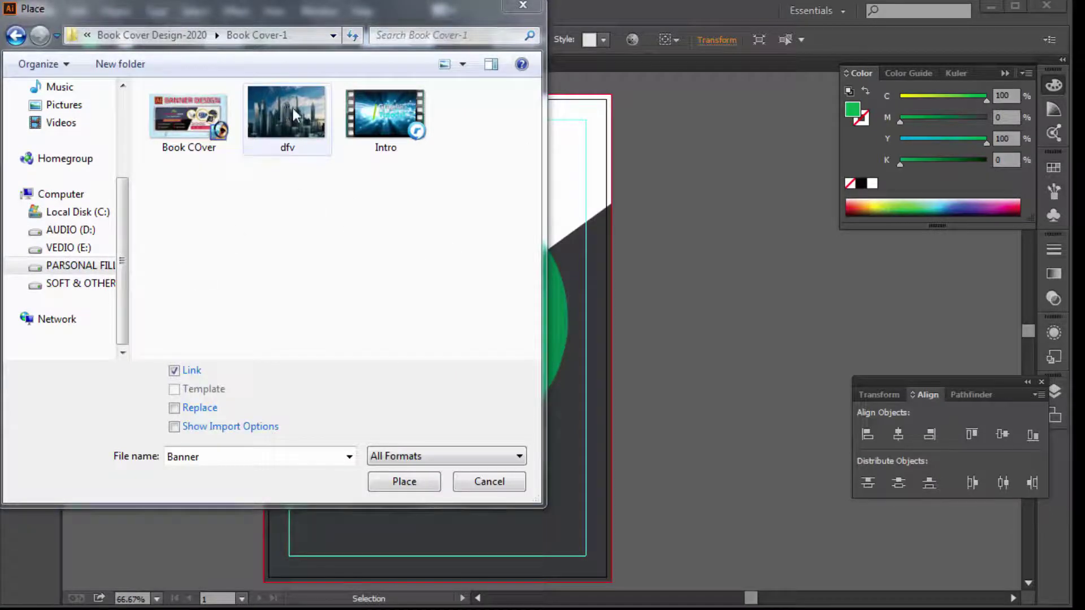
left_click(287, 116)
left_click(405, 481)
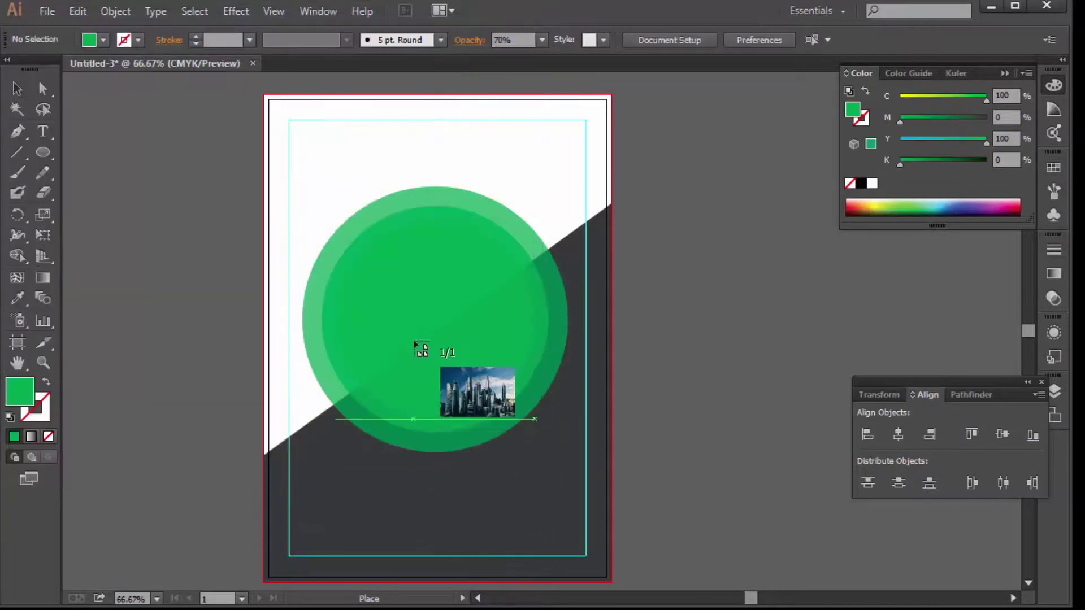
left_click(360, 257)
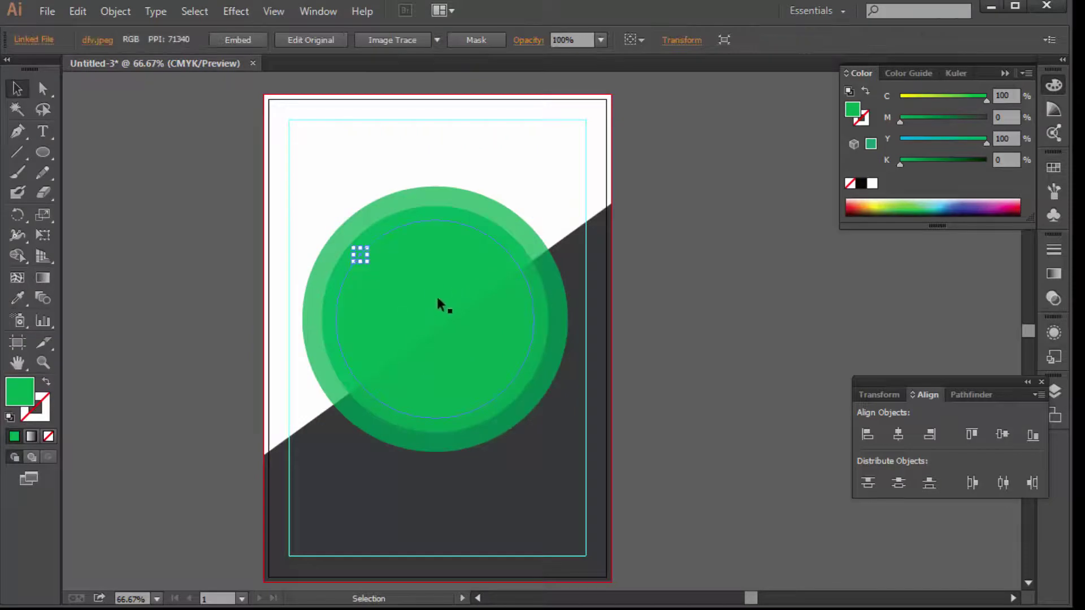
- Move and enlarge the city photo over the circle, then send it to the back
mouse_move(368, 257)
left_mouse_down()
mouse_move(559, 391)
mouse_move(486, 374)
mouse_move(561, 314)
mouse_move(508, 268)
mouse_move(603, 211)
left_mouse_up()
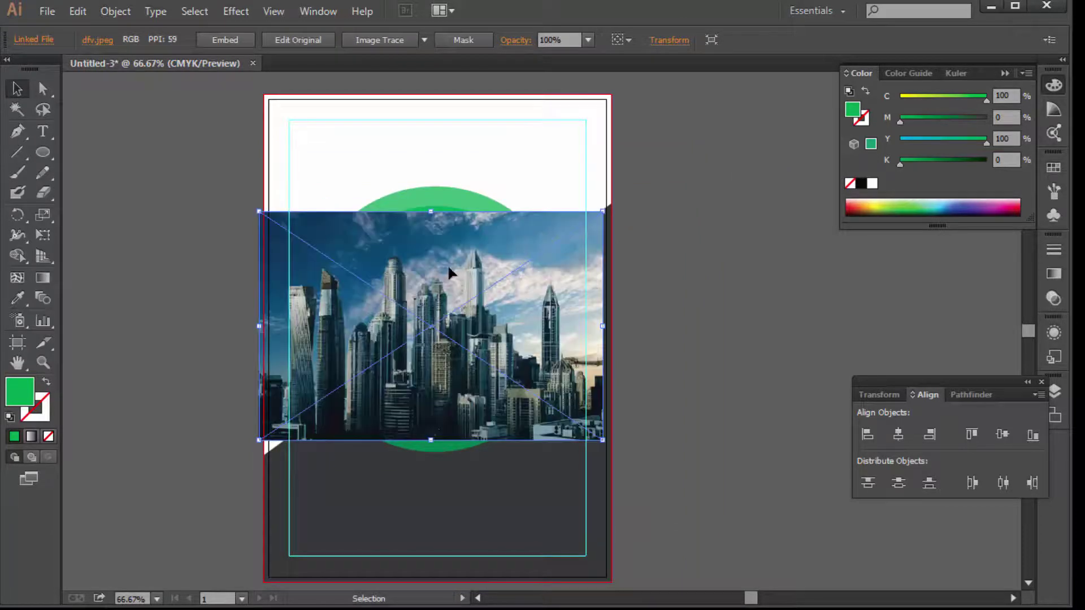
left_click_drag(431, 212, 431, 201)
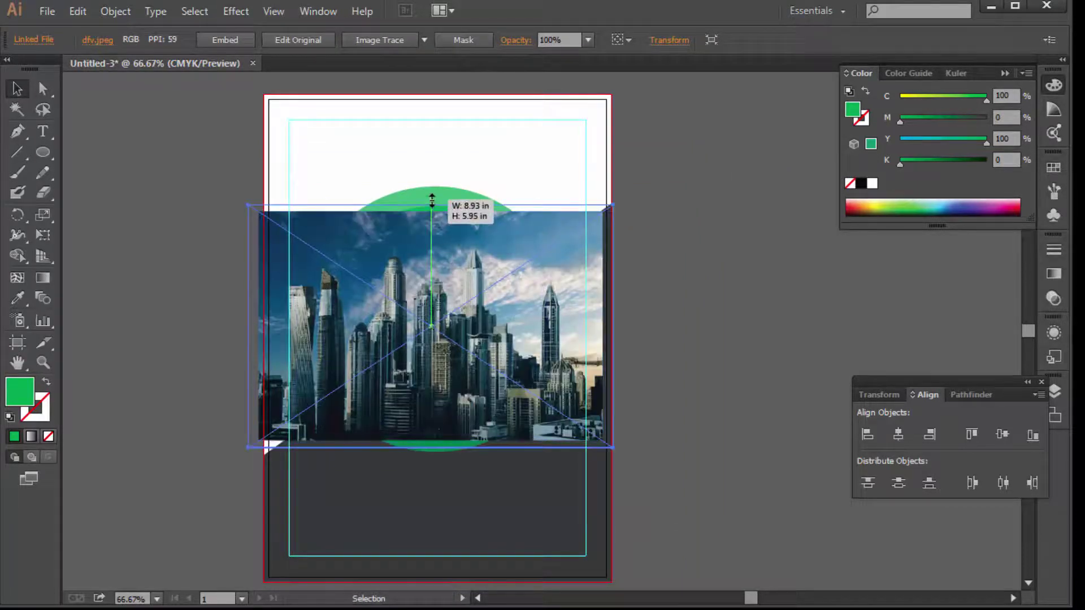
right_click(409, 263)
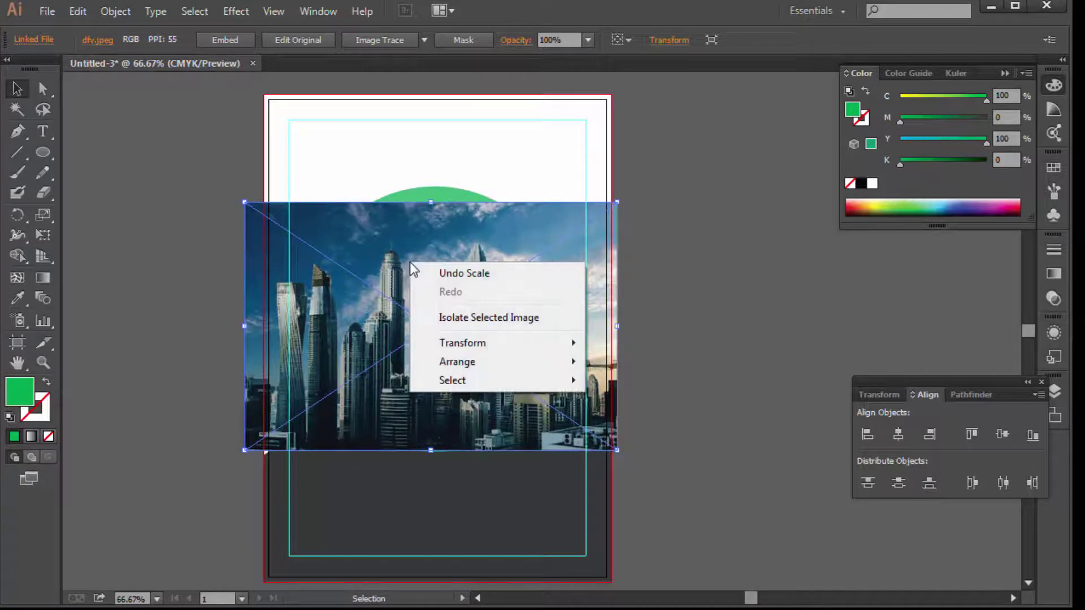
mouse_move(457, 362)
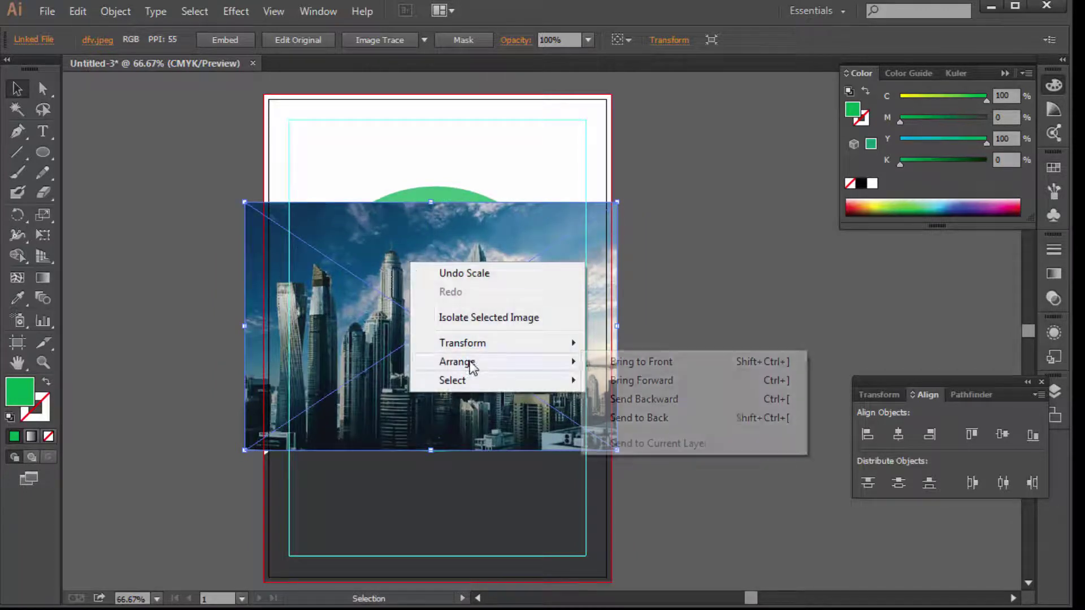
left_click(645, 419)
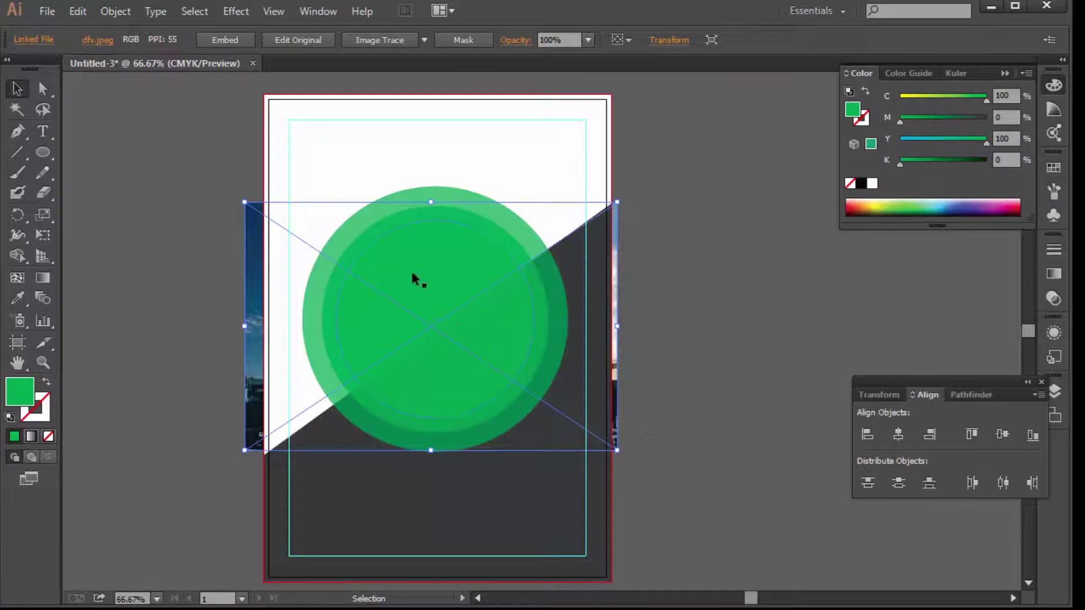
- Clip the photo to the inner green circle with a clipping mask
left_click(426, 269, "shift")
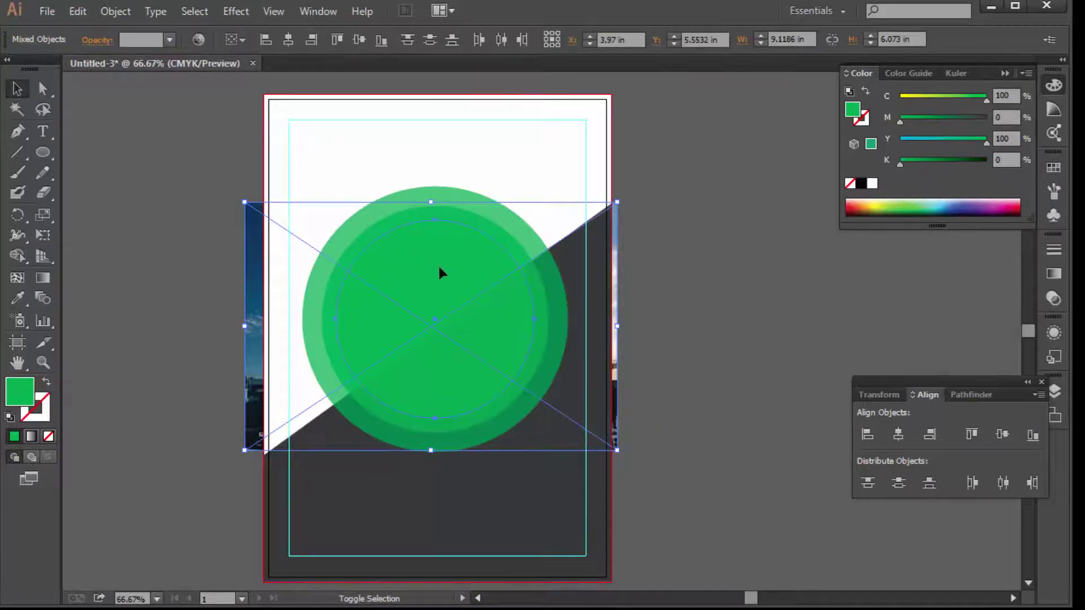
right_click(438, 251)
left_click(514, 355)
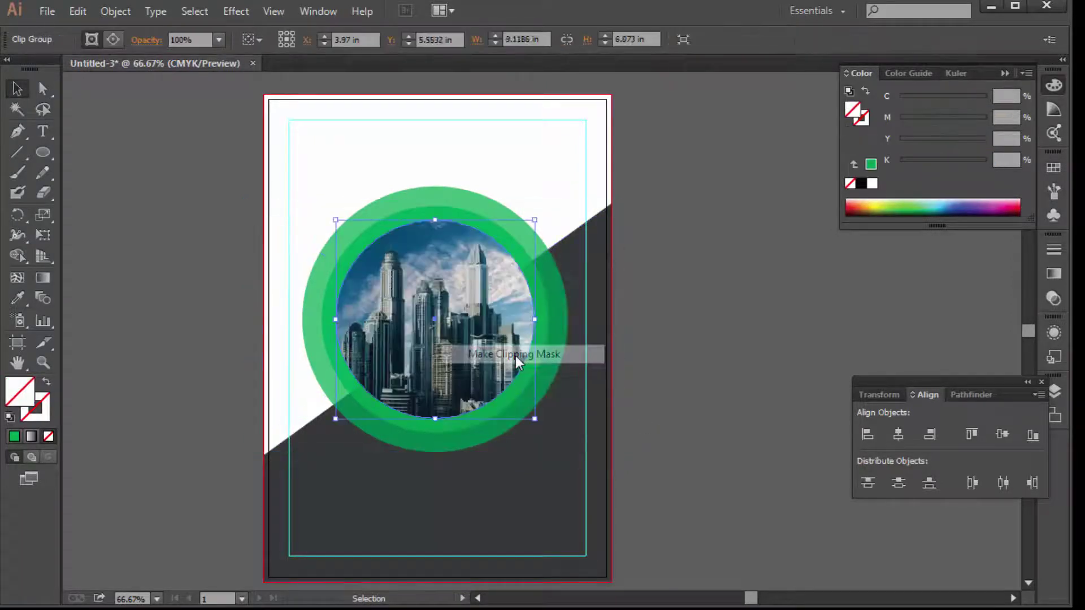
left_click(692, 251)
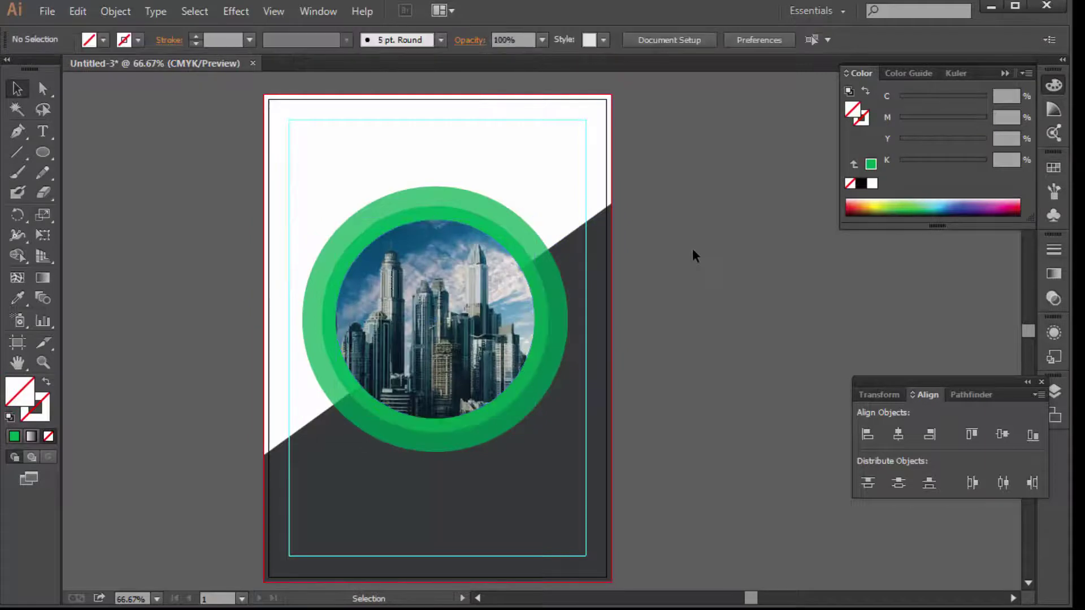
- Type COVER near the page's top-left and set it to 60 pt
left_click(43, 131)
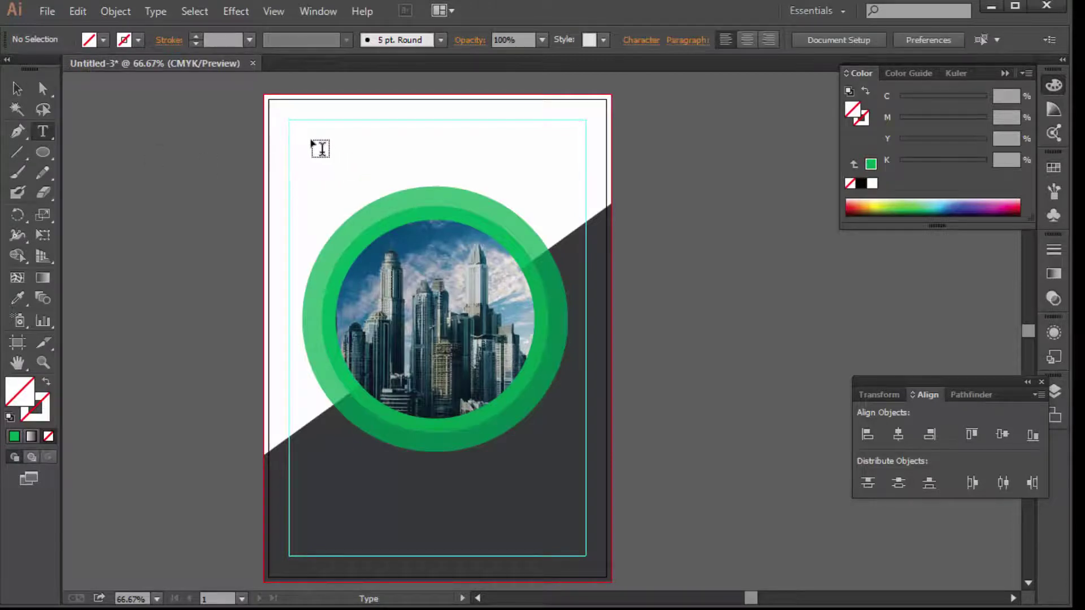
left_click(365, 141)
type("COVER")
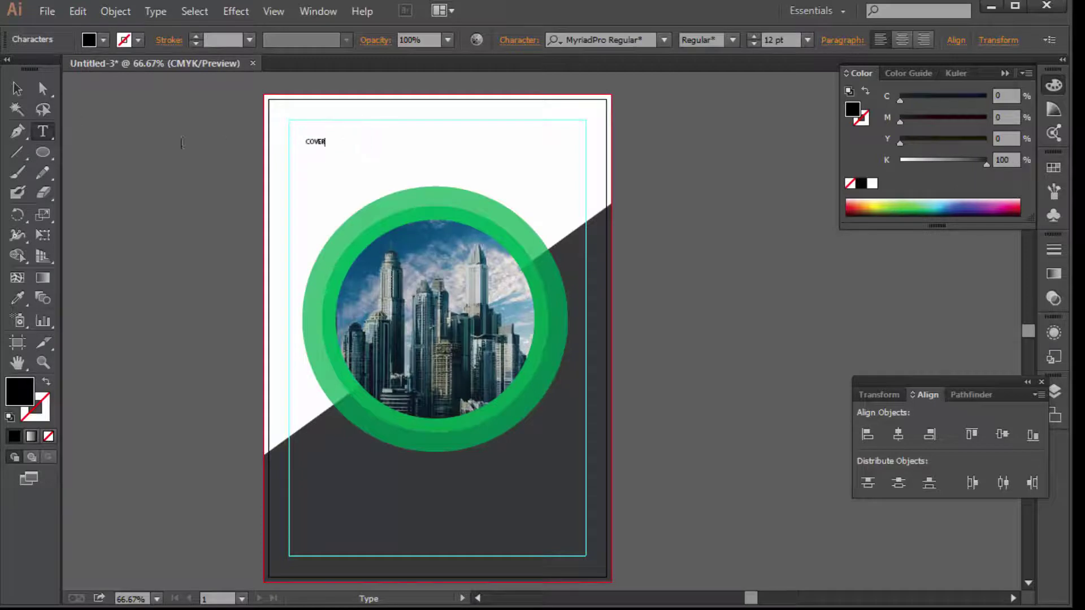
left_click(17, 89)
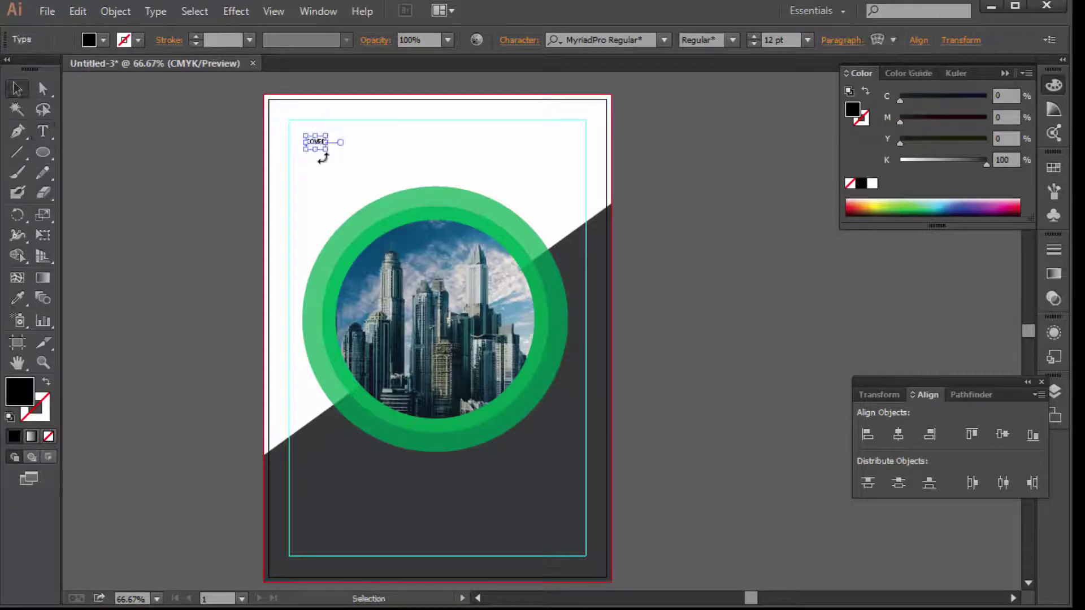
left_click(755, 39)
left_click(754, 40)
left_click(807, 39)
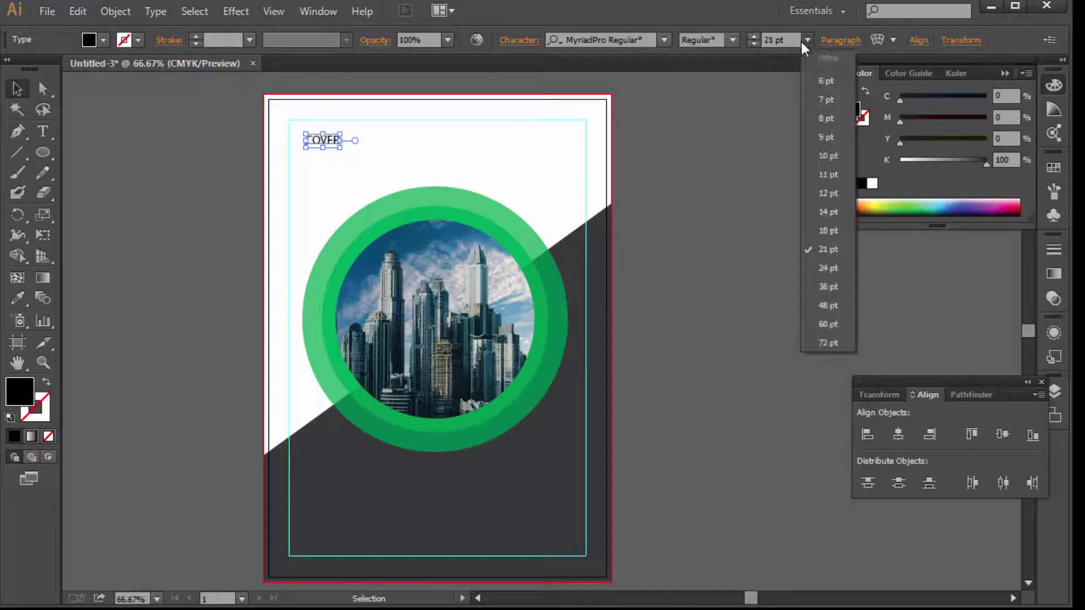
left_click(828, 324)
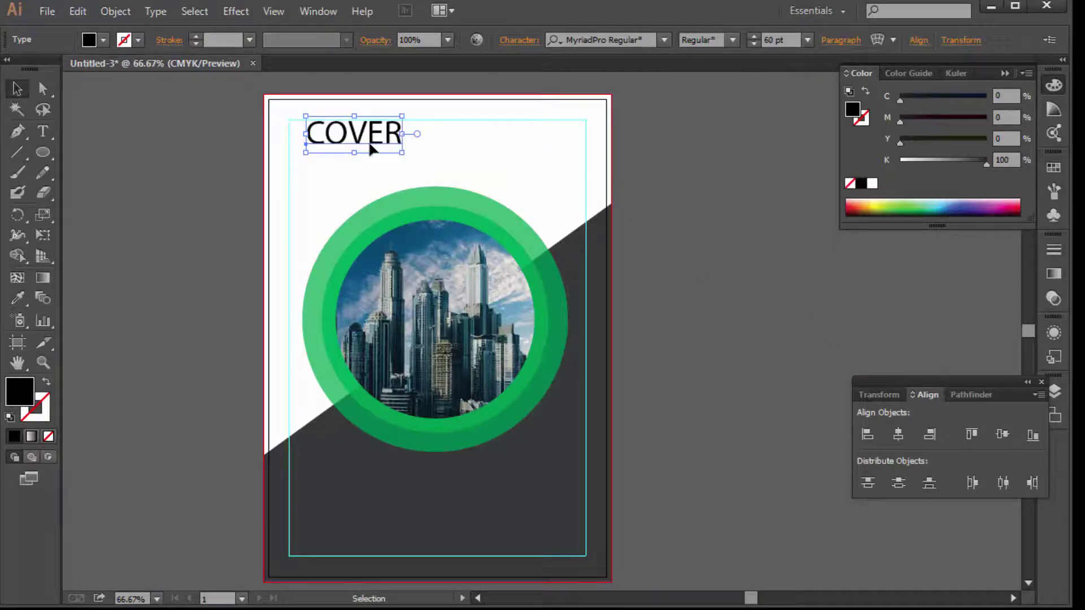
left_click_drag(364, 141, 354, 146)
- Set COVER in Nexa Bold and align its left edge with the margin guide
key("ctrl+plus")
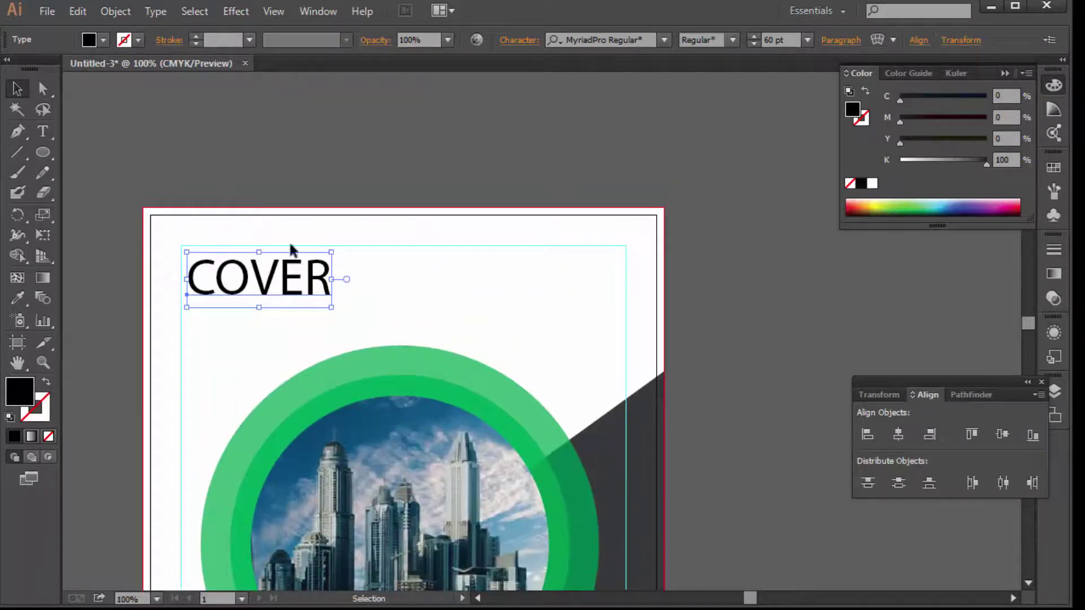
left_click(586, 40)
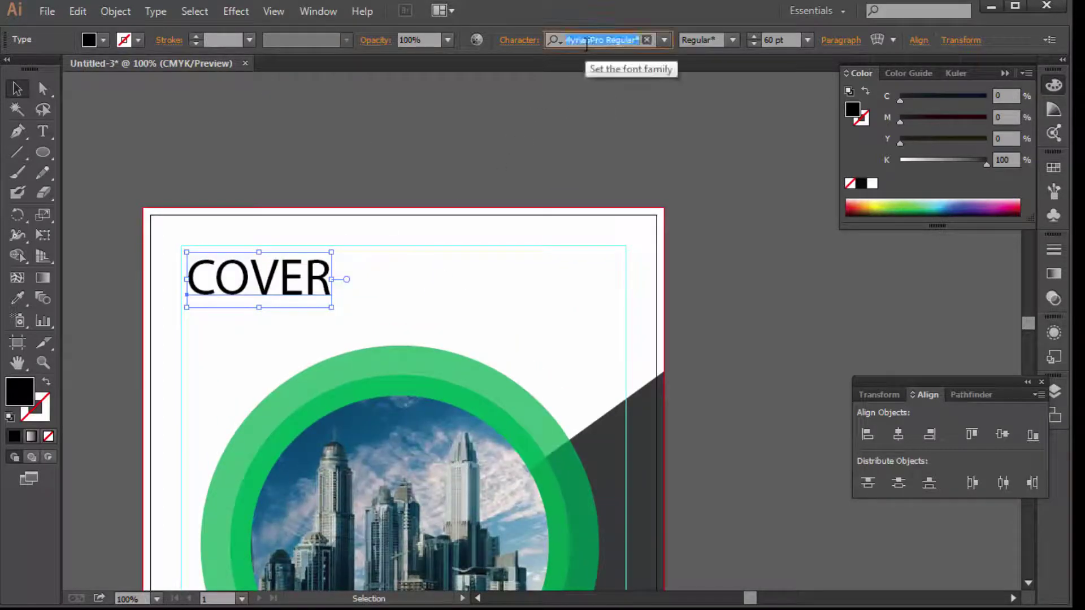
type("ne")
left_click(589, 60)
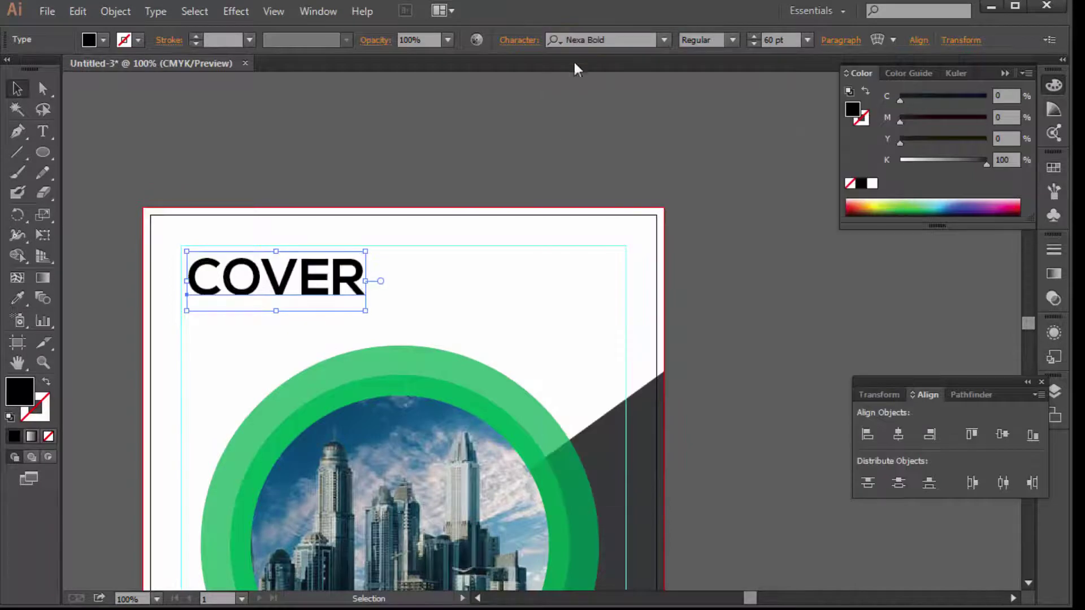
left_click_drag(334, 287, 346, 280)
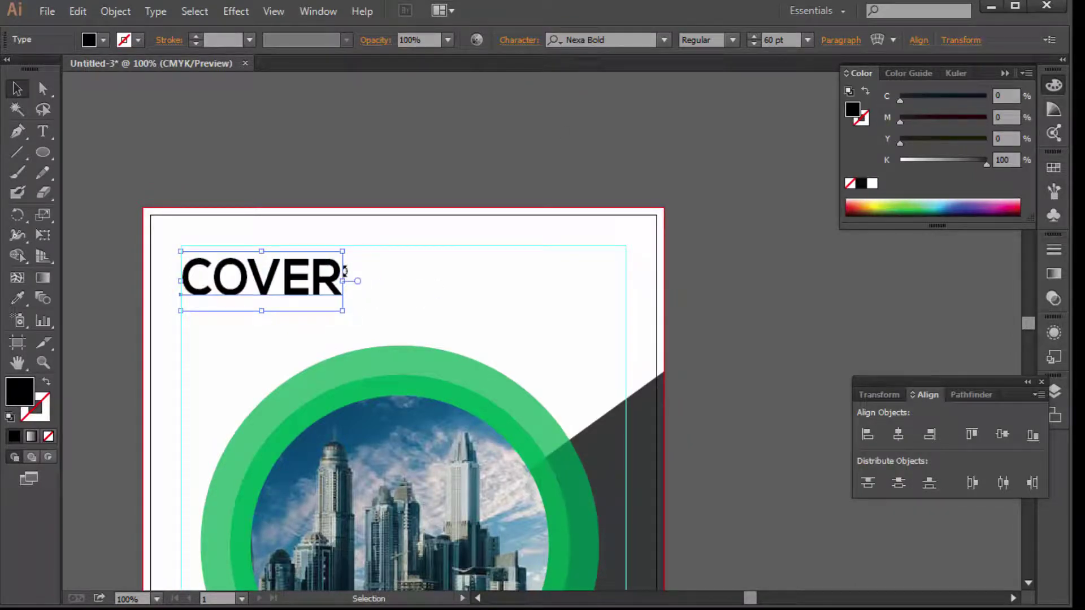
- Shrink COVER slightly and colour it dark blue (C100 M73)
left_click_drag(342, 310, 336, 308)
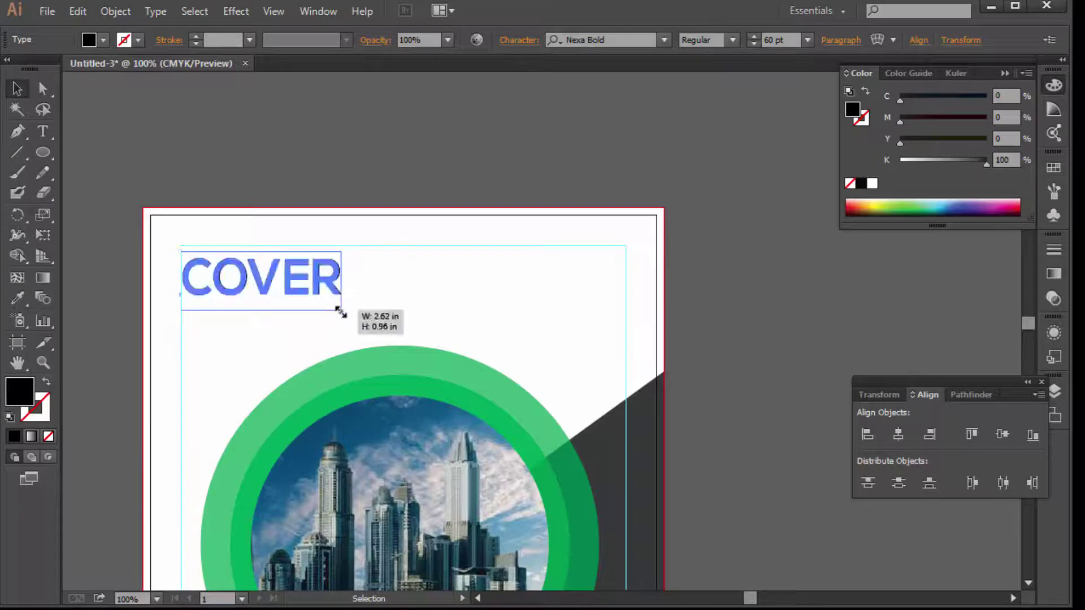
left_click_drag(954, 160, 900, 160)
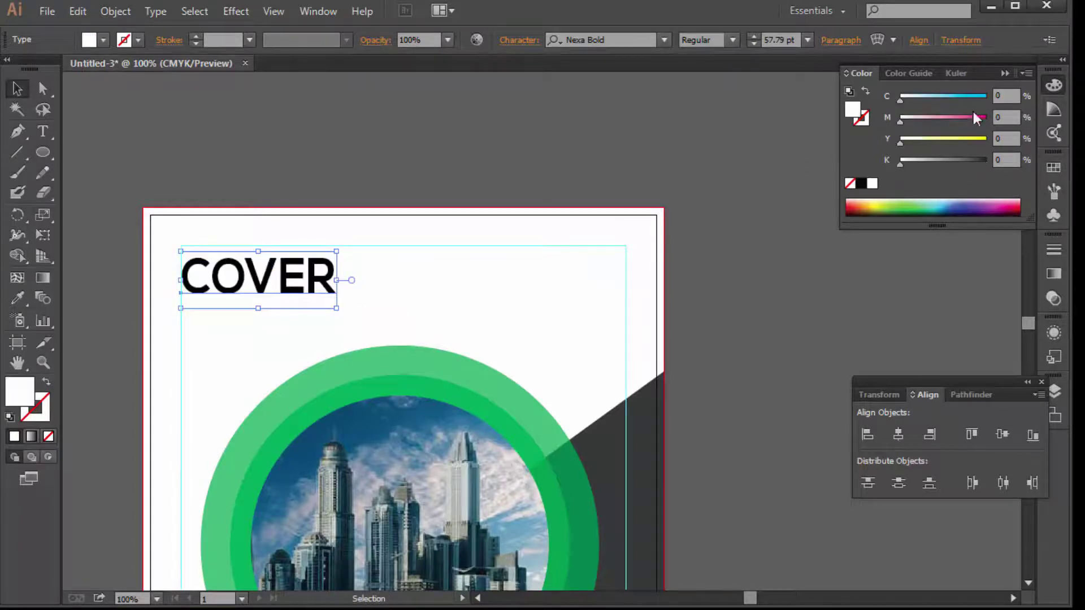
left_click_drag(900, 96, 999, 96)
left_click_drag(900, 117, 963, 118)
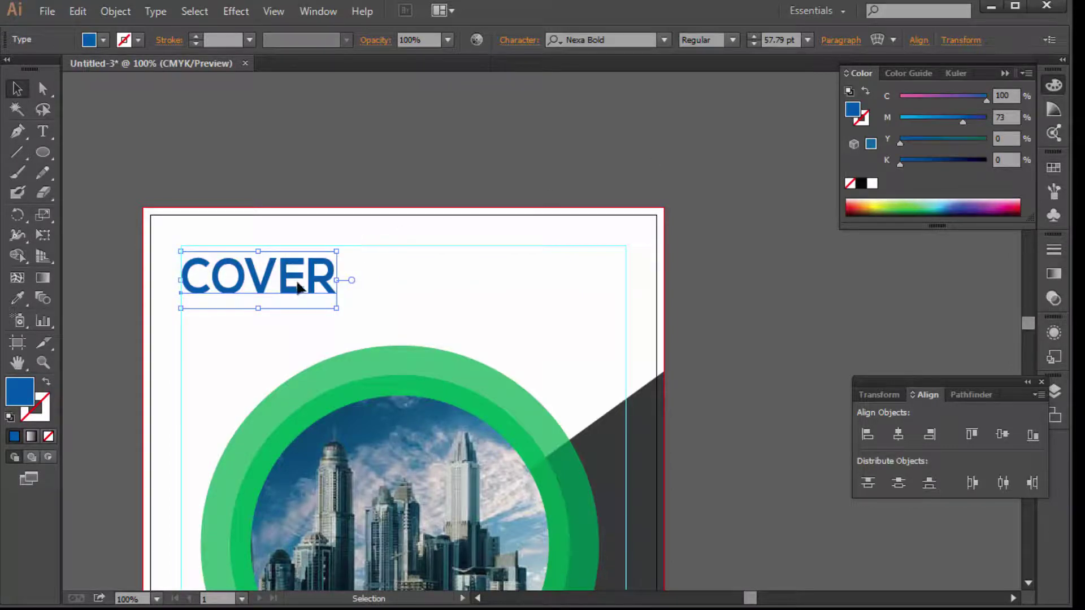
- Type DESIGN at 36 pt and place it right beside COVER
left_click(43, 134)
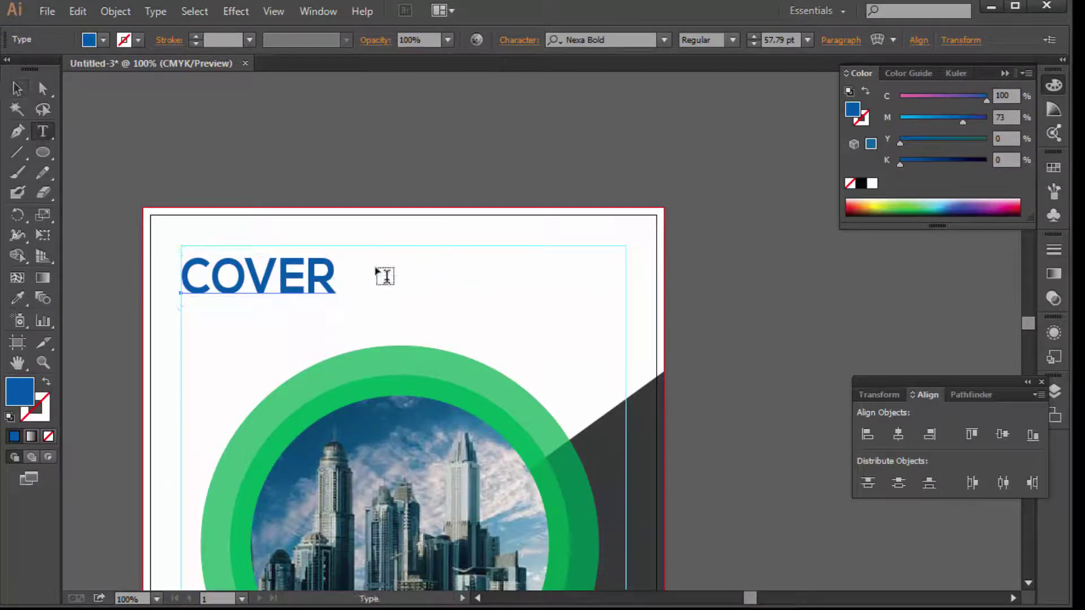
type("DESIGN")
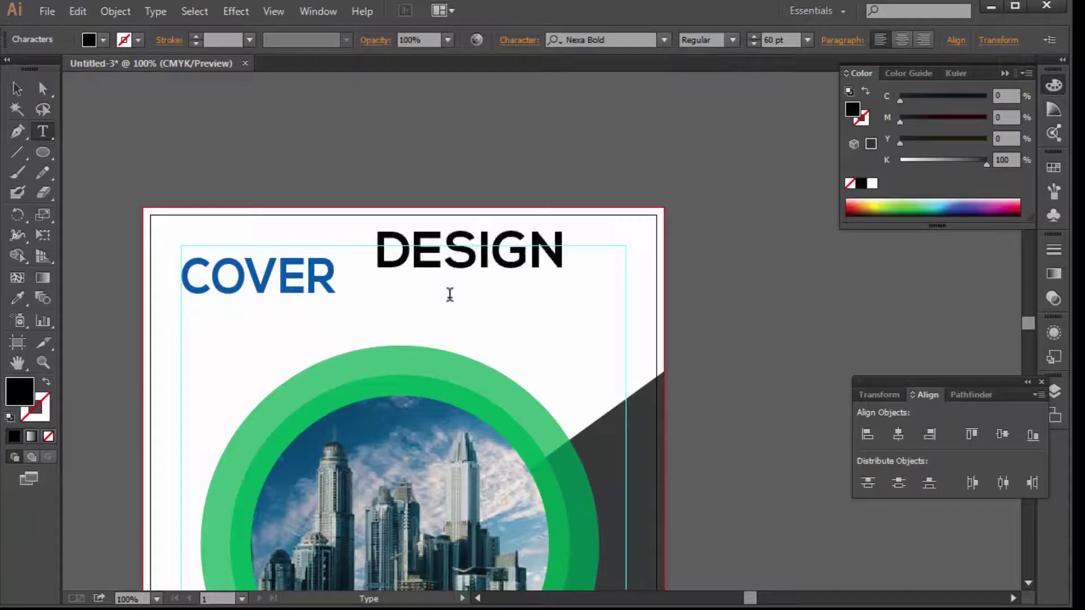
left_click(17, 89)
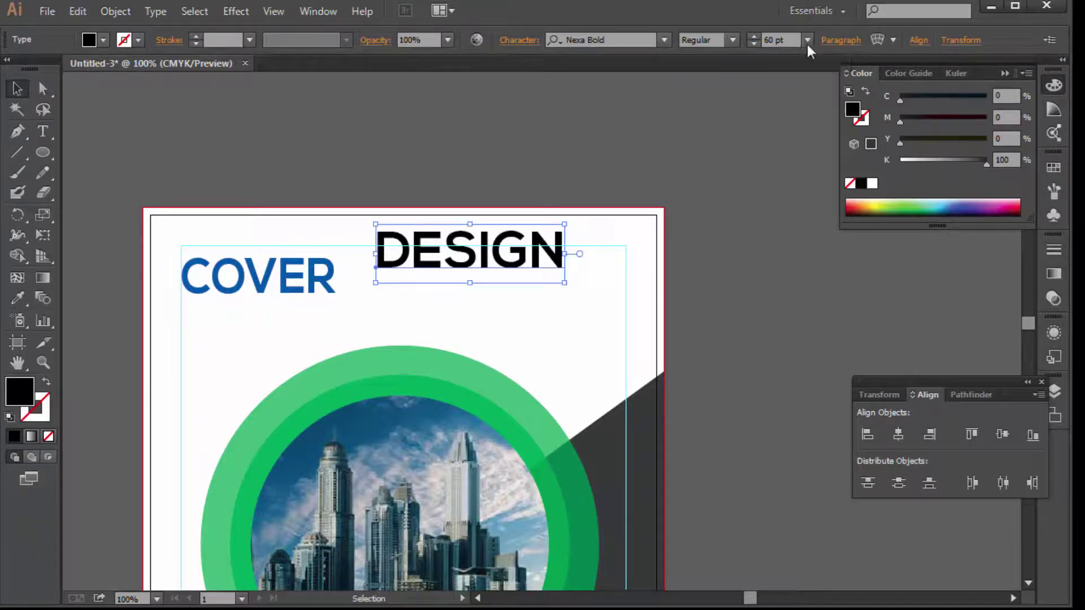
left_click(806, 41)
left_click(829, 311)
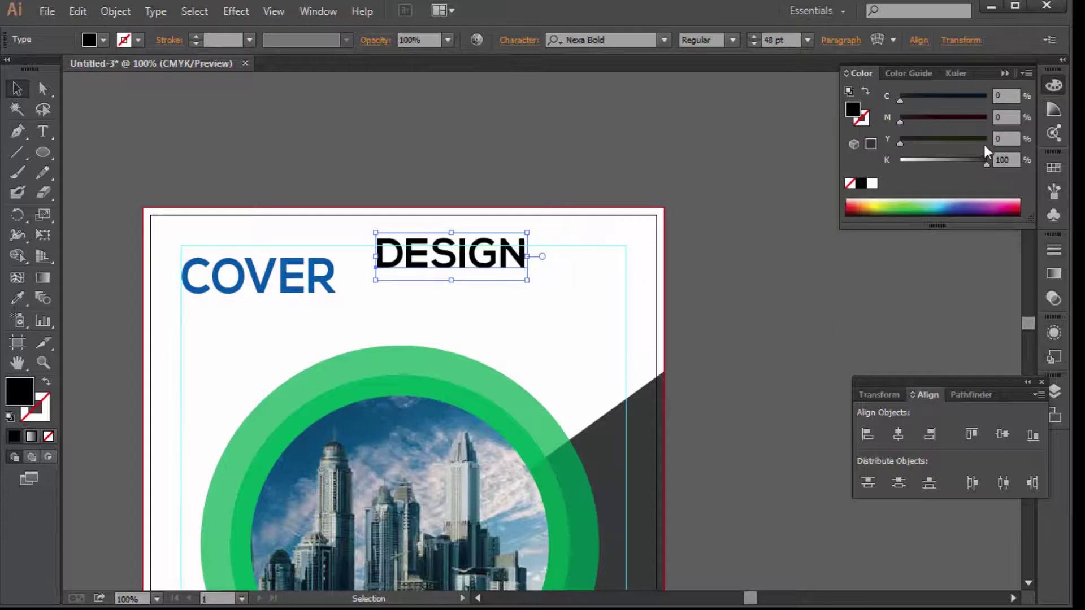
left_click(808, 39)
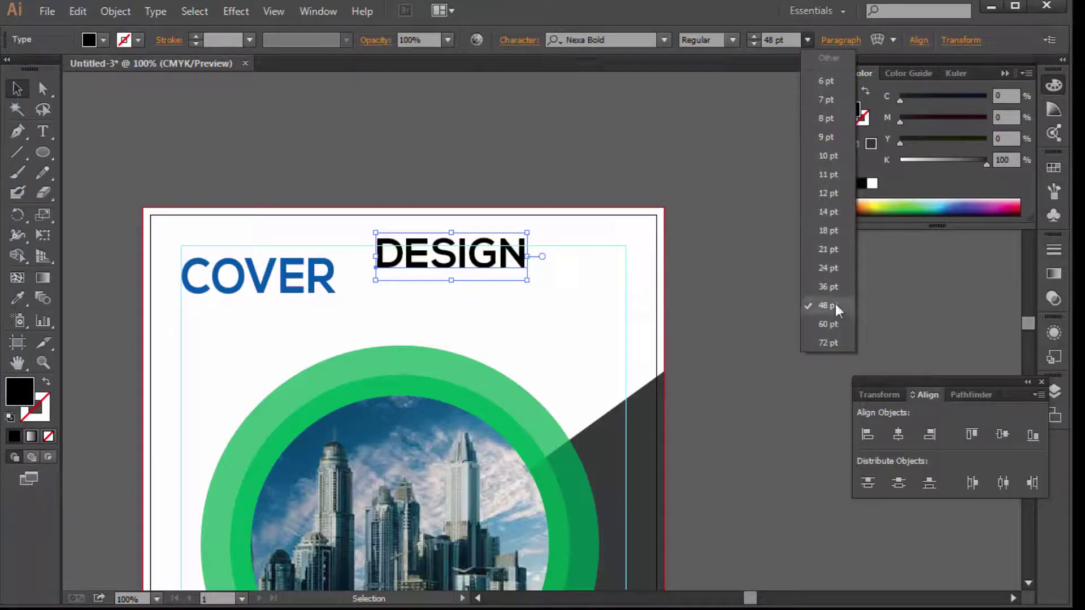
left_click(830, 287)
left_click_drag(448, 260, 416, 279)
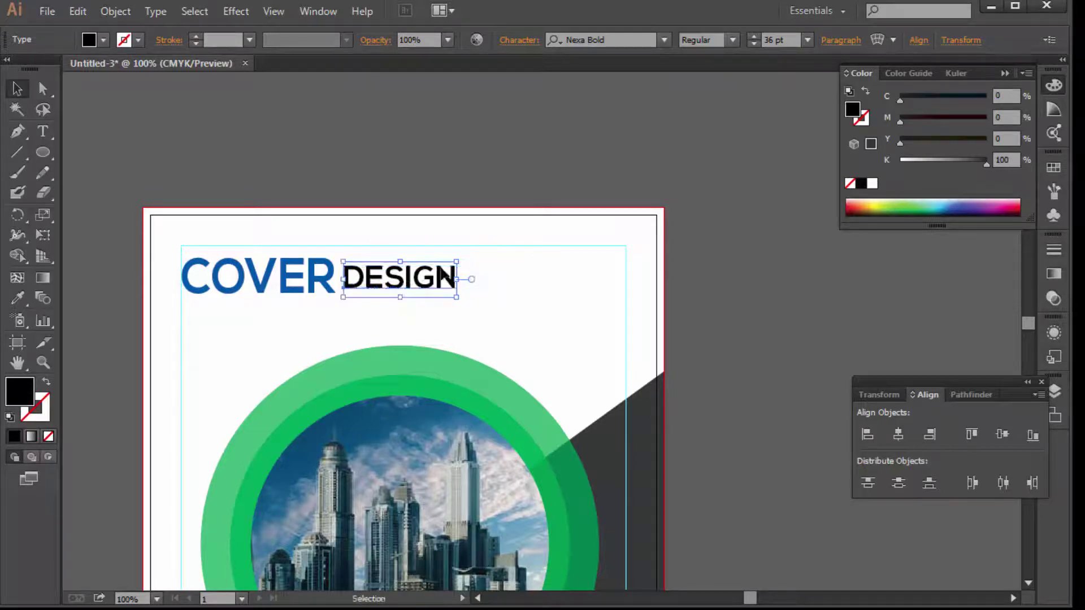
- Colour DESIGN orange and nudge the COVER DESIGN title into position
left_click_drag(952, 163, 900, 161)
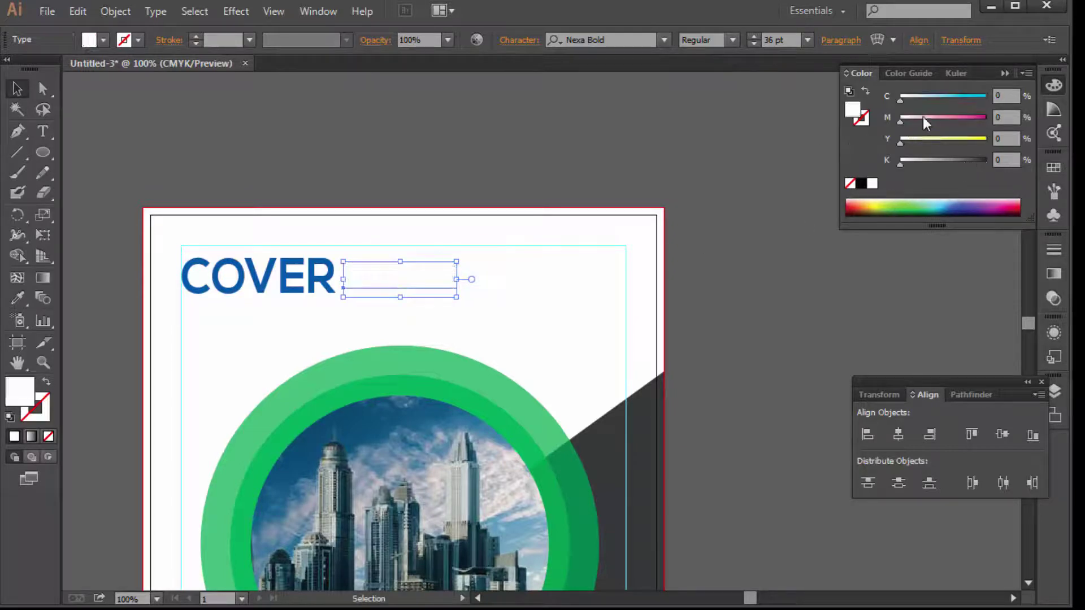
left_click_drag(923, 116, 989, 140)
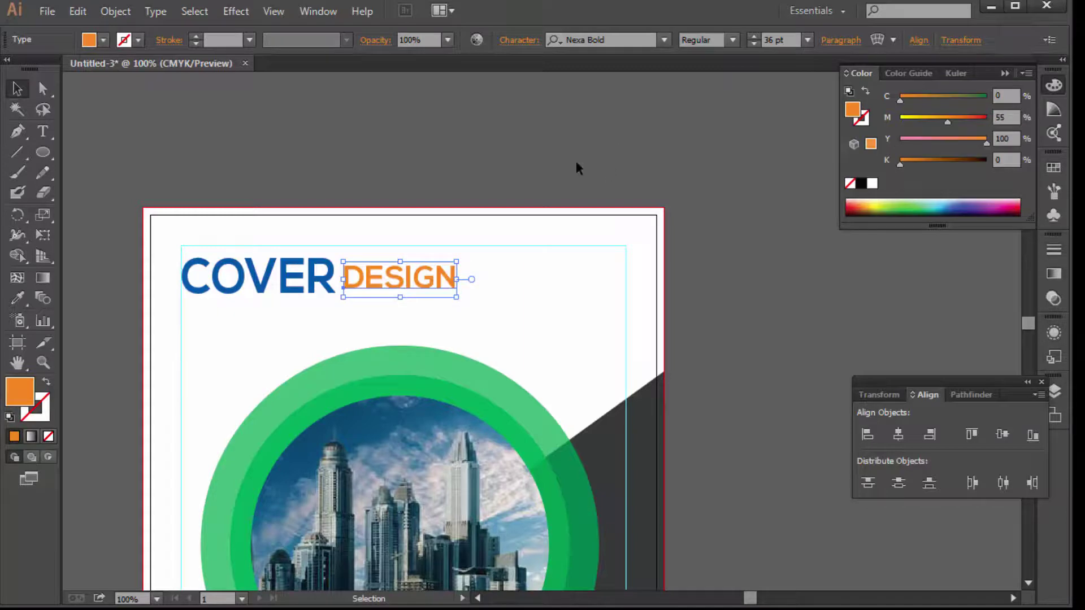
left_click(260, 276, "shift")
left_click_drag(260, 277, 266, 280)
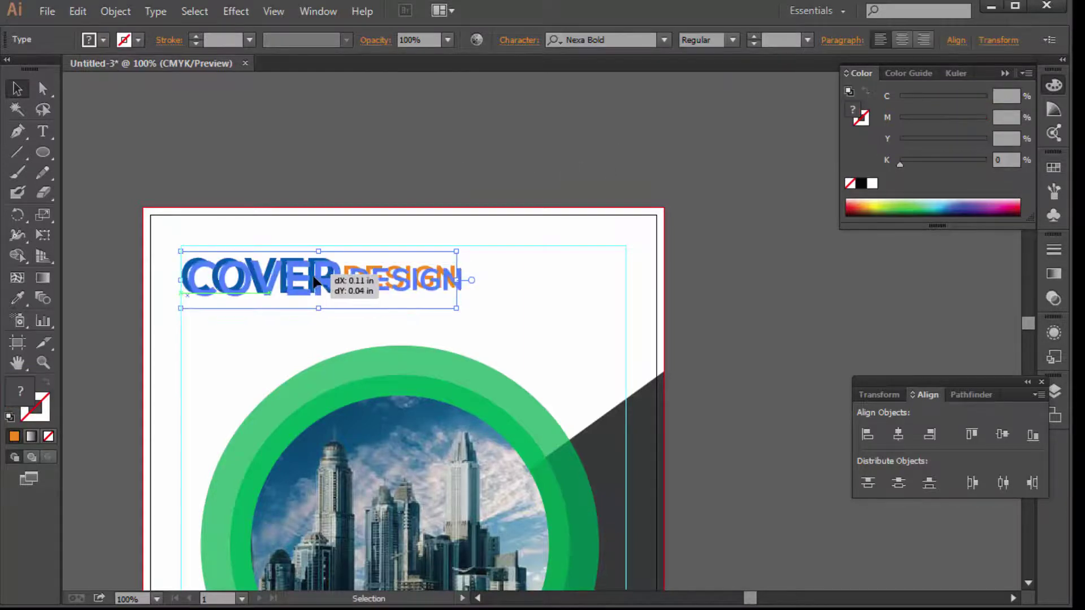
left_click(459, 142)
left_click_drag(448, 316, 441, 245)
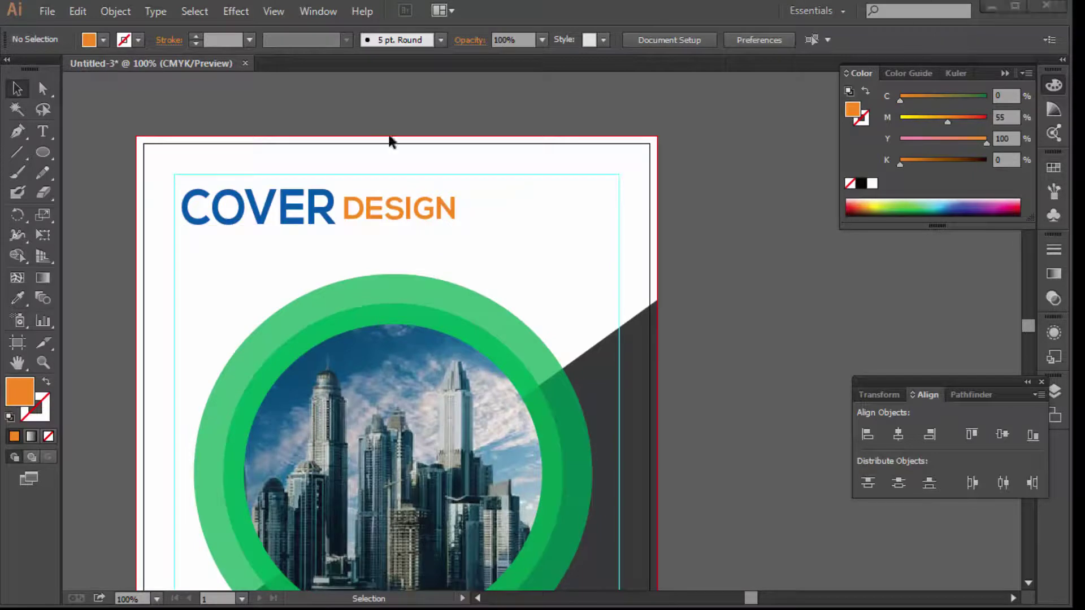
- Type the subtitle 'PLACE YOUR TEXT HERE', remove the extra P, and reduce its font size
left_click(42, 131)
left_click(209, 271)
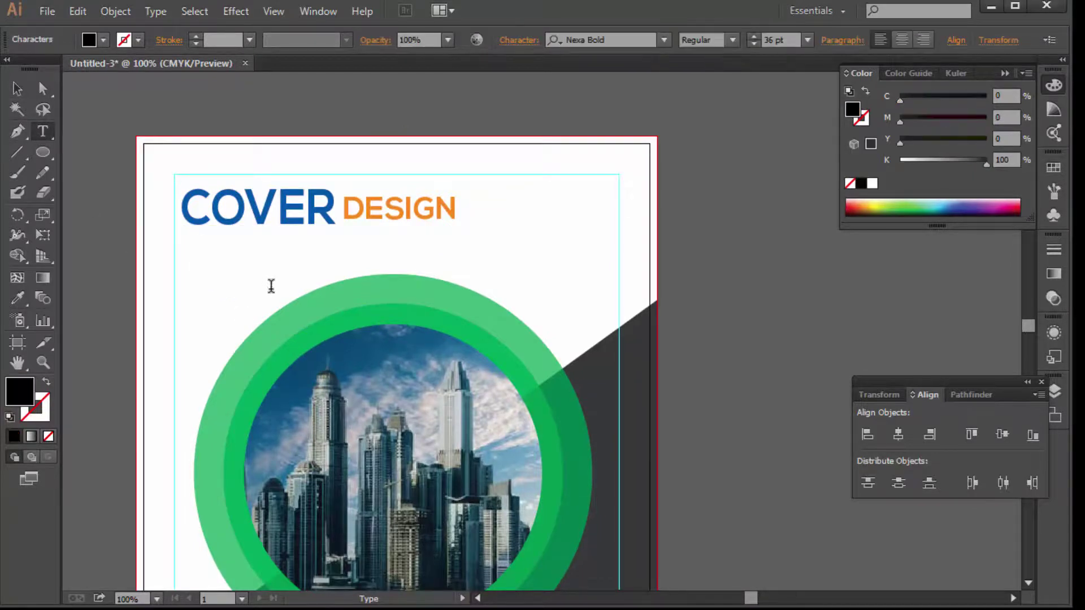
type("P")
type("PLACE YOUR TEXT HERE")
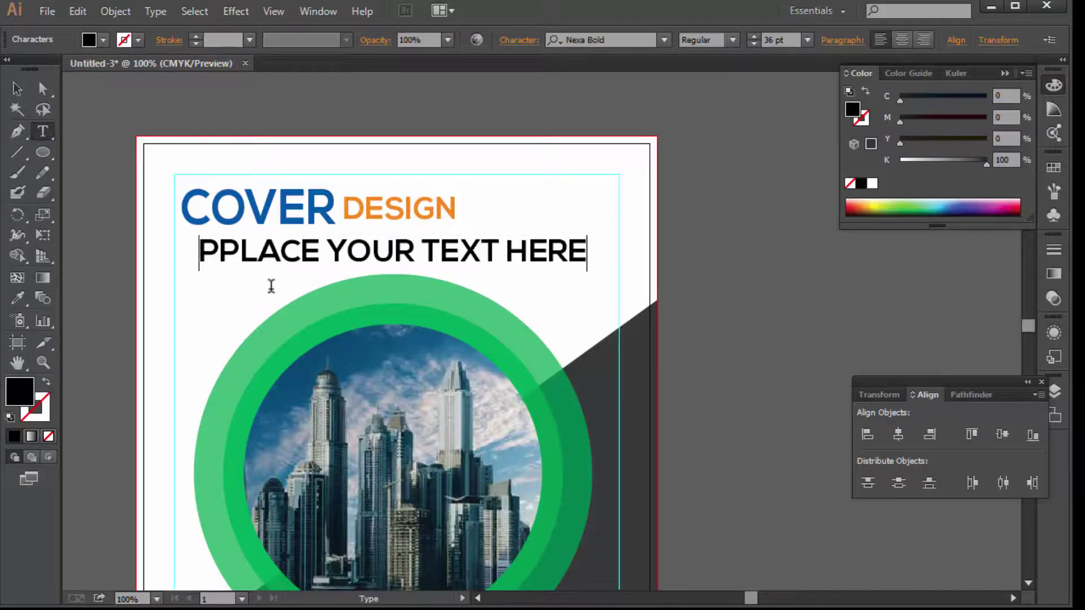
key("Delete")
left_click_drag(236, 248, 342, 257)
key("Escape")
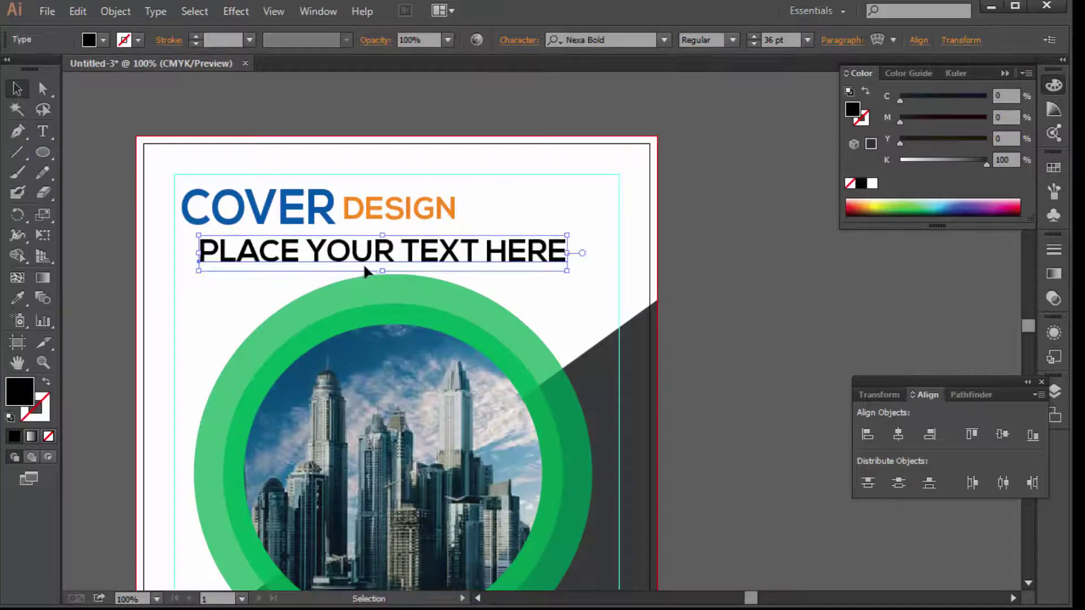
left_click(808, 40)
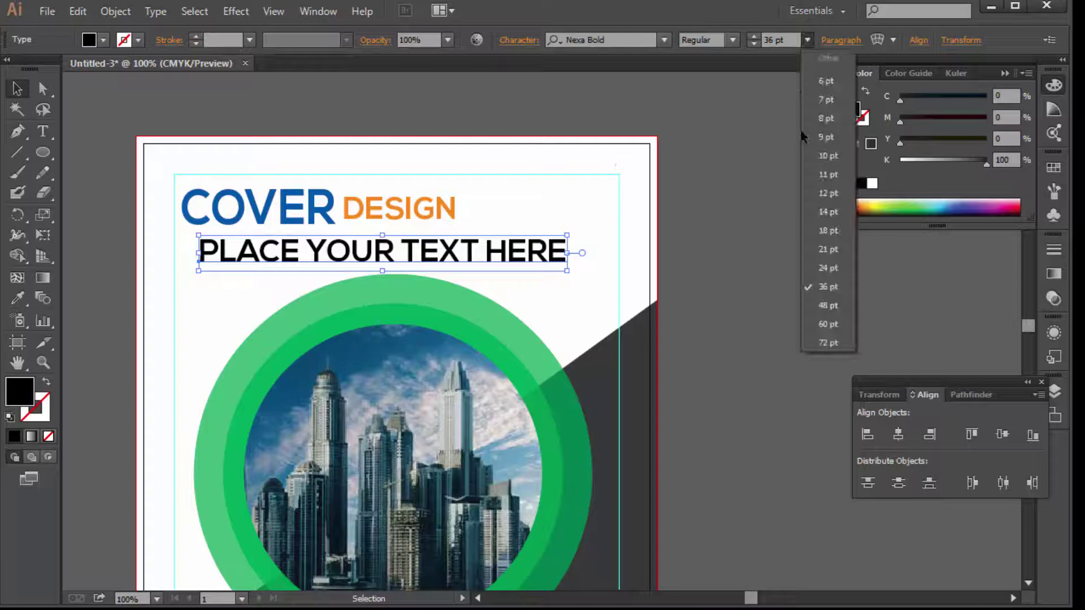
left_click(826, 237)
- Resize the subtitle and centre it beneath the COVER DESIGN title
mouse_move(387, 259)
left_mouse_down()
mouse_move(415, 259)
mouse_move(359, 247)
mouse_move(416, 244)
left_mouse_up()
left_click(375, 207)
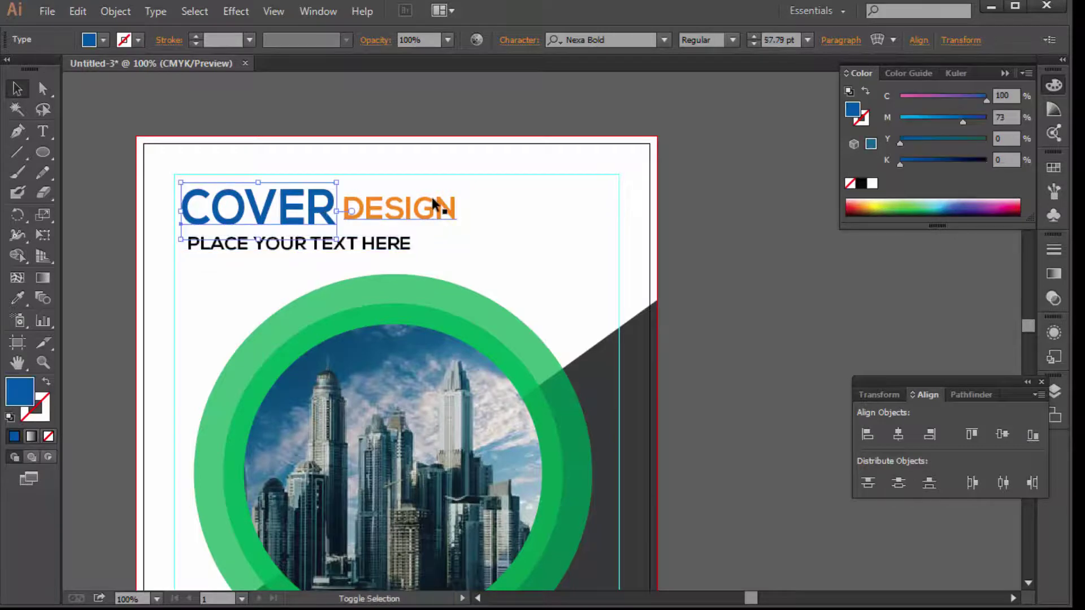
mouse_move(459, 211)
left_mouse_down()
mouse_move(416, 211)
mouse_move(462, 249)
left_mouse_up()
key("ctrl+z")
left_click(396, 244)
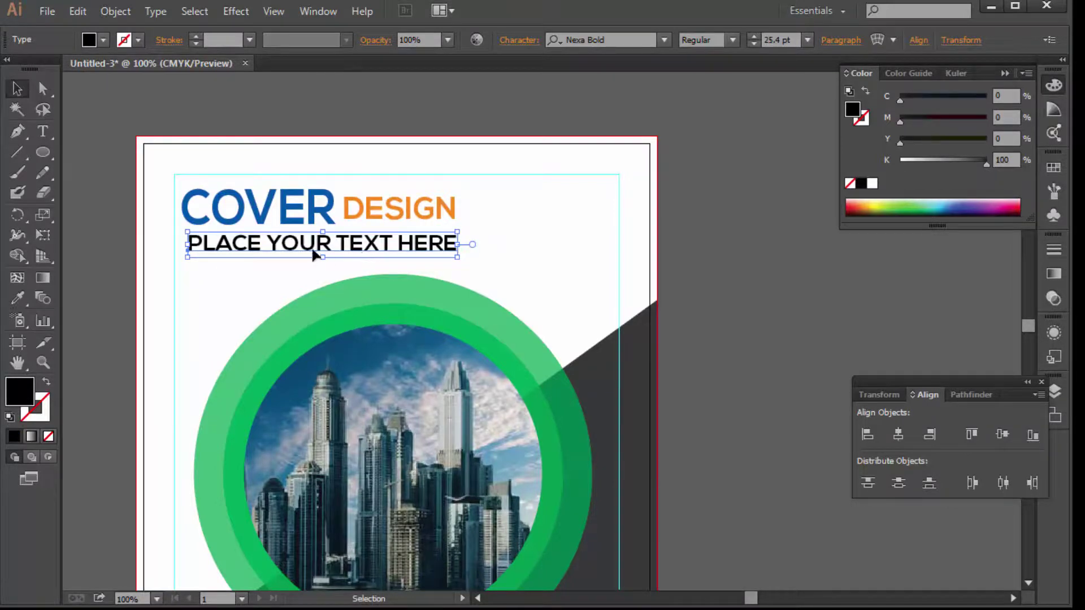
left_click_drag(315, 255, 315, 258)
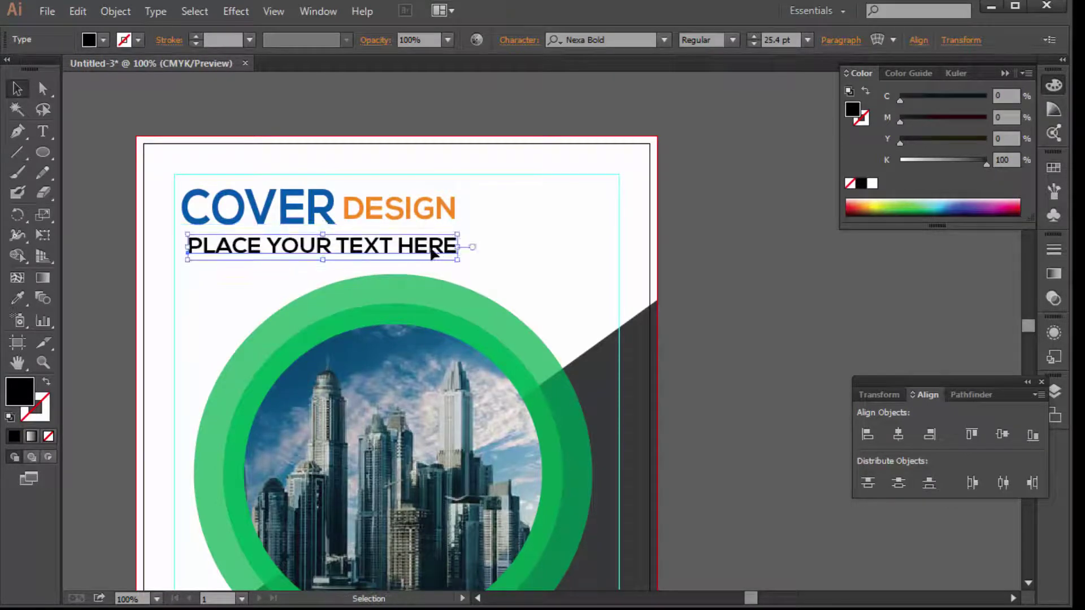
left_click_drag(459, 246, 429, 247)
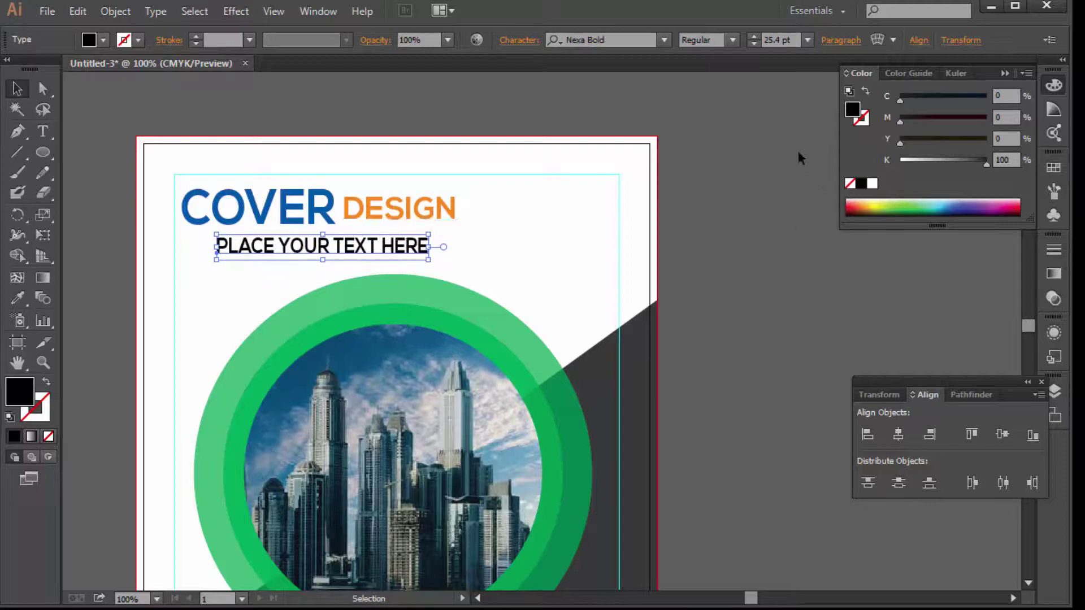
left_click(706, 215)
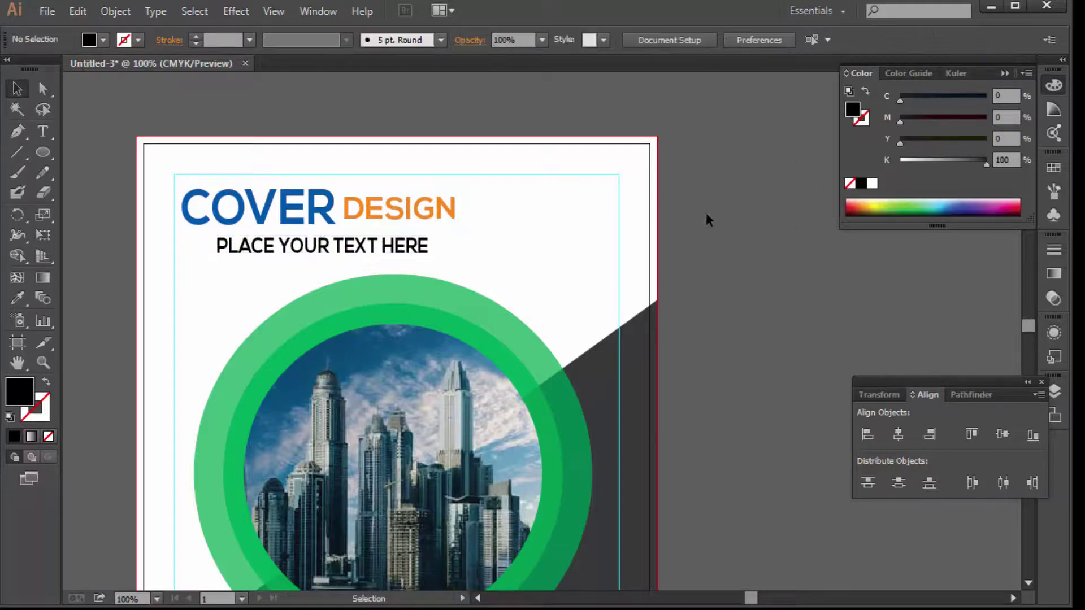
- Draw a triangle with the Pen tool across the page's top-right corner
left_click(18, 134)
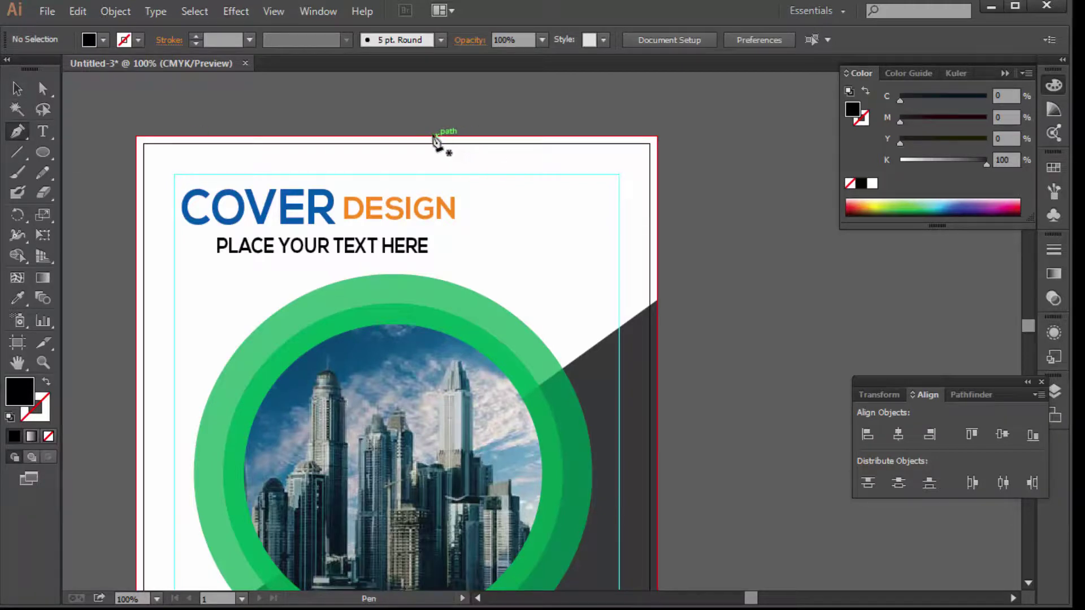
left_click(466, 136)
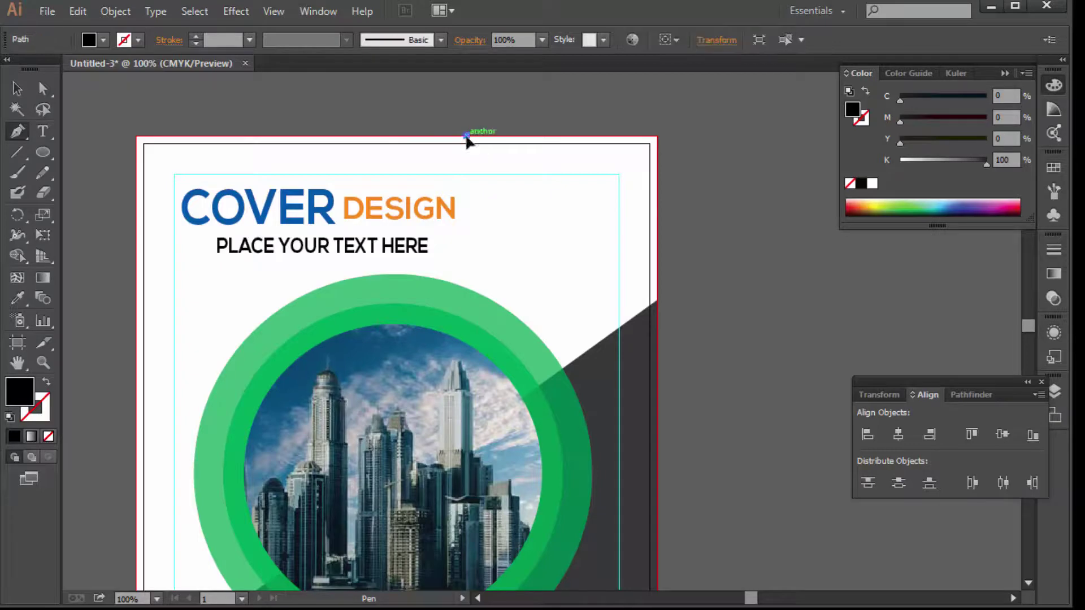
left_click(656, 136)
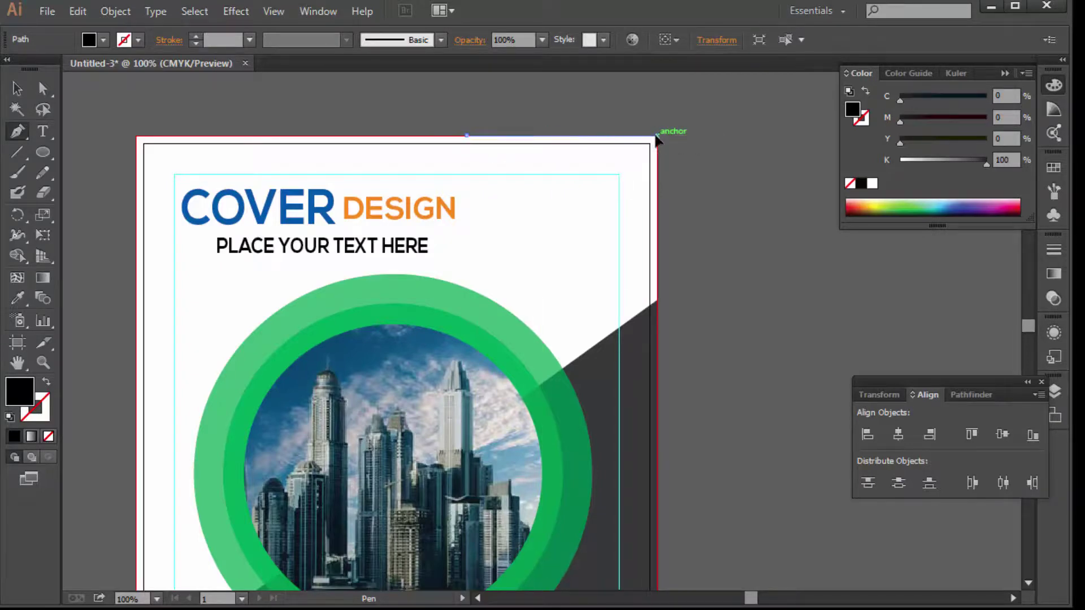
left_click(657, 366)
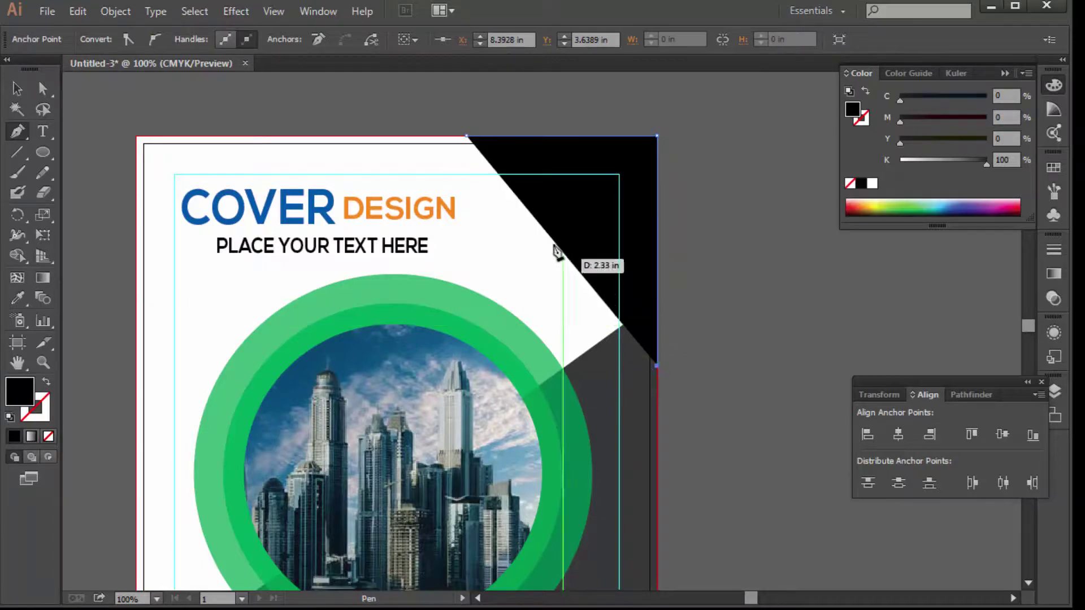
left_click(466, 136)
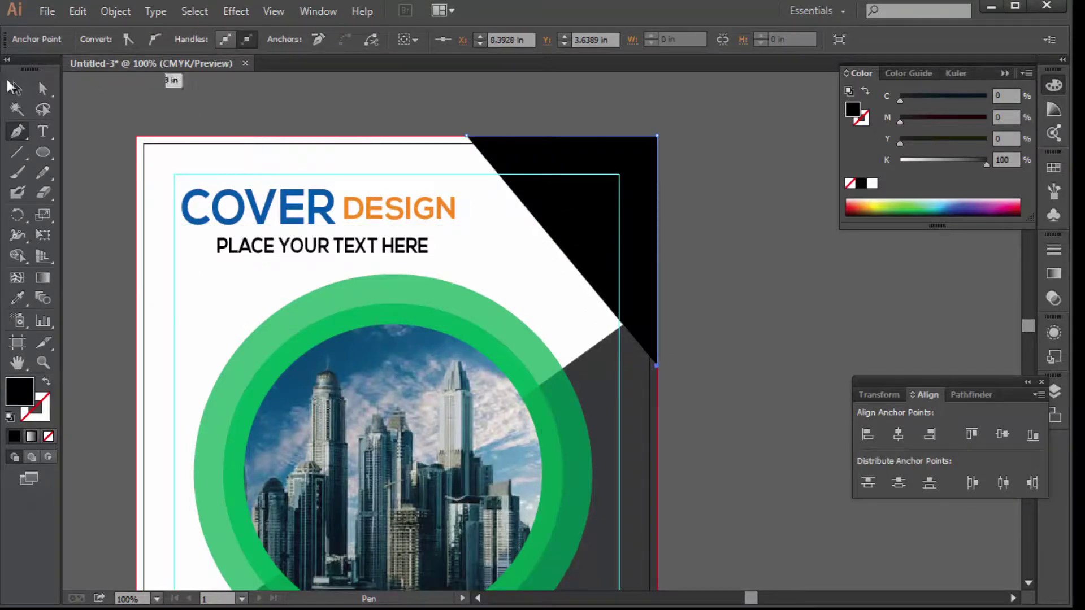
- Scale the triangle to fill the corner and colour it orange (C0 M50 Y100 K0)
left_click(17, 88)
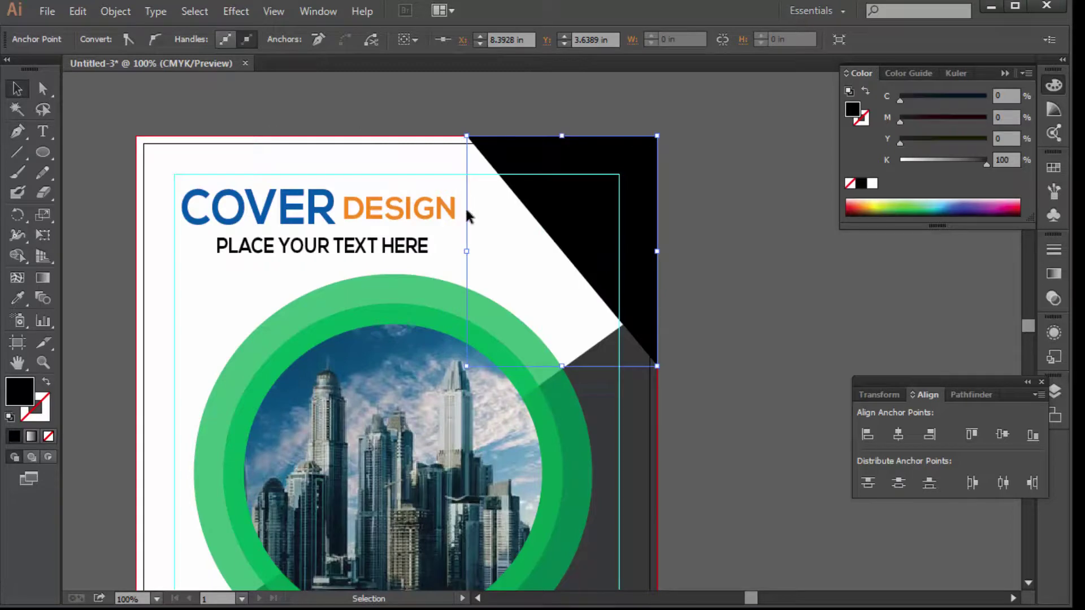
left_click(469, 252)
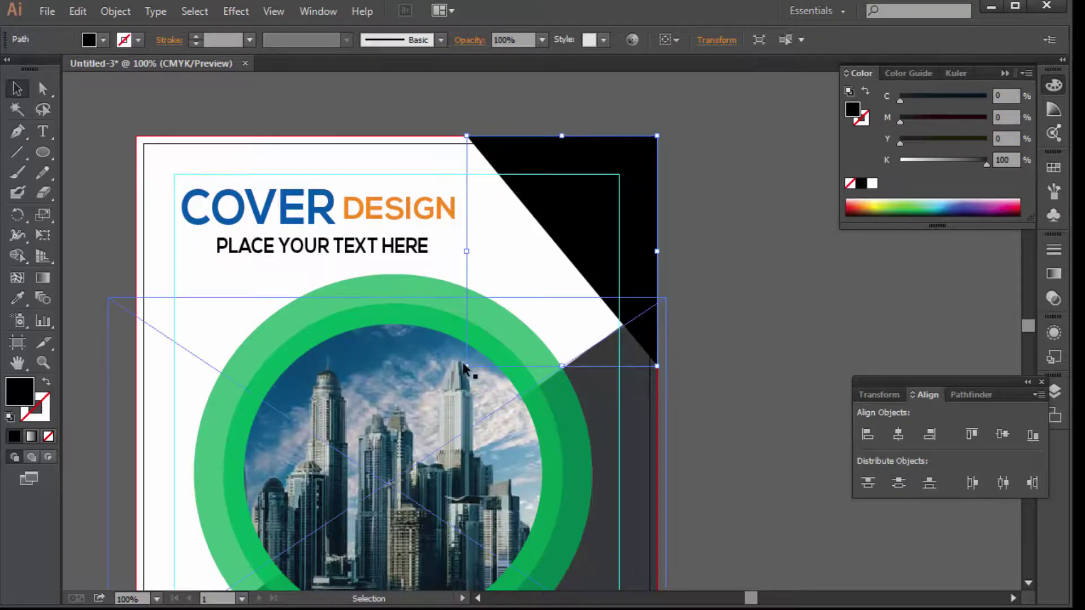
left_click_drag(463, 368, 429, 411)
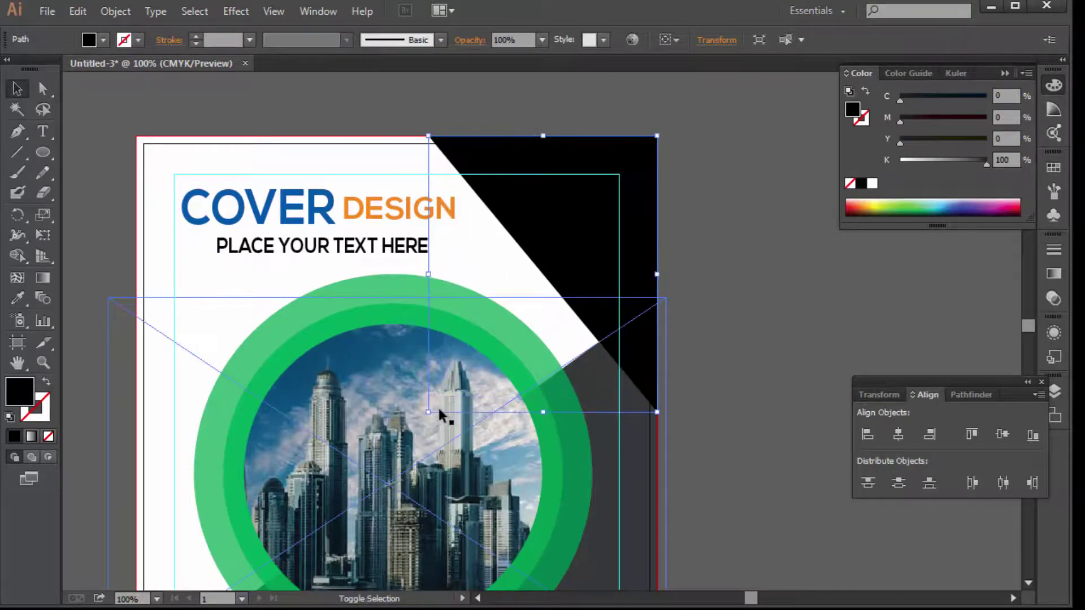
mouse_move(964, 159)
left_mouse_down()
mouse_move(900, 160)
mouse_move(987, 139)
left_mouse_up()
left_click(943, 118)
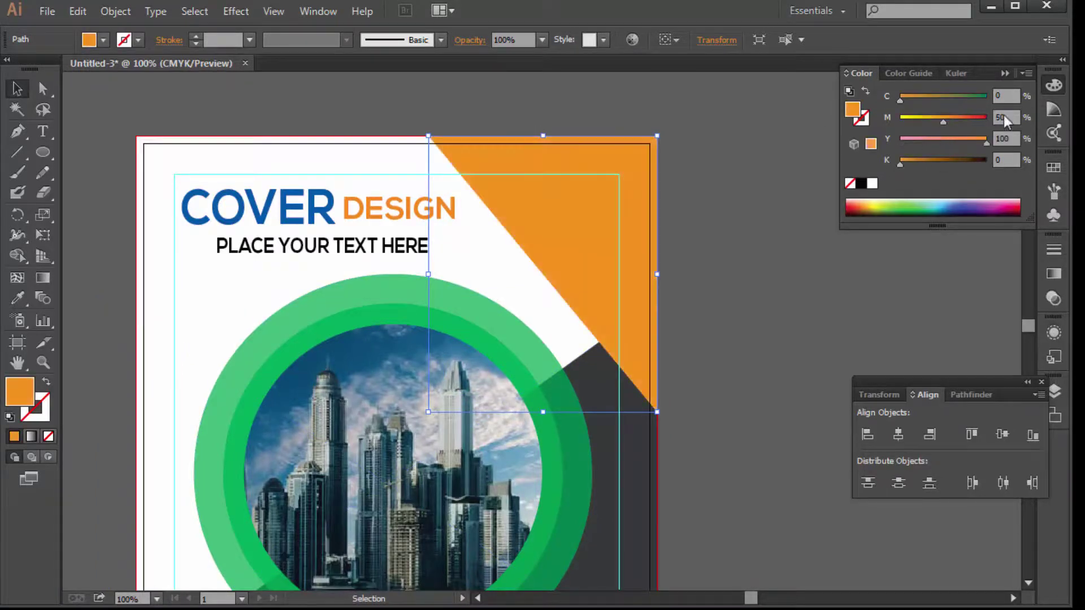
left_click(743, 231)
left_click(501, 209)
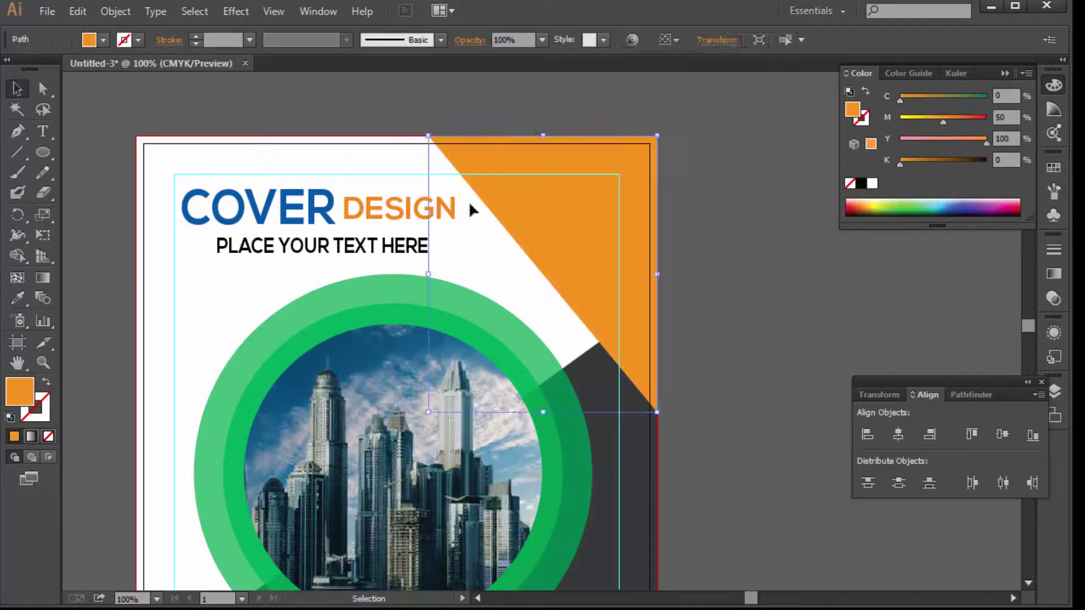
- Draw a yellow circle on the orange triangle and resize it to stay round
left_click(46, 154)
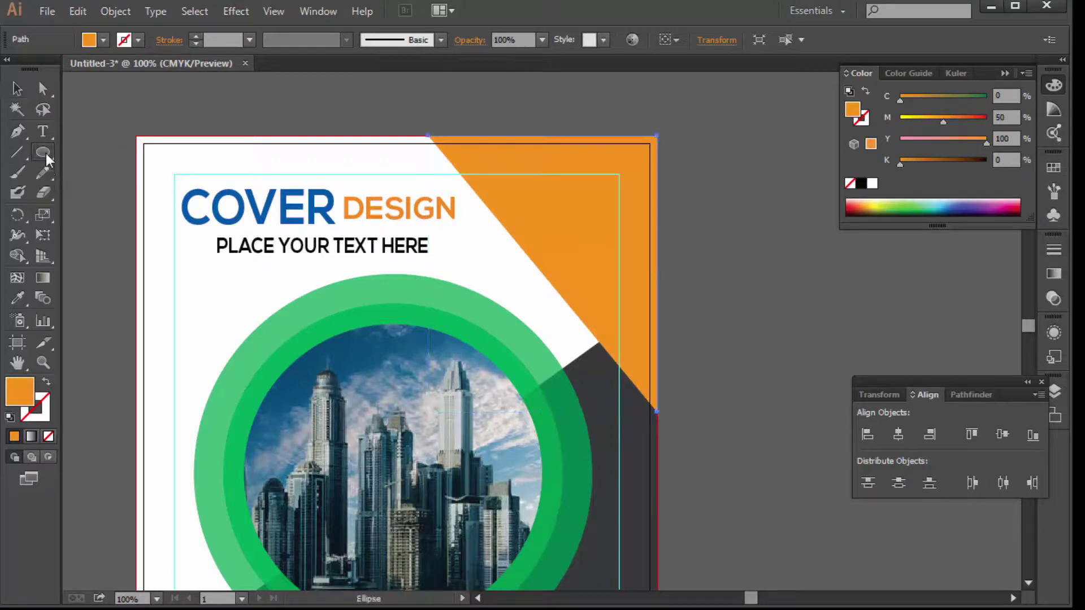
left_click_drag(523, 193, 592, 262)
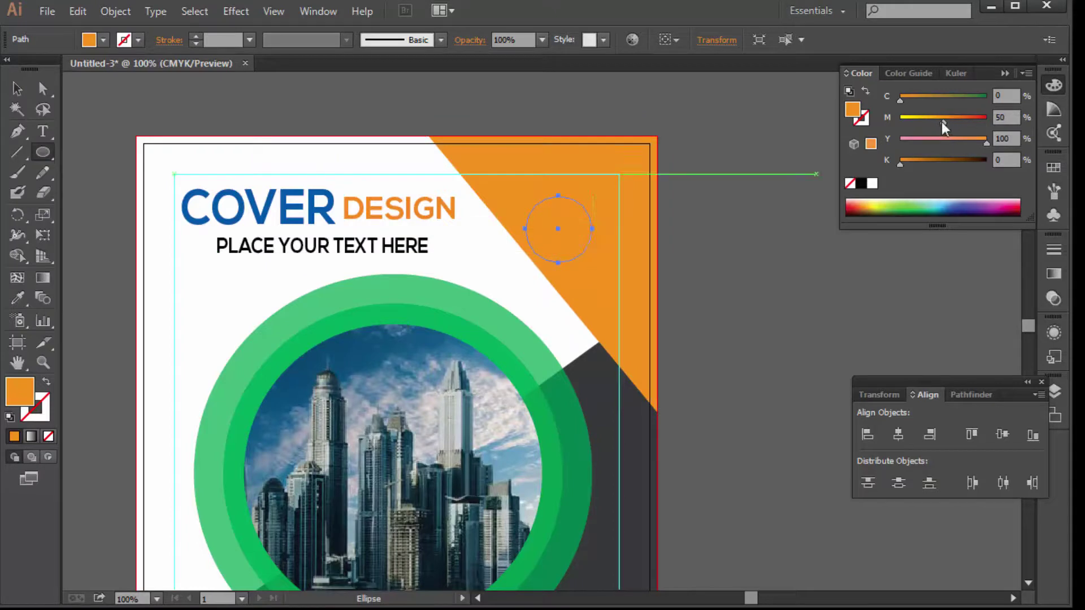
left_click_drag(941, 121, 916, 120)
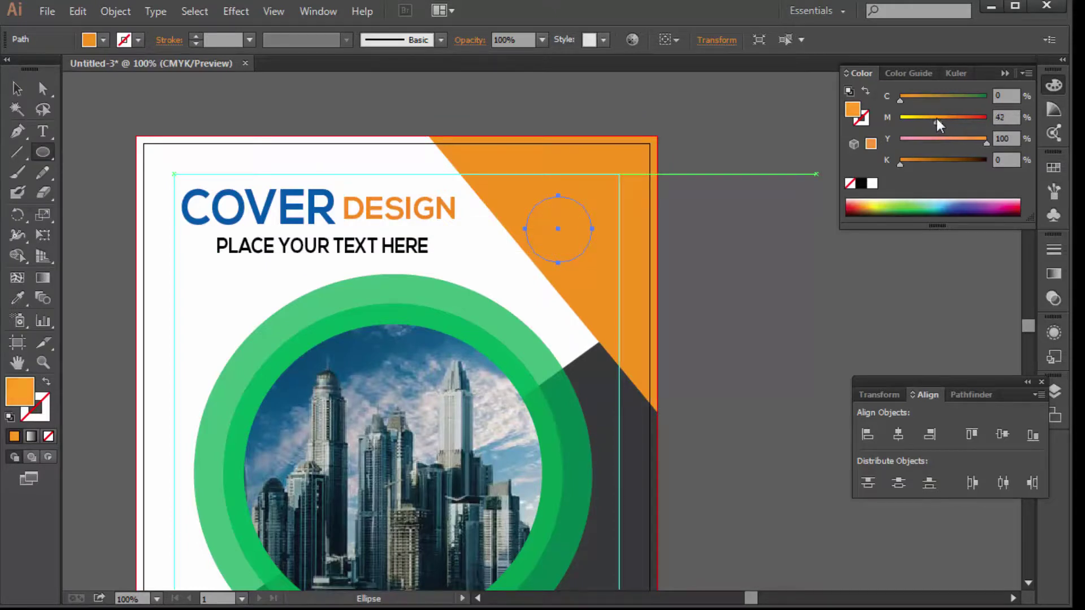
left_click(15, 92)
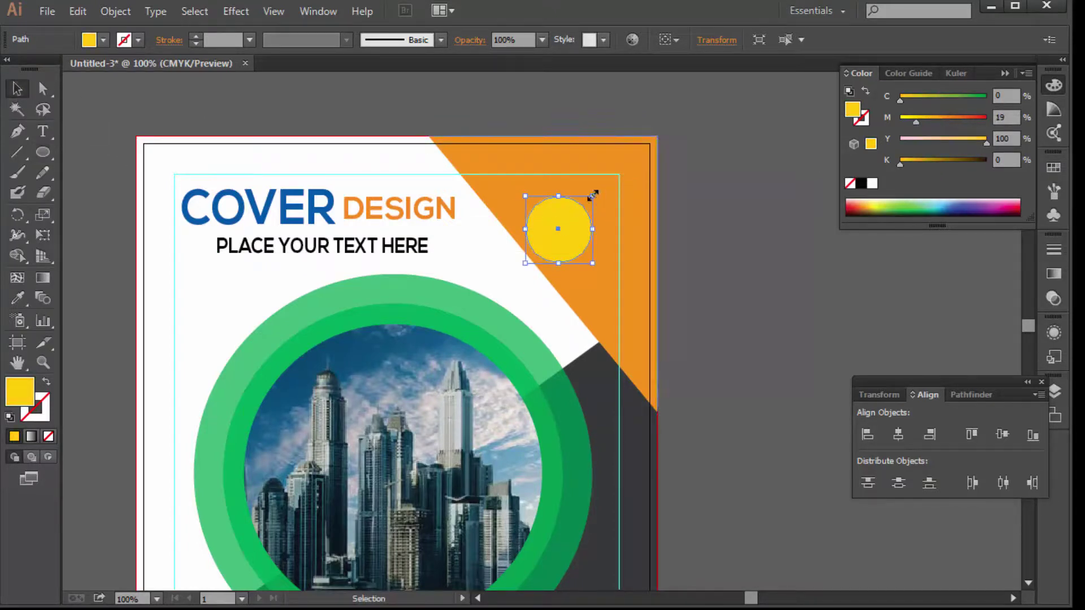
left_click_drag(593, 194, 600, 188)
key("a")
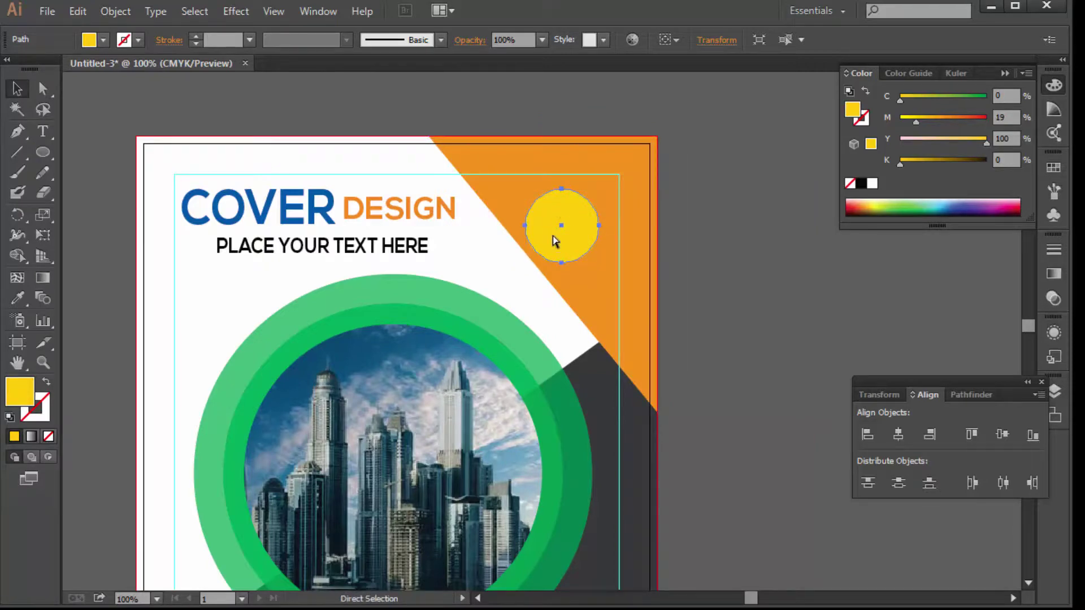
key("v")
left_click_drag(599, 225, 596, 229)
- Swap fill and stroke so the circle is white with a yellow ring
key("shift+x")
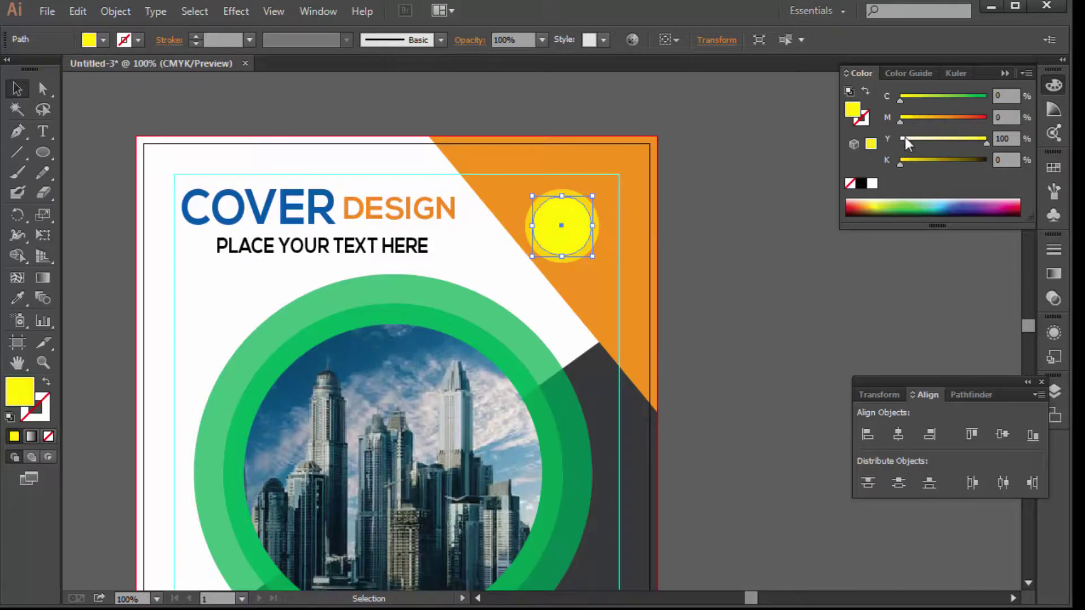
left_click(872, 183)
key("Tab")
key("z")
left_click(486, 263)
key("v")
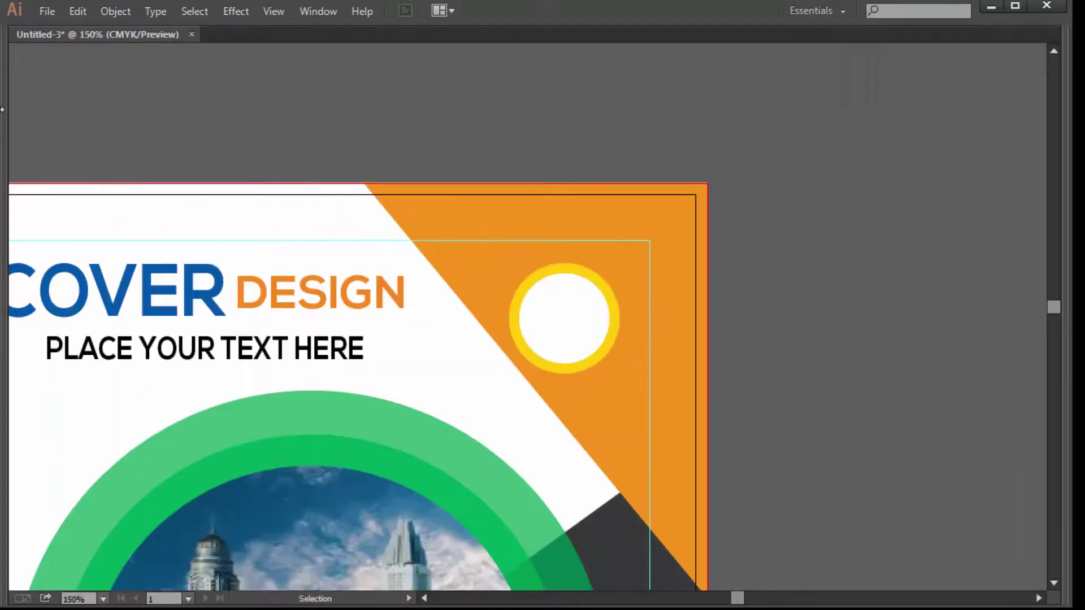
key("Tab")
- Type 'Logo' and move it into the centre of the white circle
key("t")
left_click(150, 156)
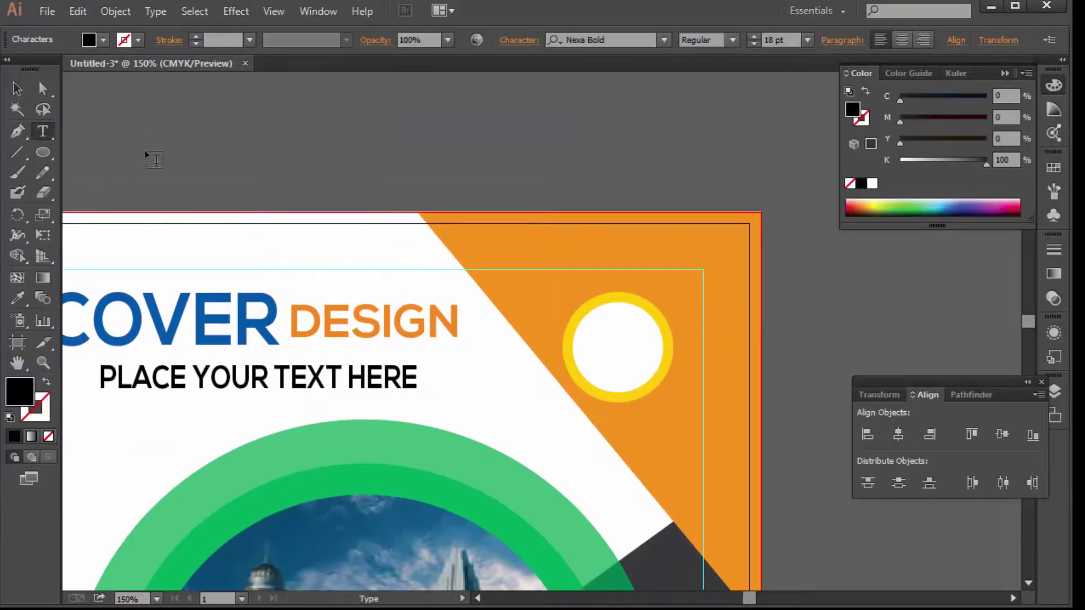
type("Logo")
left_click(16, 89)
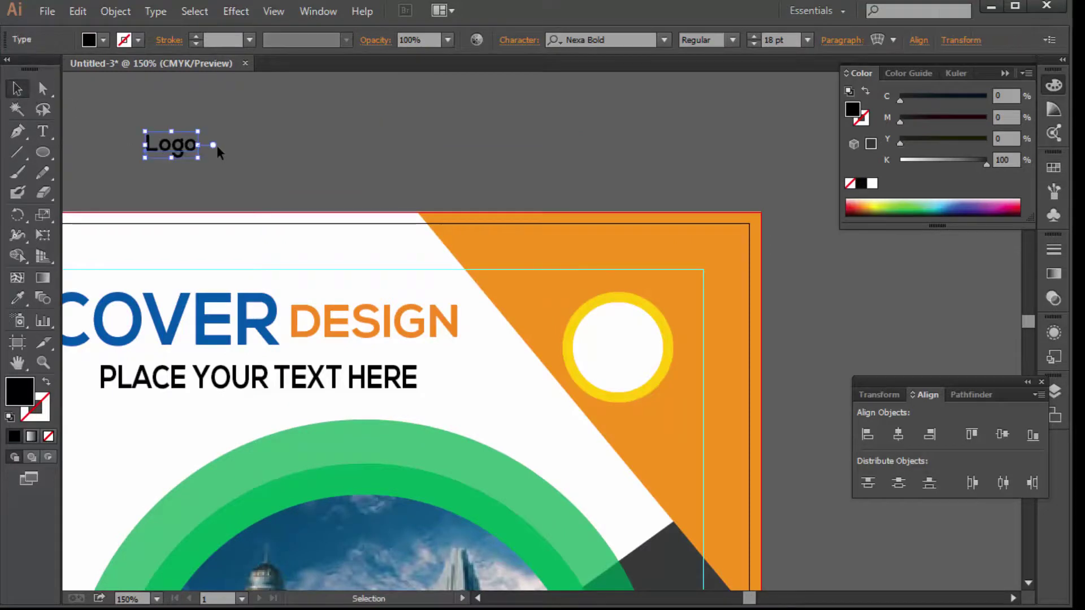
mouse_move(179, 144)
left_mouse_down()
mouse_move(624, 346)
mouse_move(650, 330)
left_mouse_up()
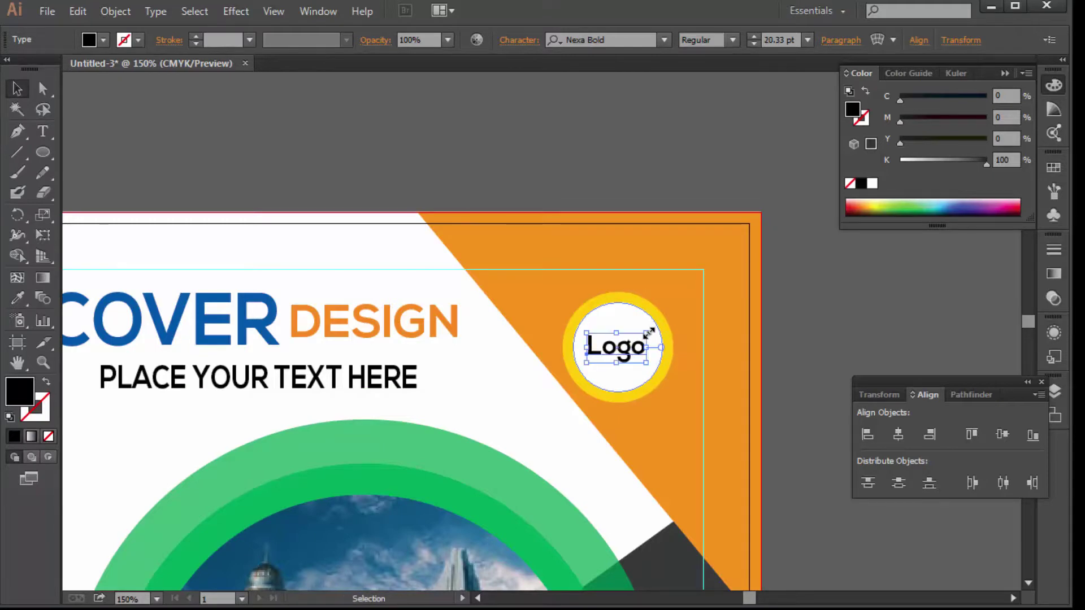
left_click(549, 144)
- Type HEADLINE in the dark lower area and align it with the left margin
left_click(511, 334, "alt")
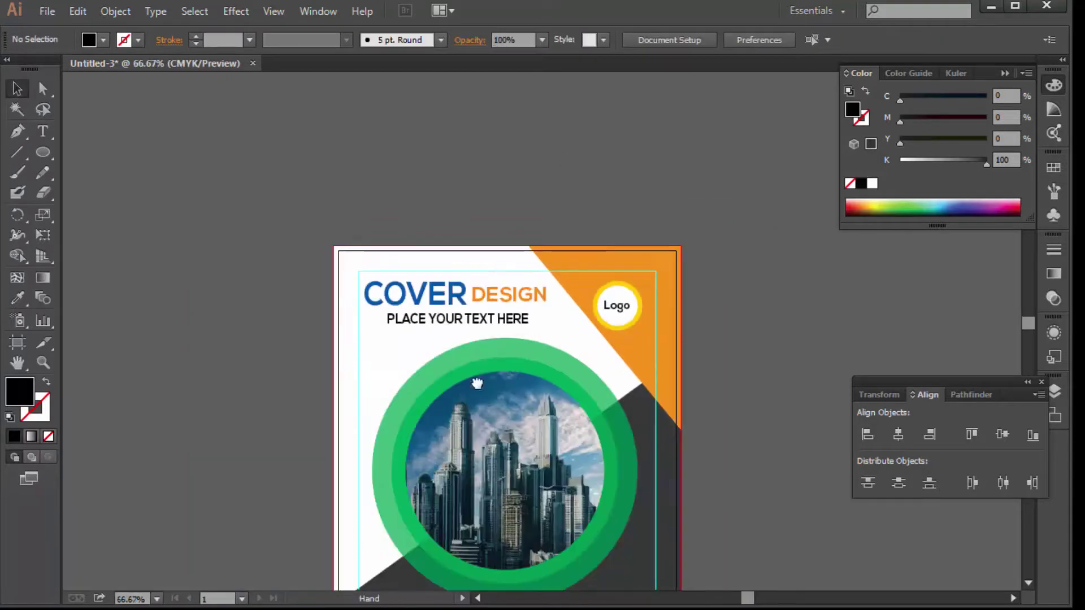
left_click_drag(602, 497, 520, 358)
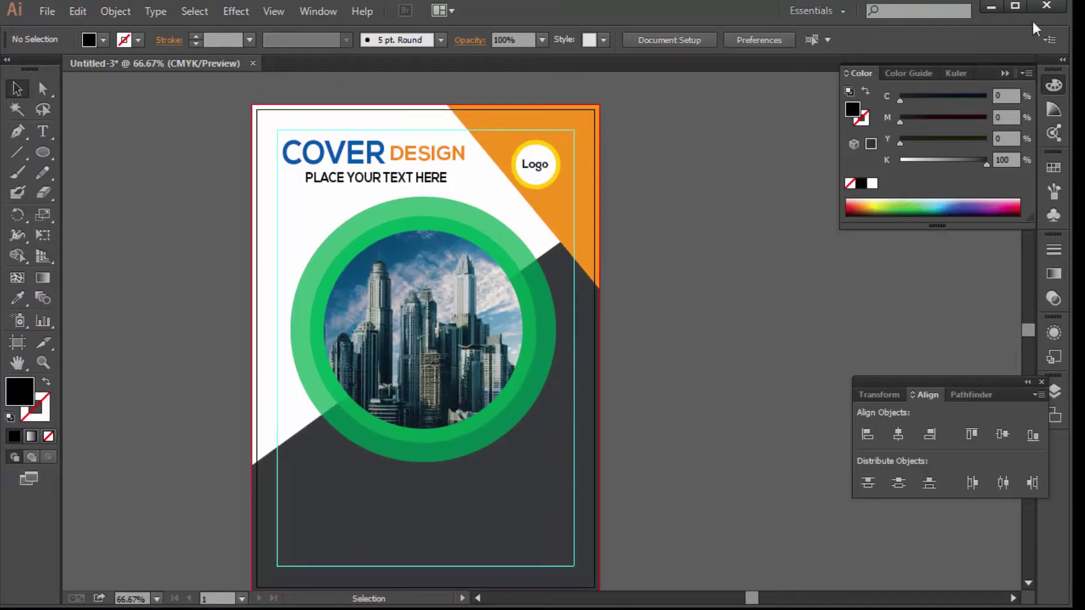
left_click(43, 131)
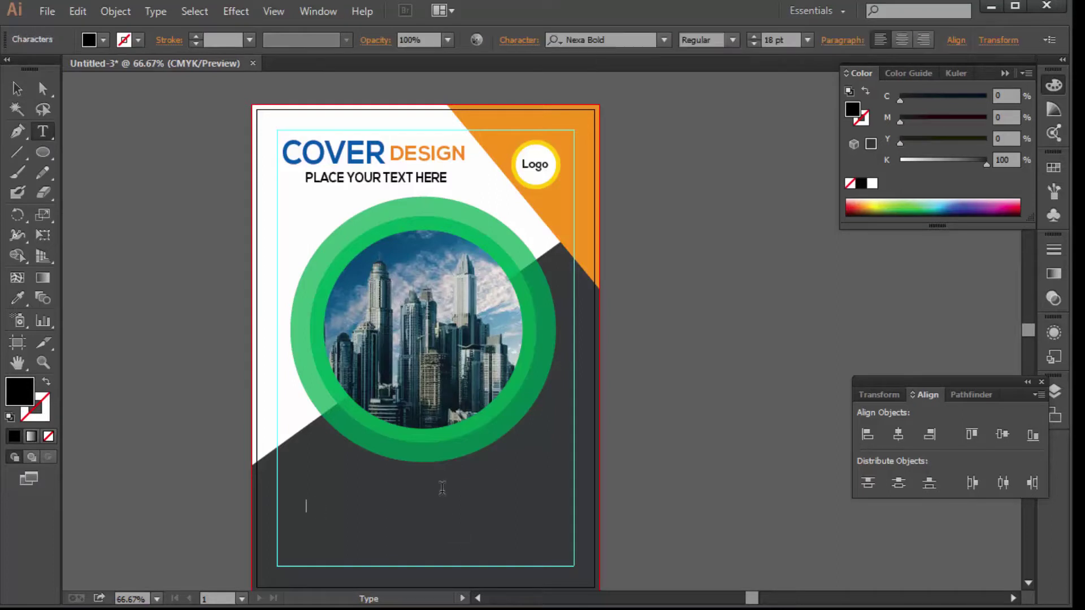
type("HEAD")
type("LINE")
left_click(17, 87)
left_click(808, 39)
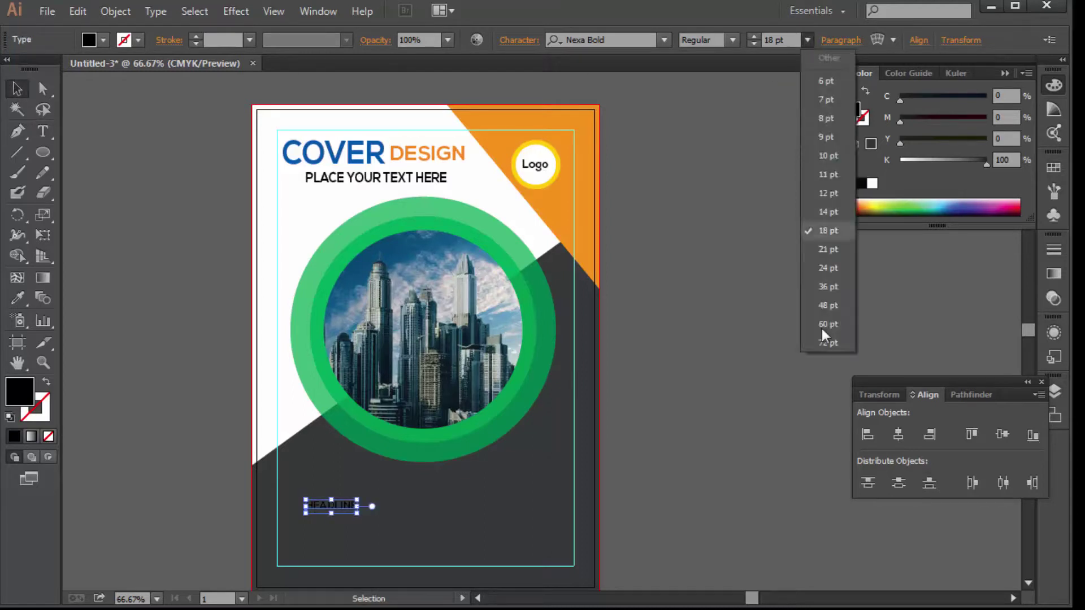
left_click(828, 325)
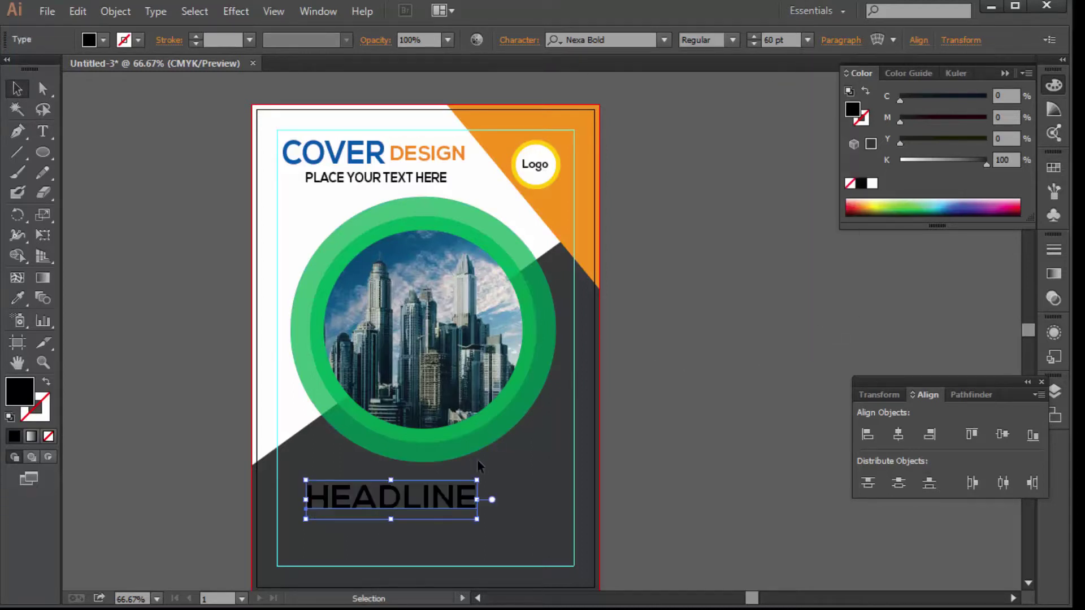
left_click_drag(444, 499, 403, 498)
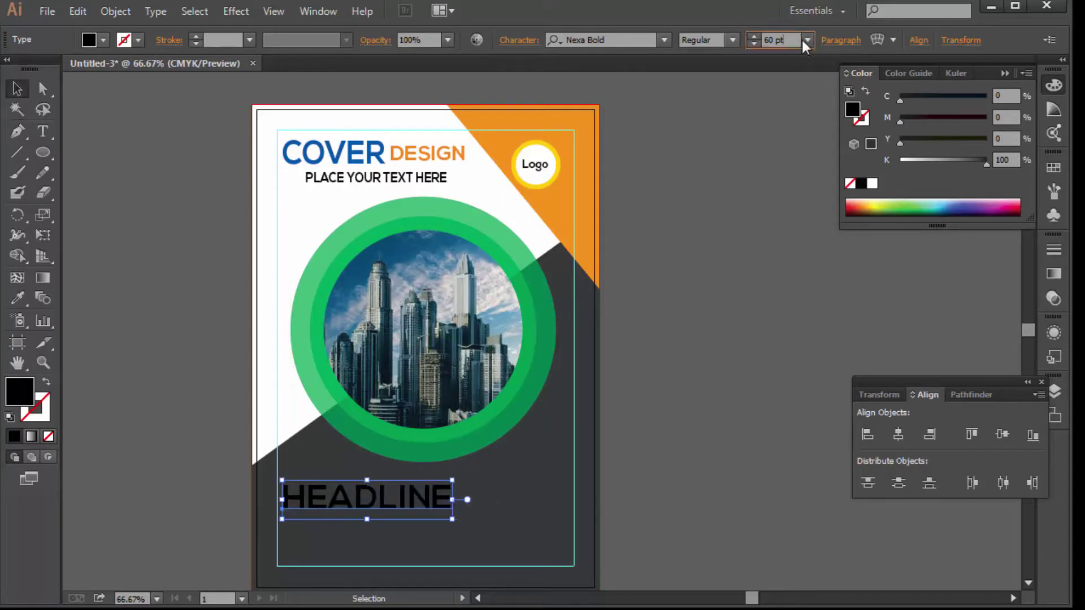
- Set HEADLINE to 48 pt and colour it orange
left_click(806, 39)
left_click(826, 291)
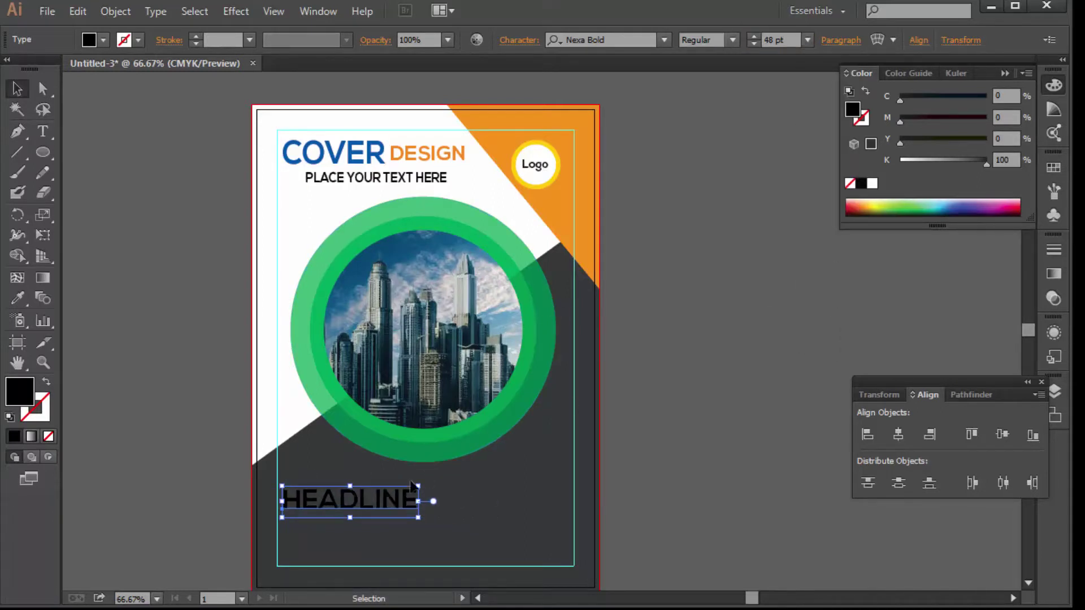
left_click_drag(986, 162, 900, 162)
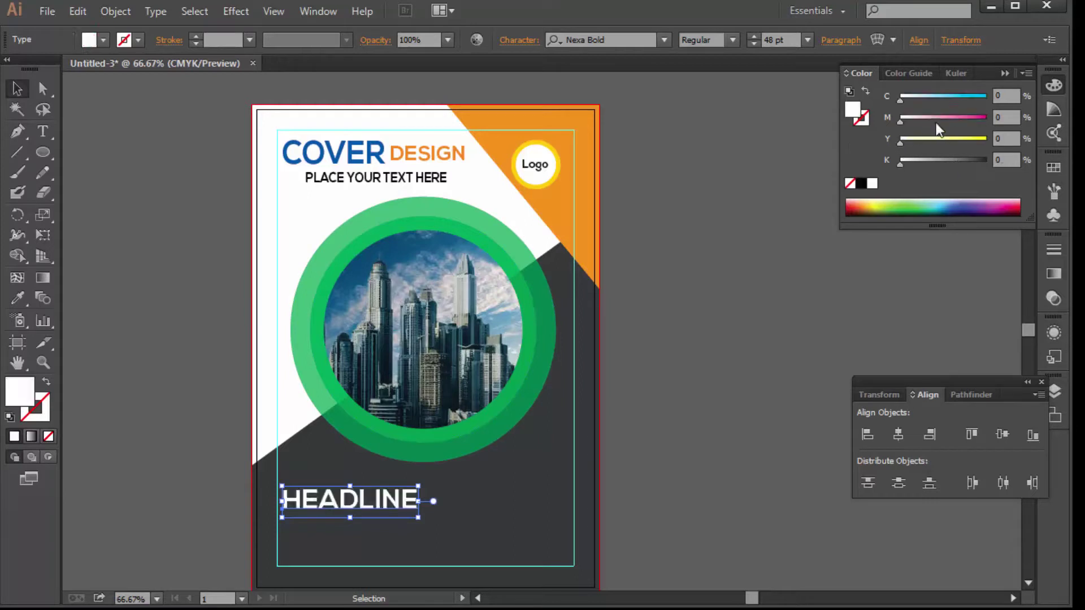
mouse_move(900, 121)
left_mouse_down()
mouse_move(942, 121)
mouse_move(1023, 148)
left_mouse_up()
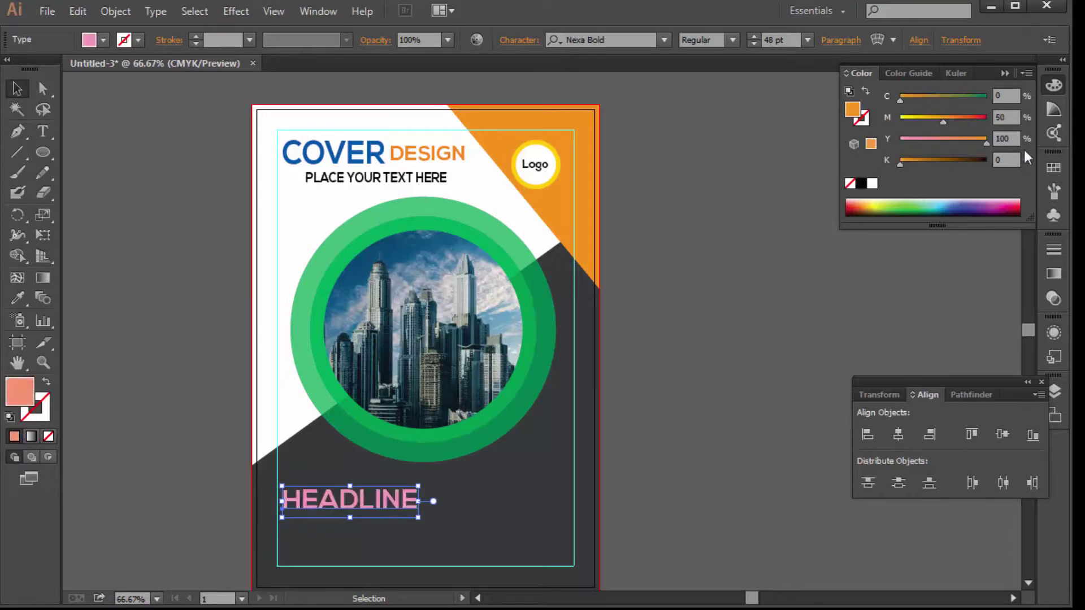
left_click(603, 402)
left_click_drag(539, 370, 534, 346)
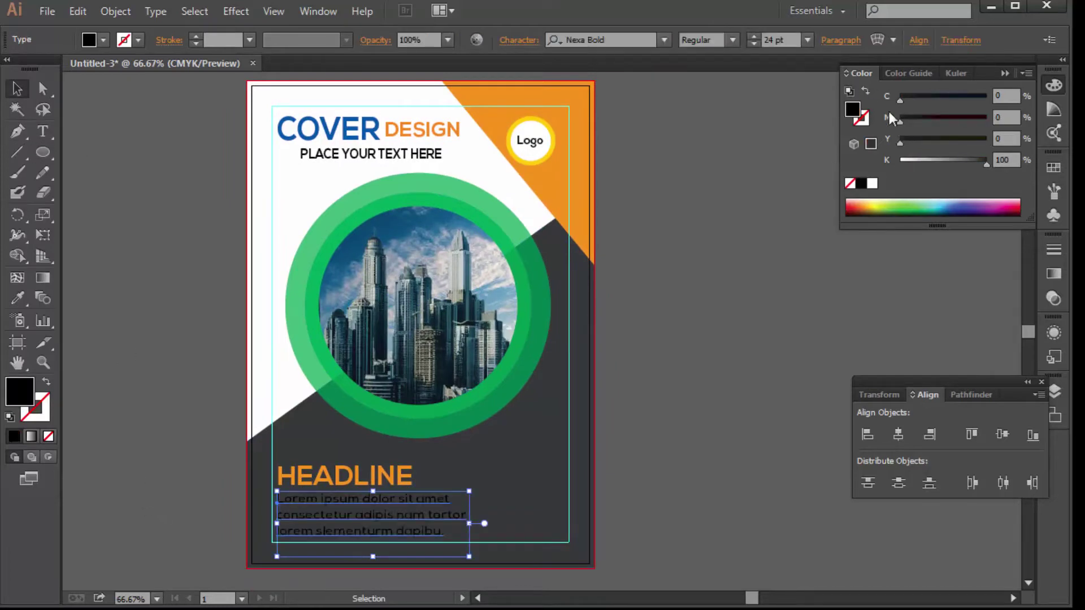
- Set the Lorem ipsum body text under HEADLINE to 21 pt
left_click(806, 39)
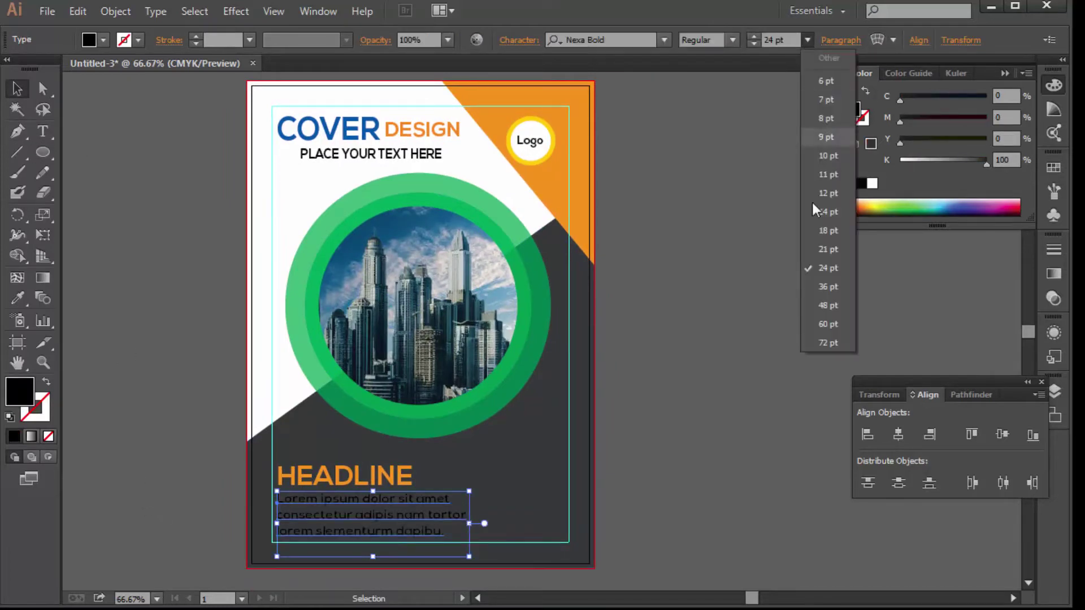
left_click(827, 254)
left_click(630, 363)
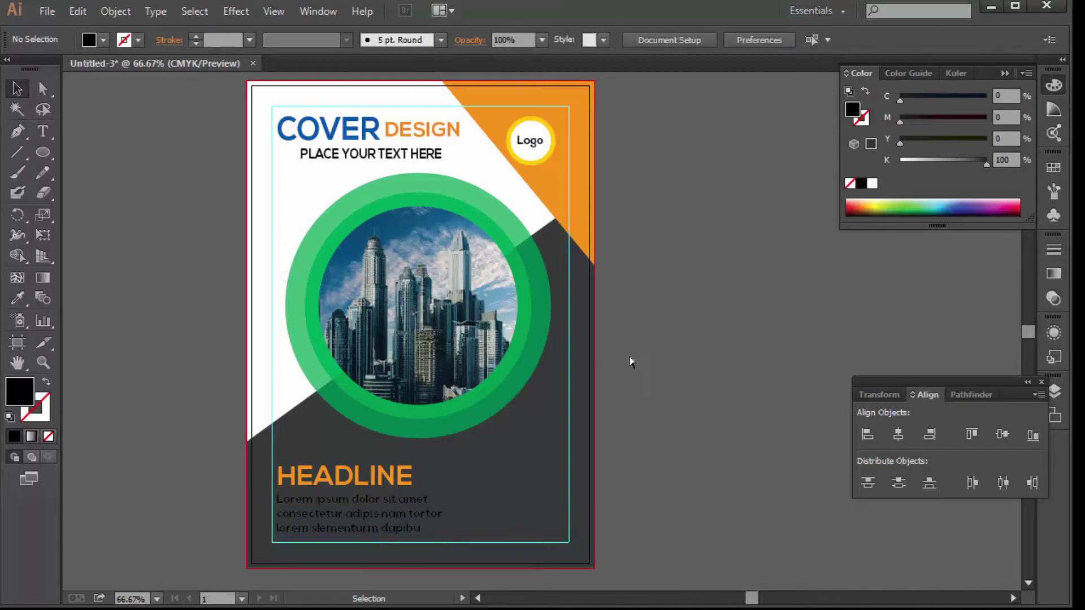
left_click_drag(483, 444, 476, 351)
- Make the body text white by setting K to 0 in the Color panel
left_click(345, 422)
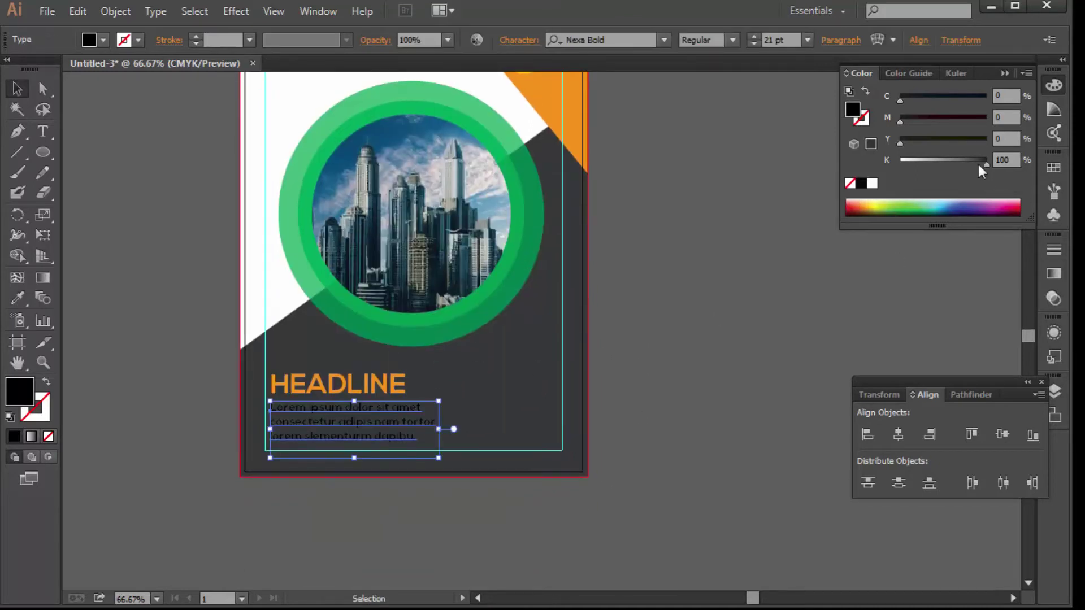
left_click_drag(977, 164, 900, 163)
left_click(592, 243)
left_click(366, 428)
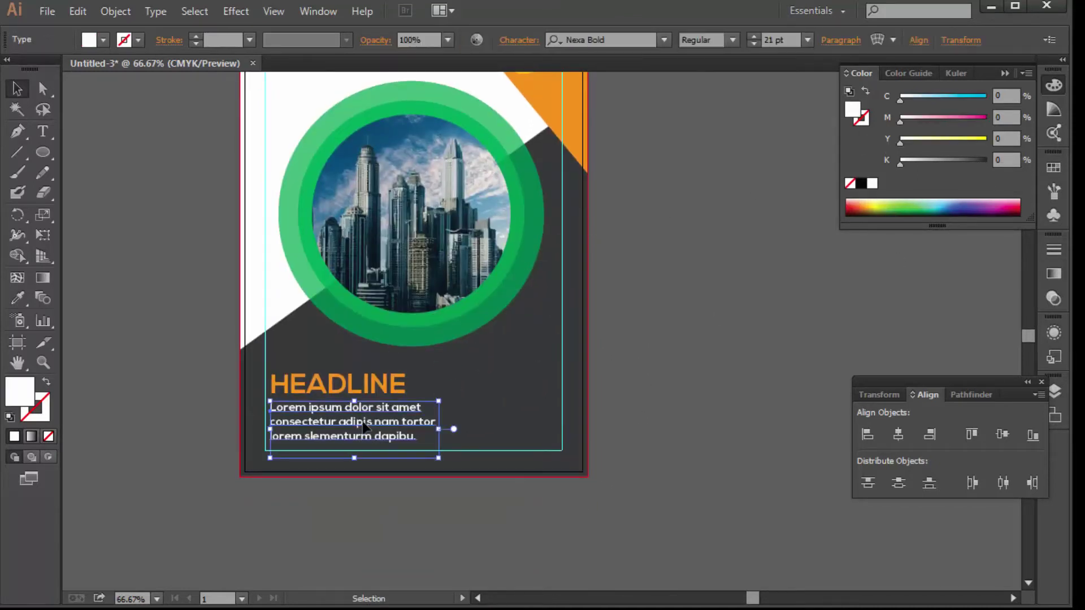
left_click(644, 328)
left_click_drag(489, 291, 447, 429)
left_click_drag(469, 384, 492, 349)
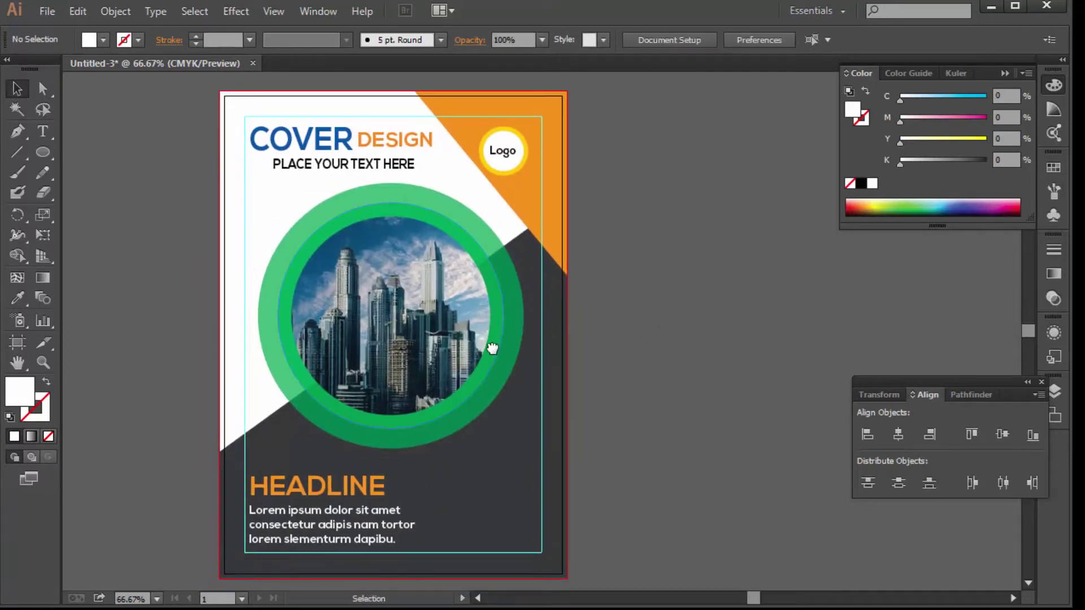